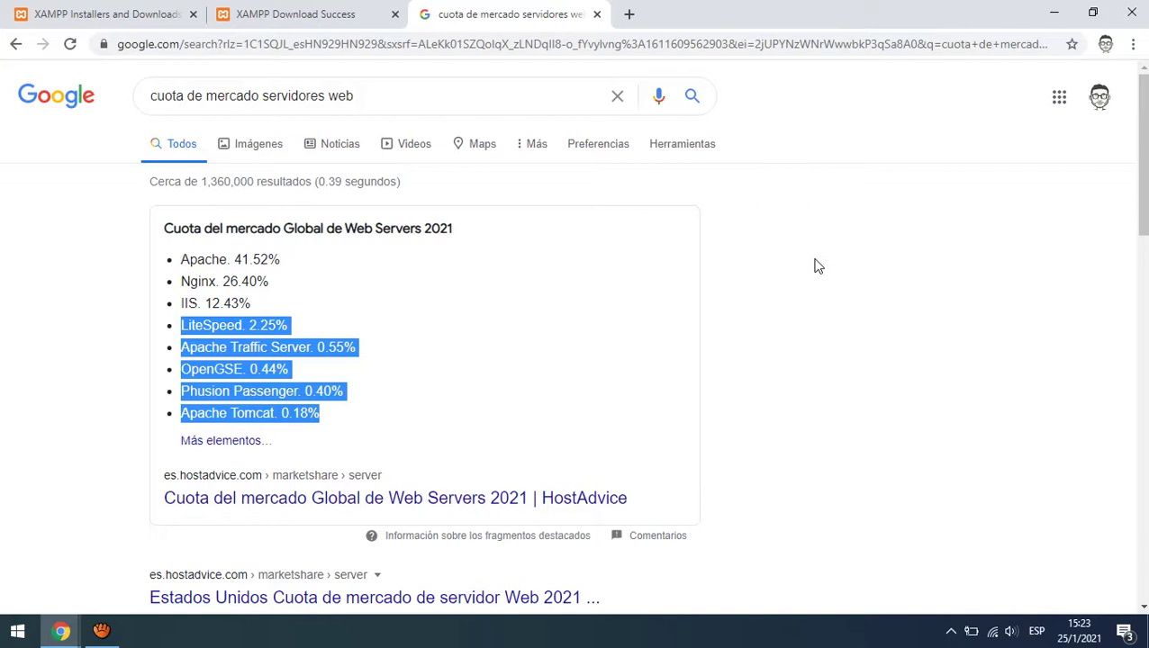
- Minimize the browser window to reach the desktop and refresh the desktop
{"action": "left_click", "coordinate": [1054, 13]}
{"action": "right_click", "coordinate": [582, 256]}
{"action": "left_click", "coordinate": [677, 306]}
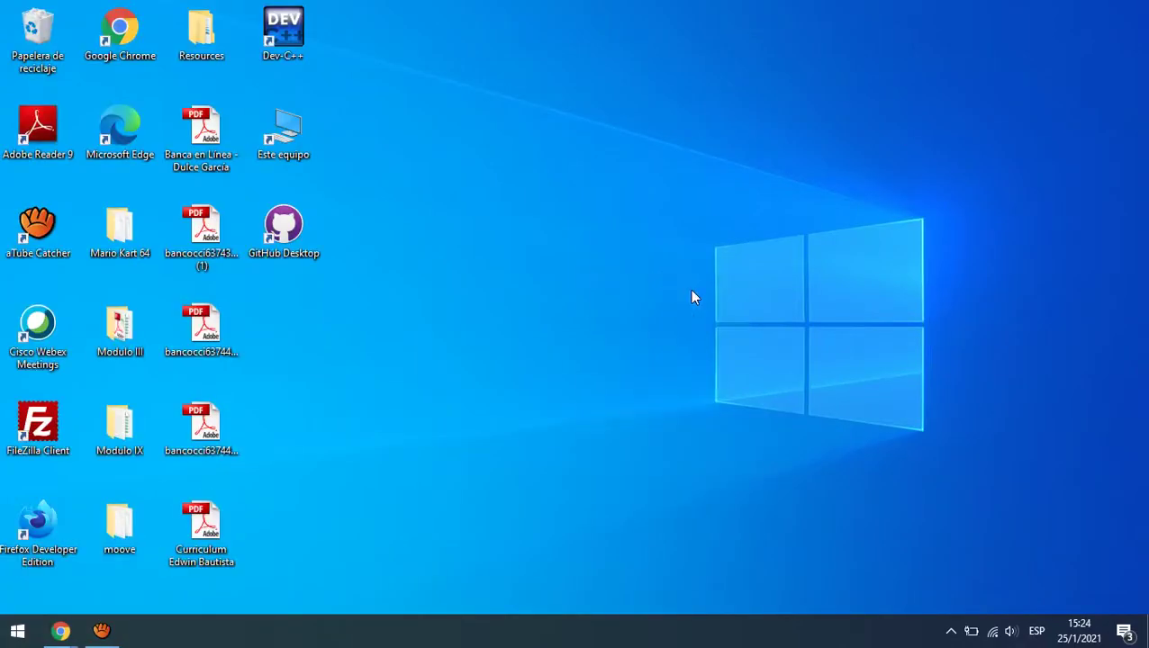
{"action": "right_click", "coordinate": [598, 224]}
{"action": "left_click", "coordinate": [685, 275]}
{"action": "right_click", "coordinate": [577, 184]}
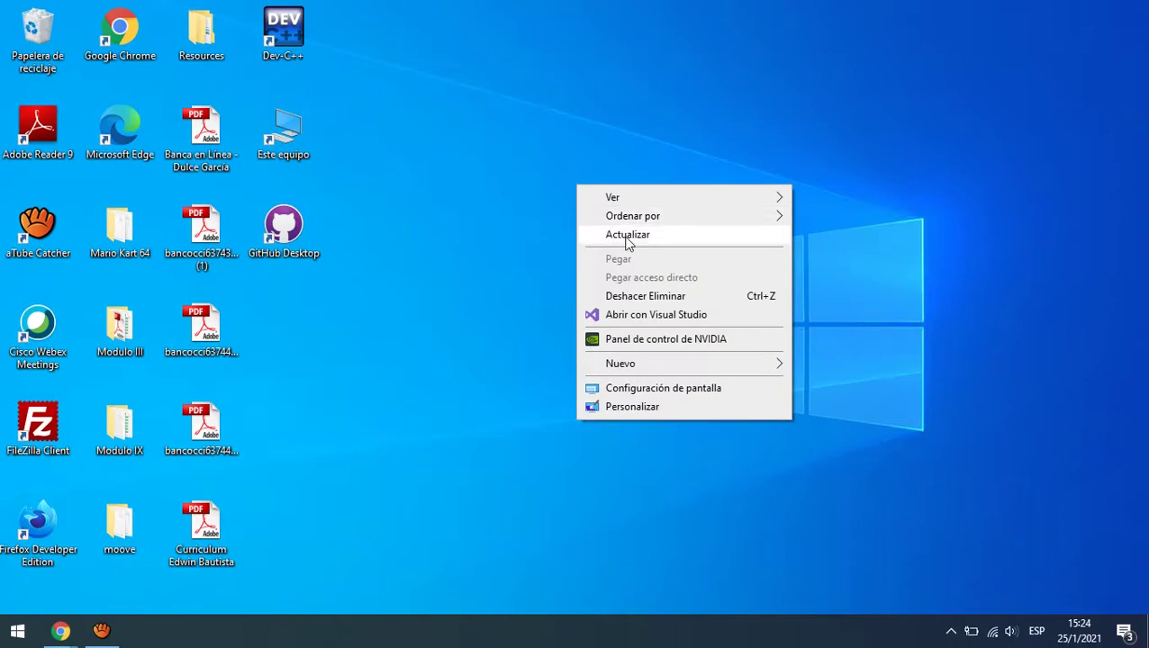
{"action": "left_click", "coordinate": [623, 236]}
{"action": "right_click", "coordinate": [560, 138]}
{"action": "left_click", "coordinate": [628, 187]}
{"action": "right_click", "coordinate": [561, 163]}
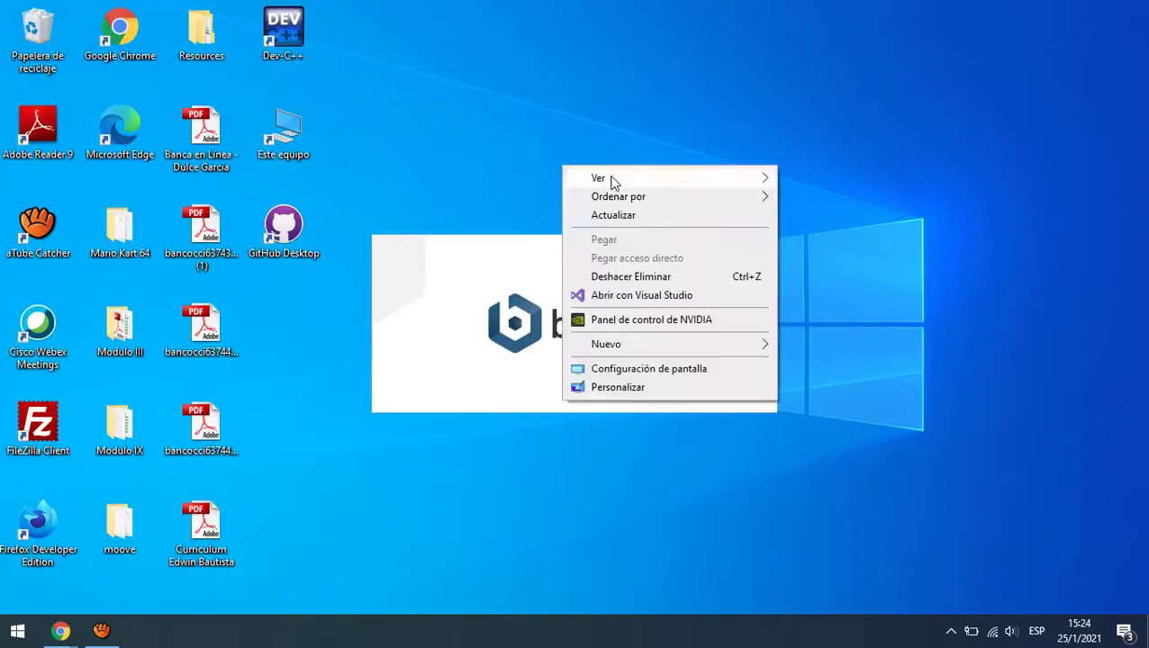
{"action": "left_click", "coordinate": [646, 209]}
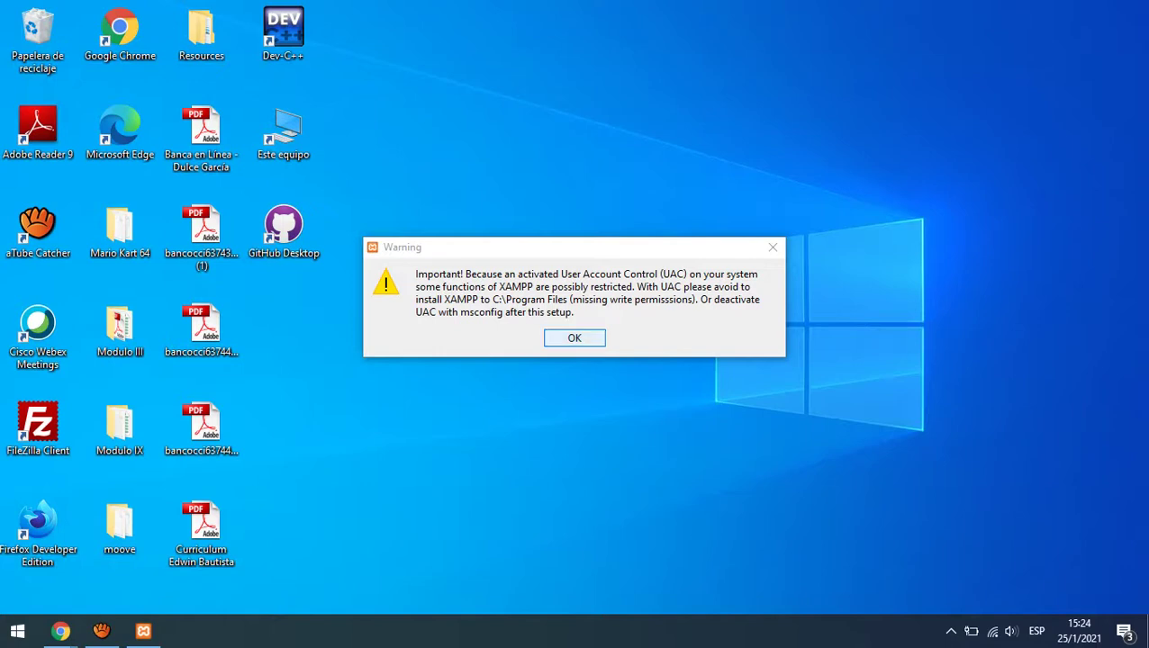
- Acknowledge the User Account Control warning and proceed through the XAMPP setup, keeping all components selected
{"action": "key", "text": "Return"}
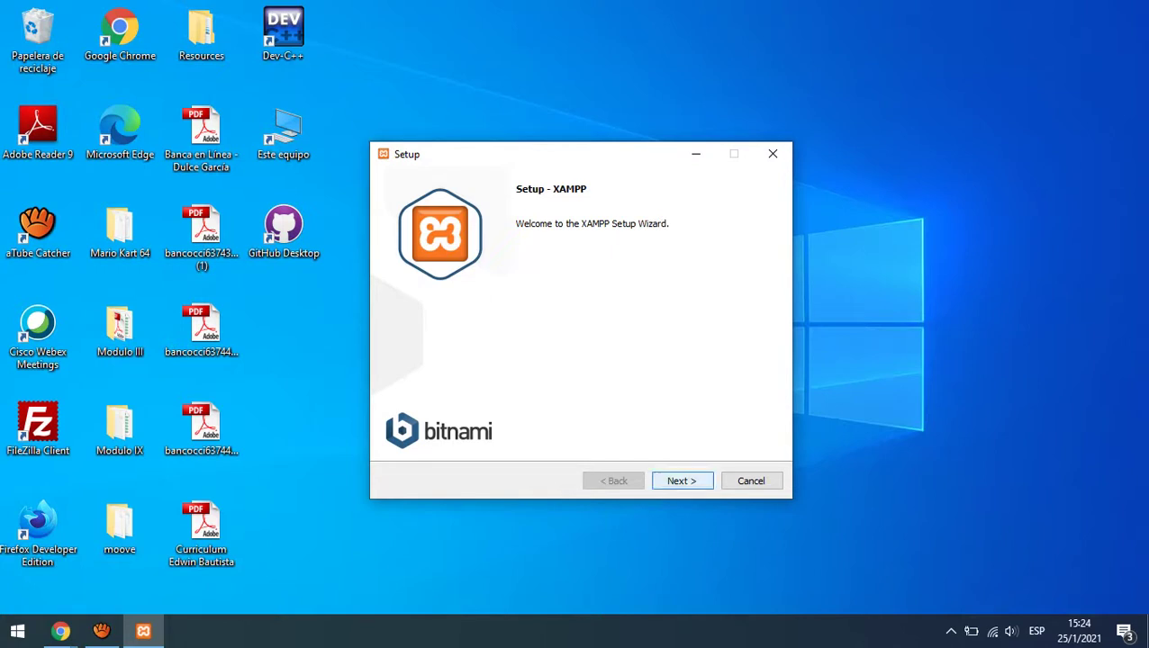
{"action": "key", "text": "Return"}
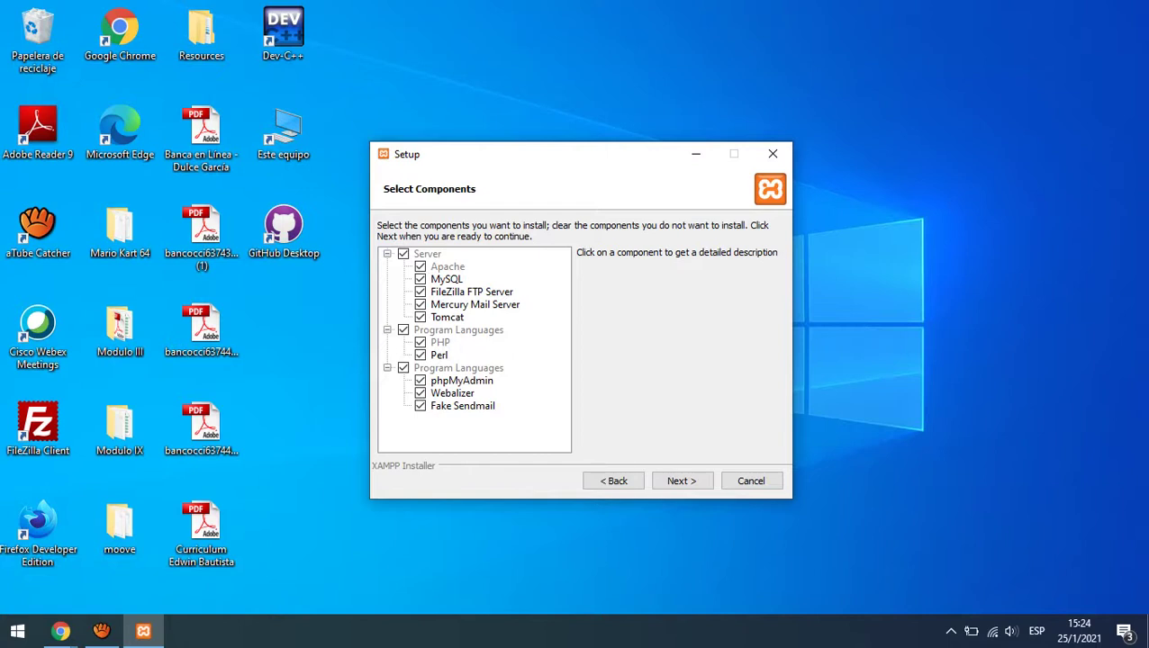
{"action": "left_click", "coordinate": [86, 471]}
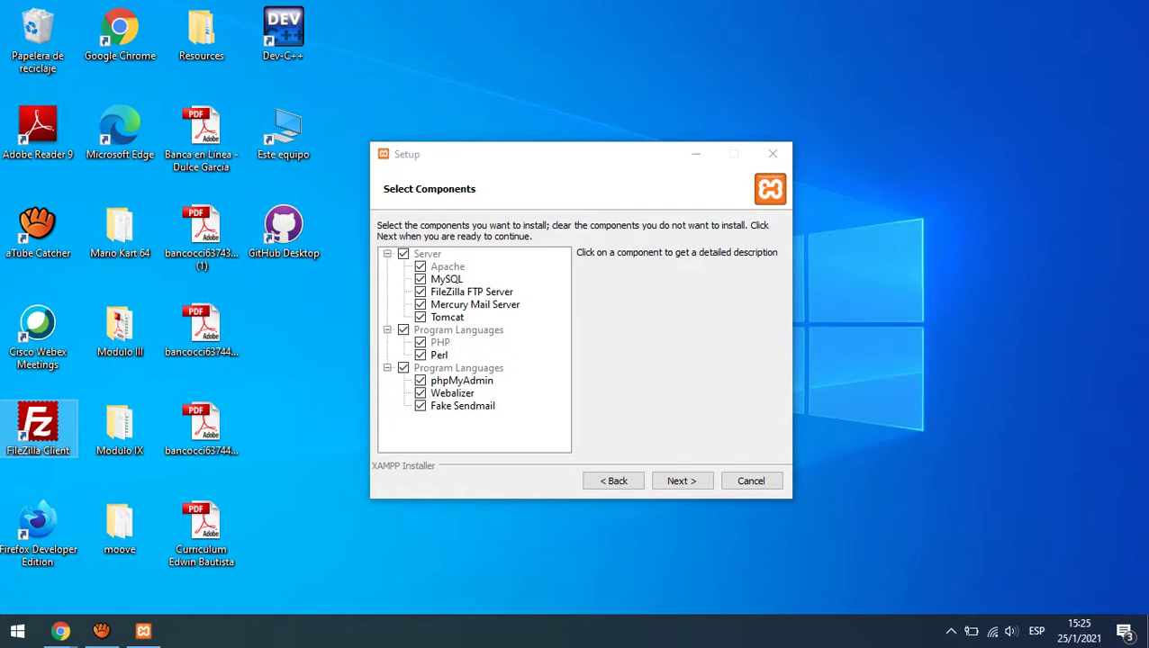
{"action": "left_click", "coordinate": [681, 480]}
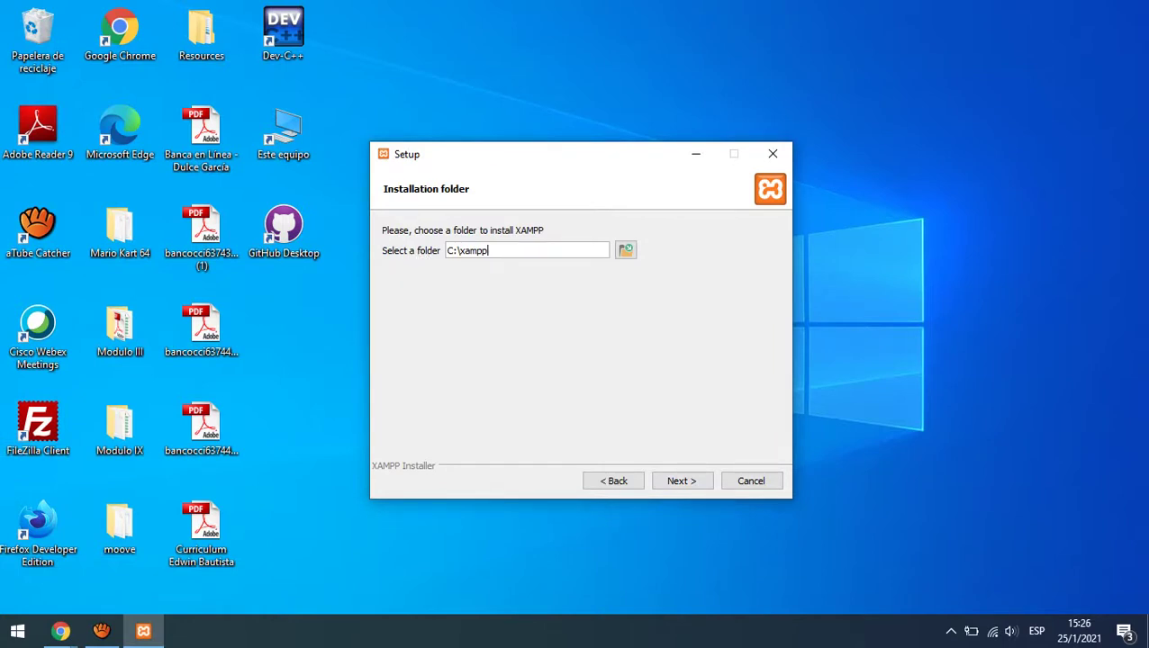
- Browse the folders on local disk C: in File Explorer and close the window
{"action": "left_click", "coordinate": [127, 537]}
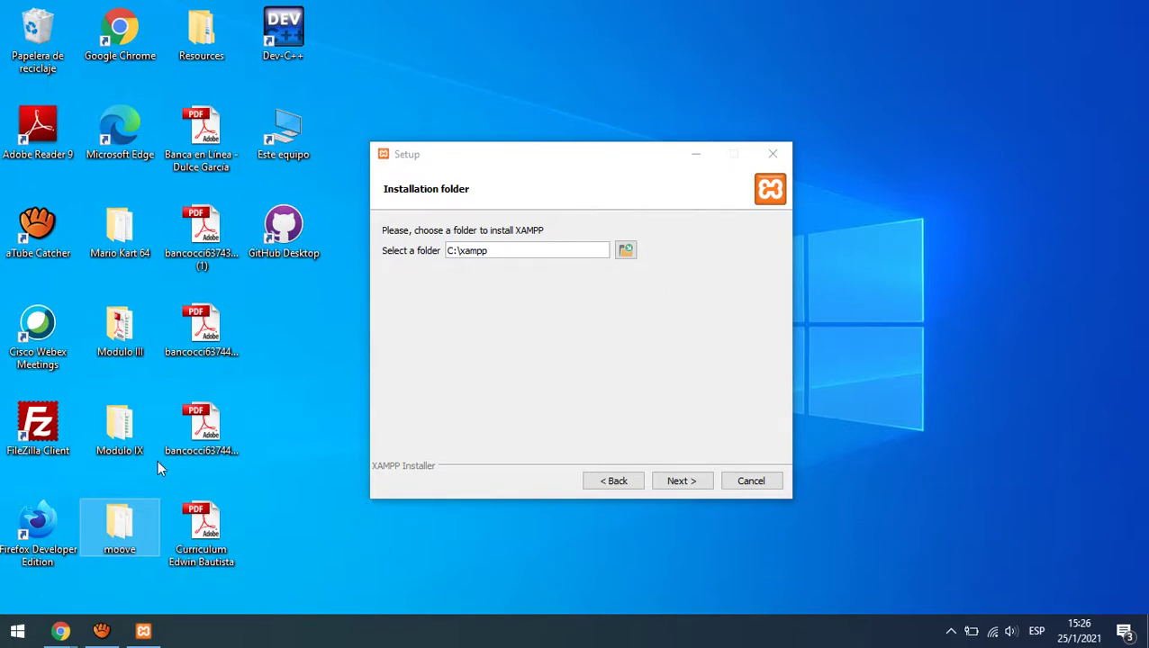
{"action": "double_click", "coordinate": [124, 531]}
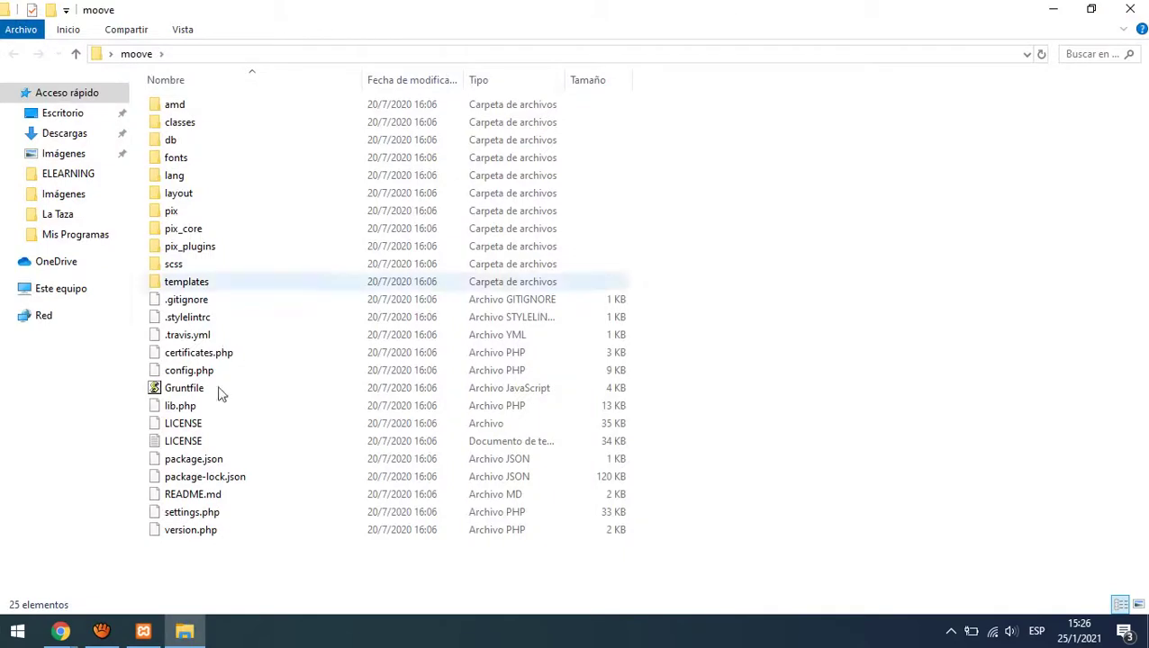
{"action": "left_click", "coordinate": [58, 303]}
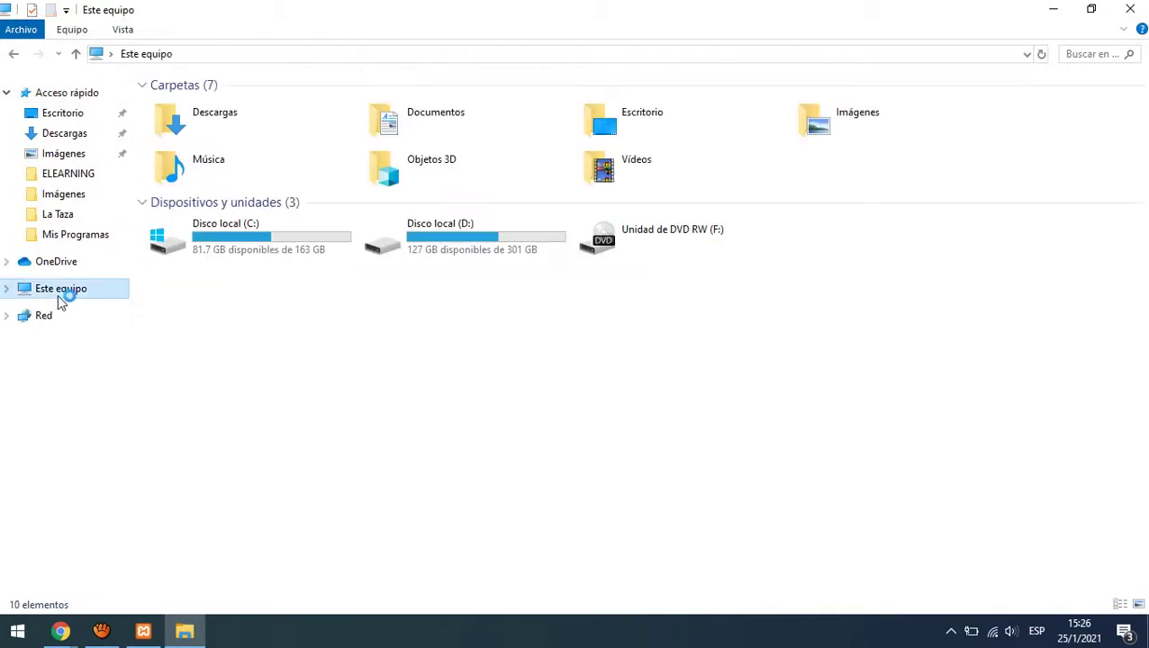
{"action": "double_click", "coordinate": [326, 248]}
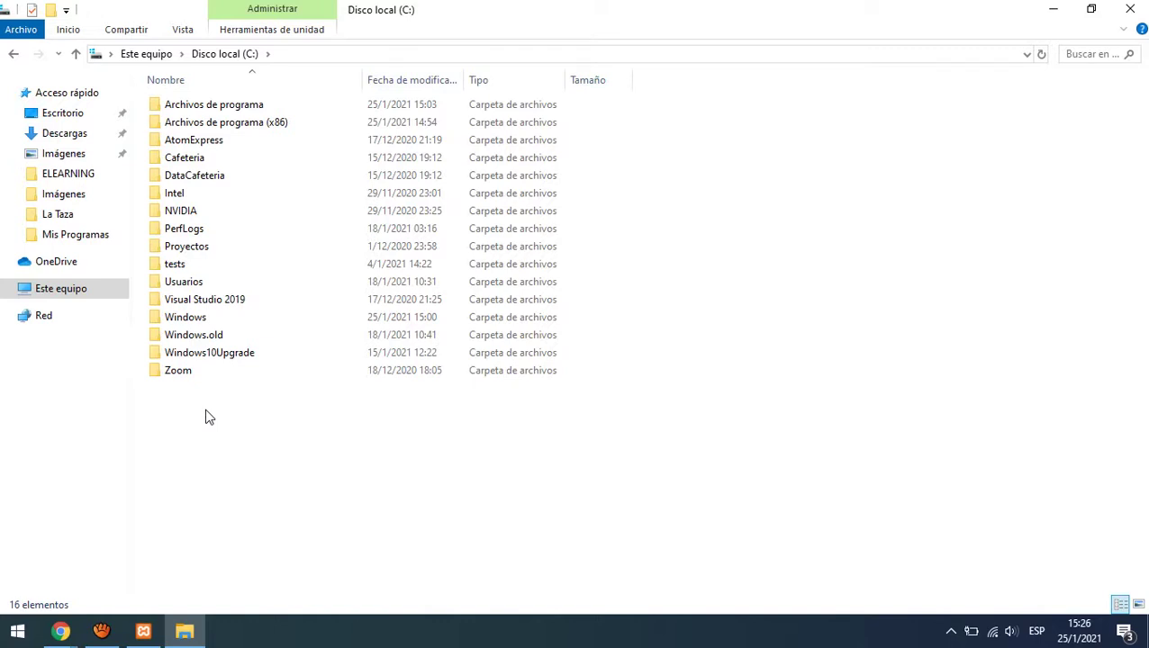
{"action": "left_click", "coordinate": [1138, 13]}
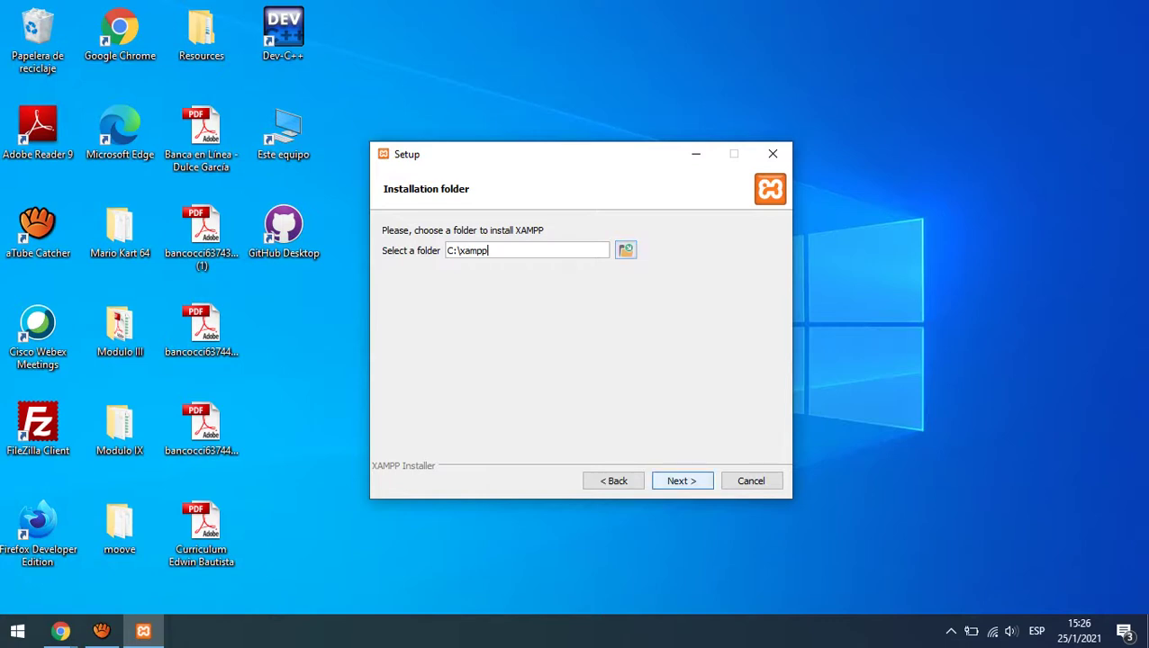
- Accept C:\xampp as the installation folder and choose English as the XAMPP Control Panel language
{"action": "left_click", "coordinate": [682, 481]}
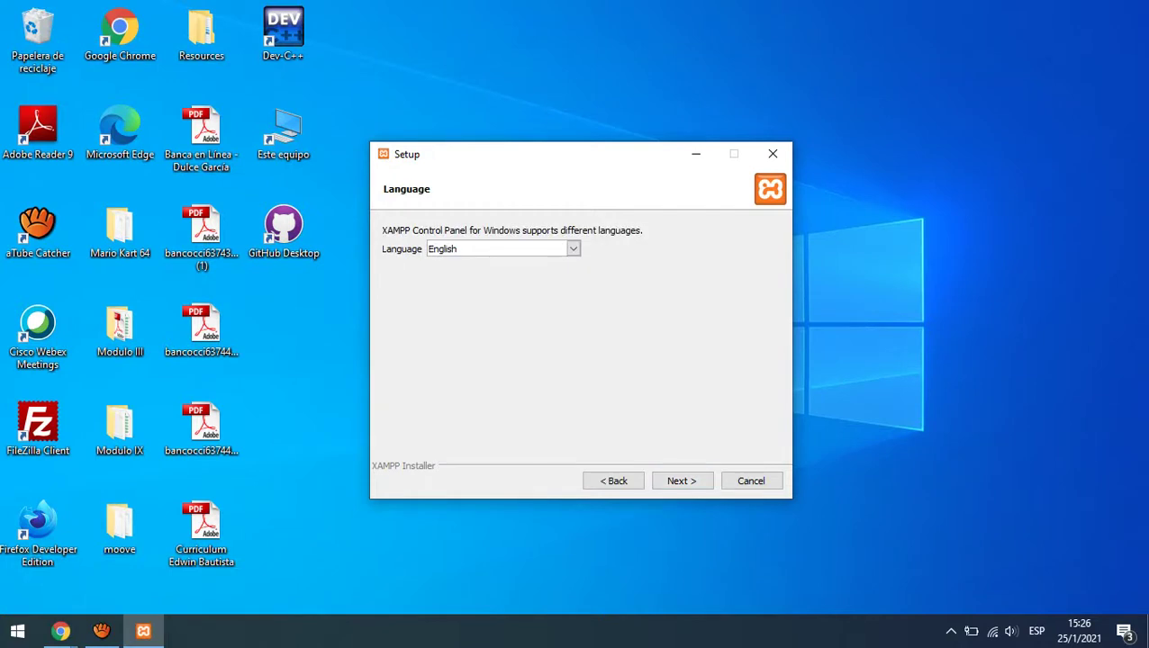
{"action": "key", "text": "alt+Down"}
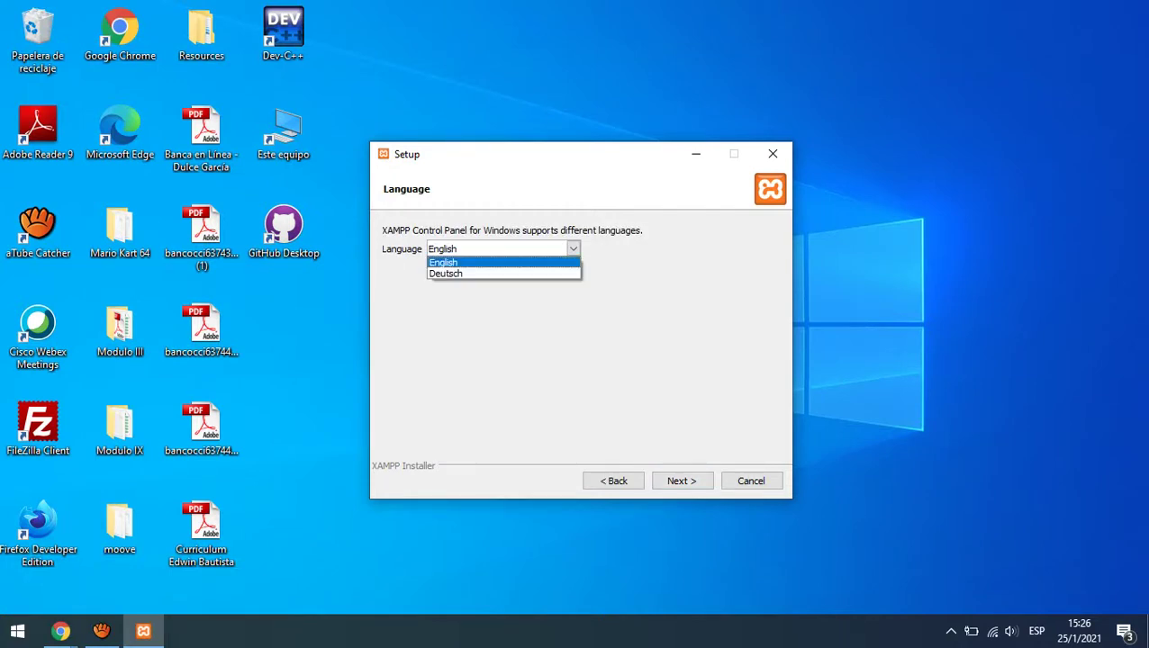
{"action": "key", "text": "Down"}
{"action": "key", "text": "Up"}
{"action": "key", "text": "Return"}
{"action": "key", "text": "Return"}
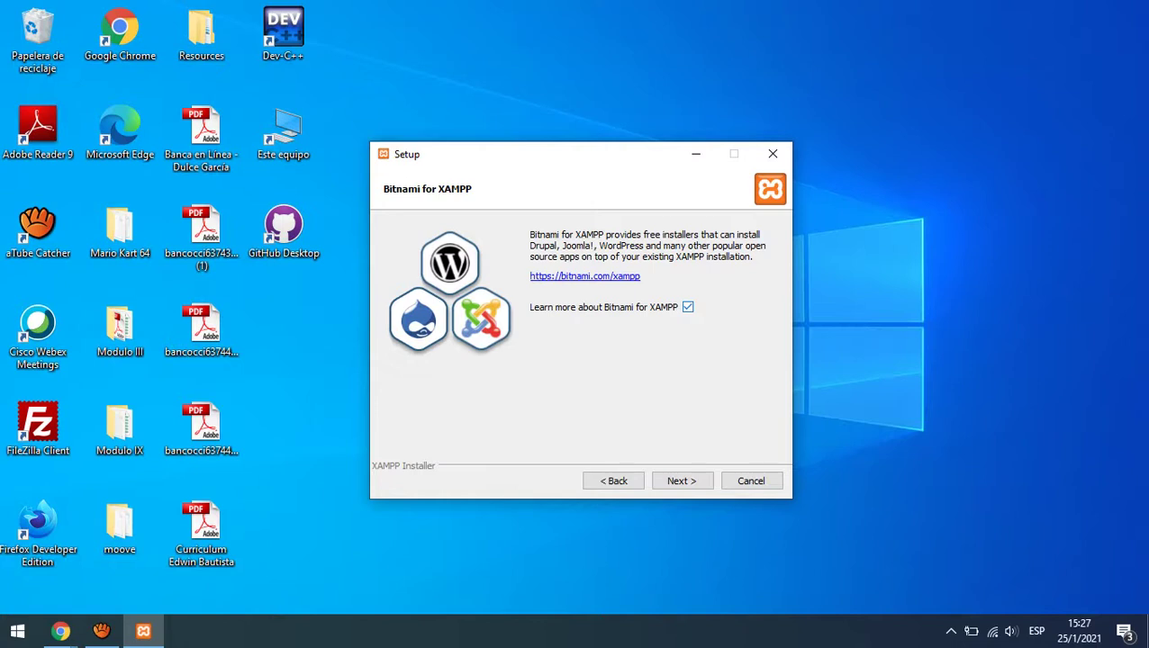
- Turn off the option to learn more about Bitnami for XAMPP and start the installation
{"action": "left_click", "coordinate": [687, 307]}
{"action": "left_click", "coordinate": [681, 480]}
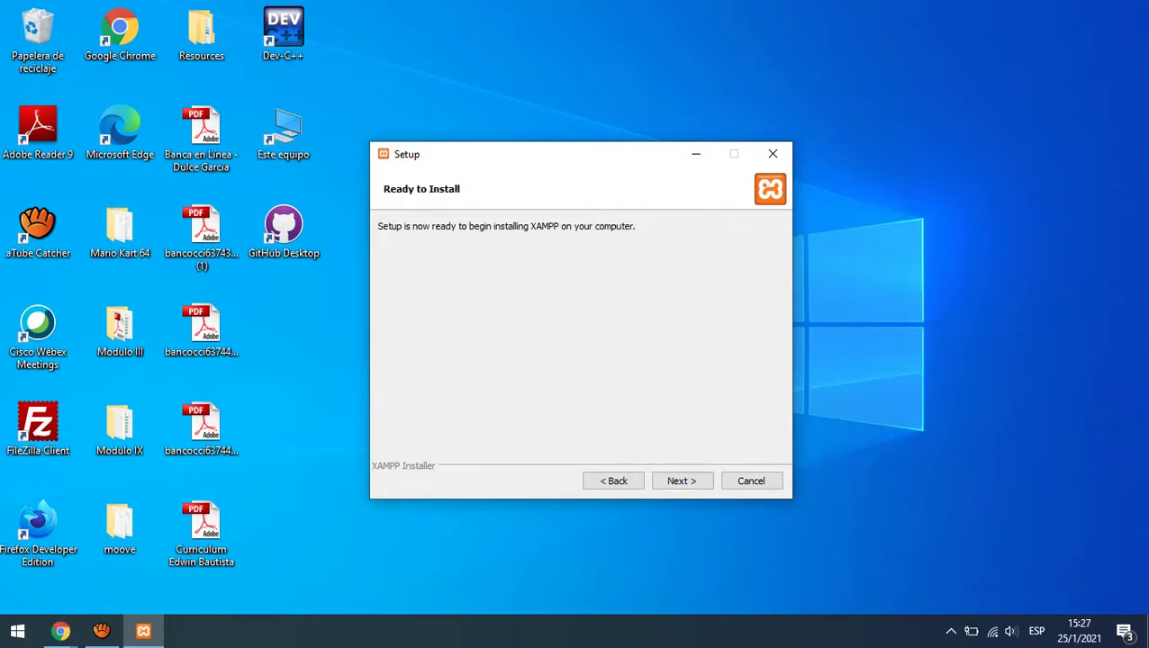
{"action": "key", "text": "Return"}
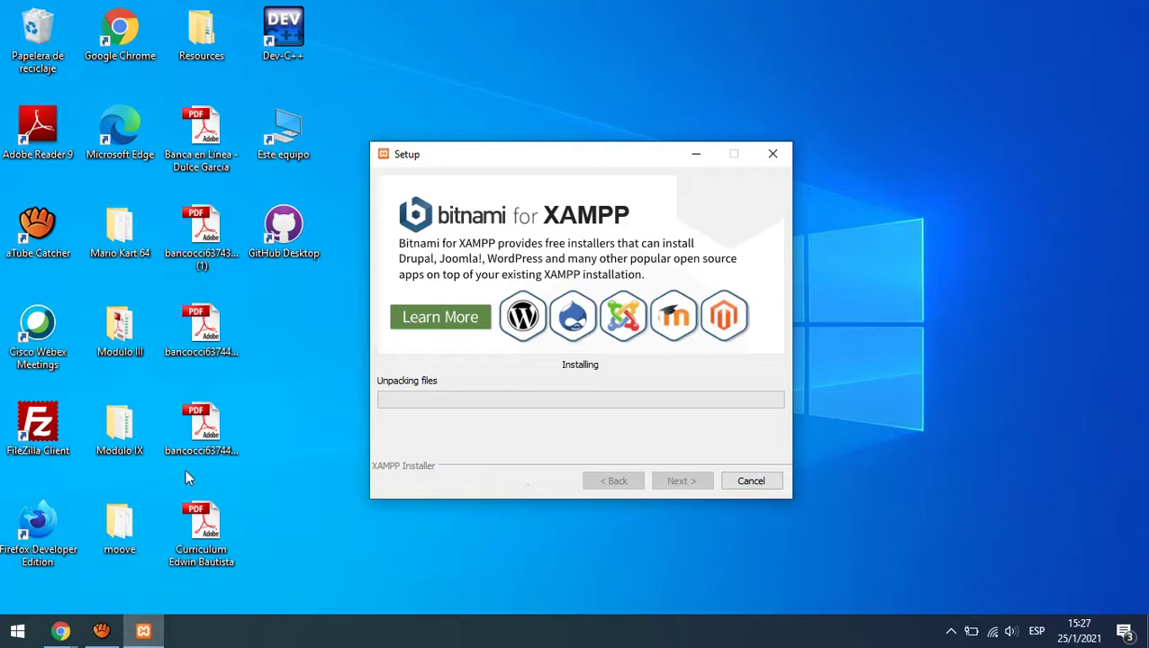
- Close the XAMPP Control Panel opened after the installation and minimize the browser window
{"action": "left_click", "coordinate": [101, 630]}
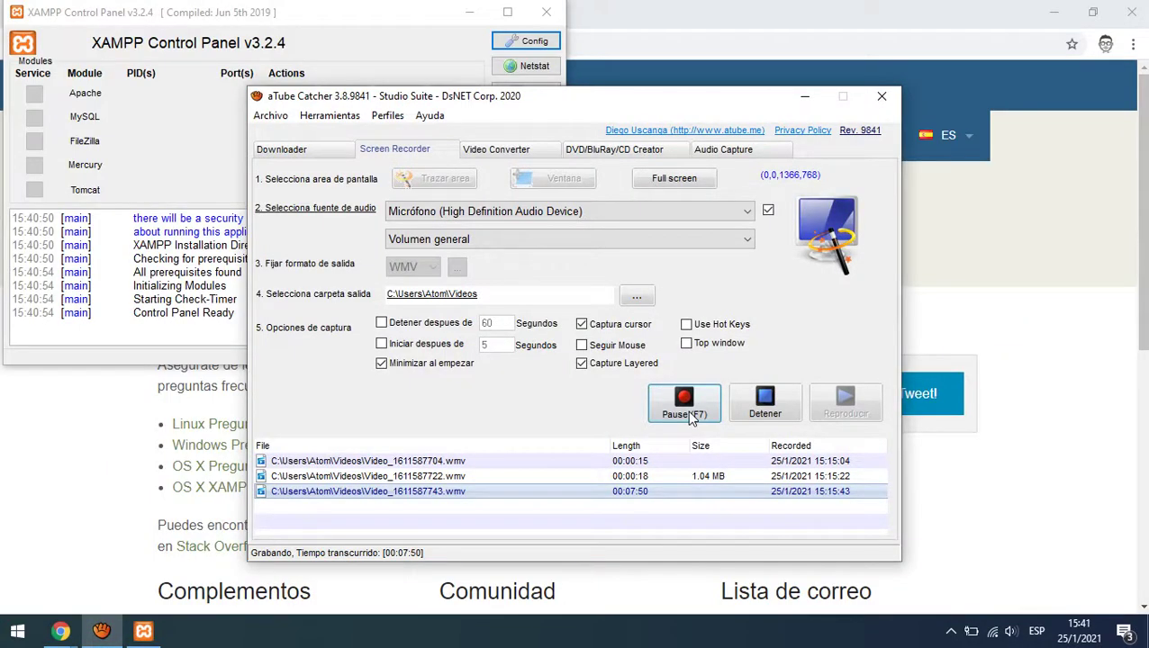
{"action": "left_click", "coordinate": [289, 8]}
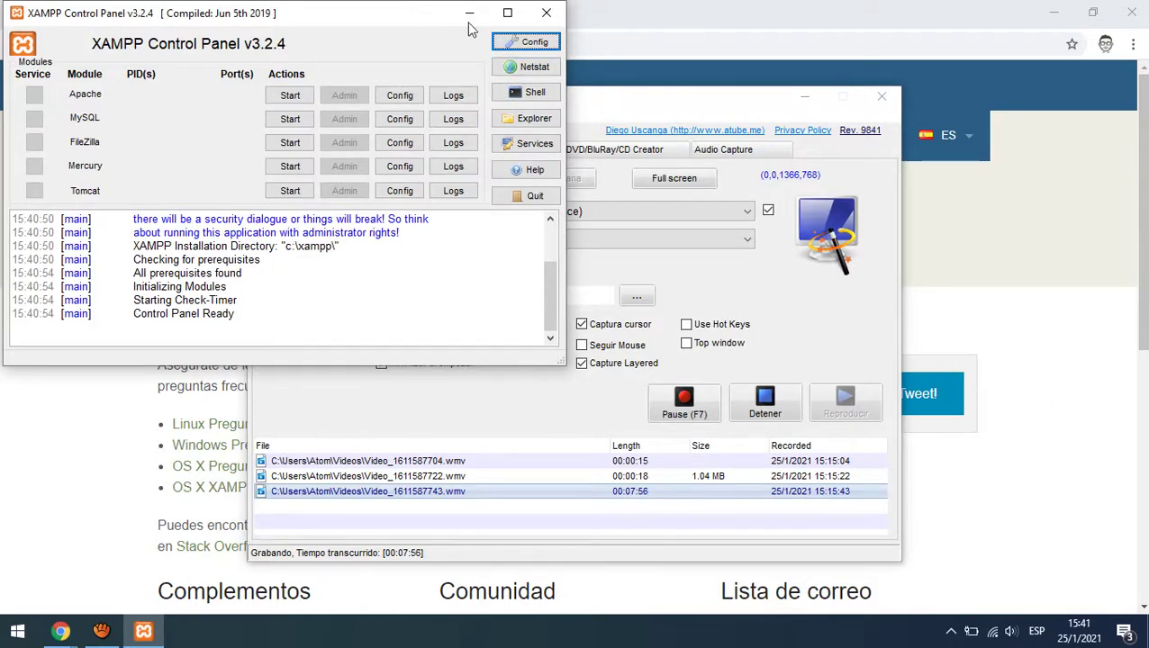
{"action": "left_click_drag", "start_coordinate": [270, 31], "coordinate": [589, 160]}
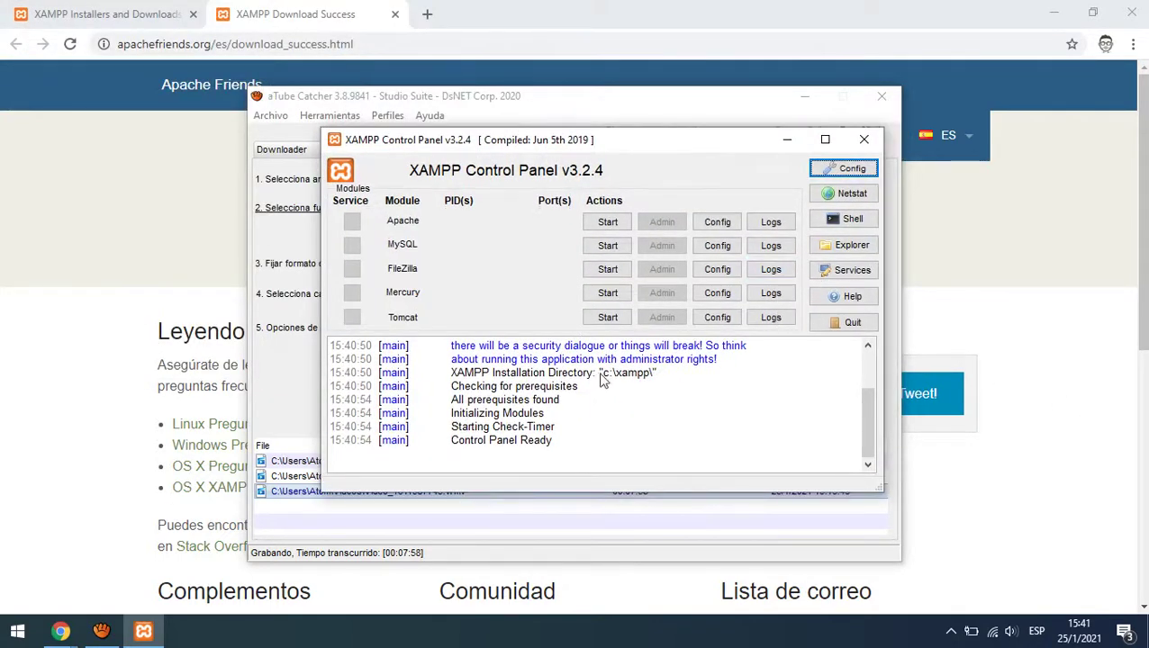
{"action": "left_click", "coordinate": [863, 140]}
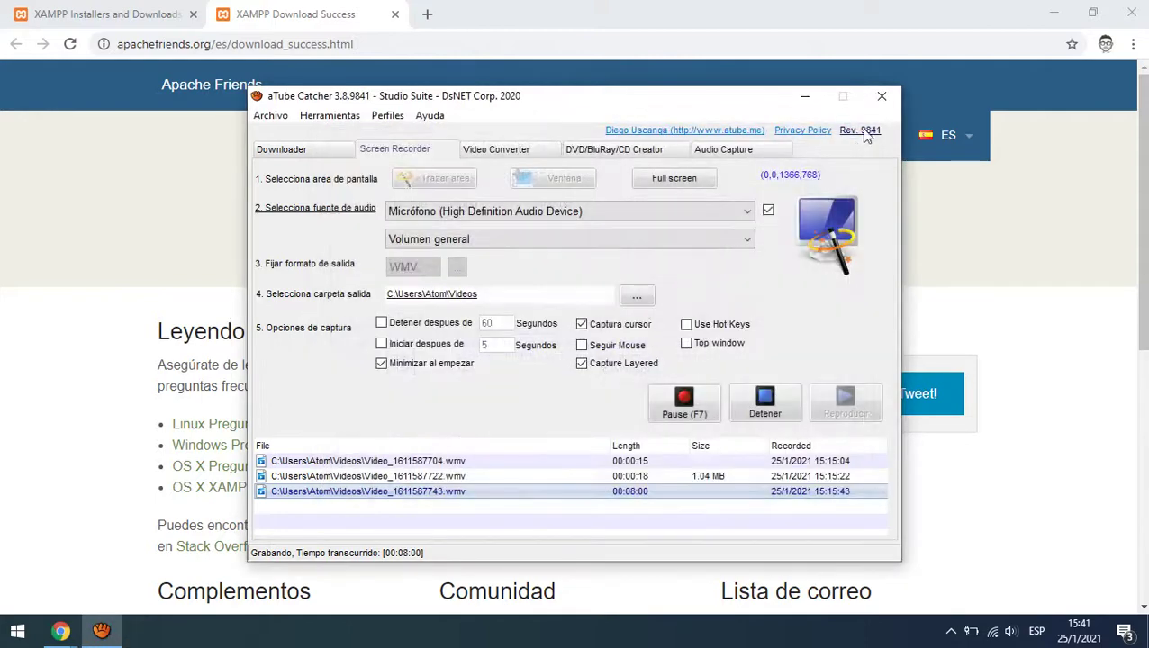
{"action": "double_click", "coordinate": [1039, 27]}
{"action": "left_click", "coordinate": [1049, 15]}
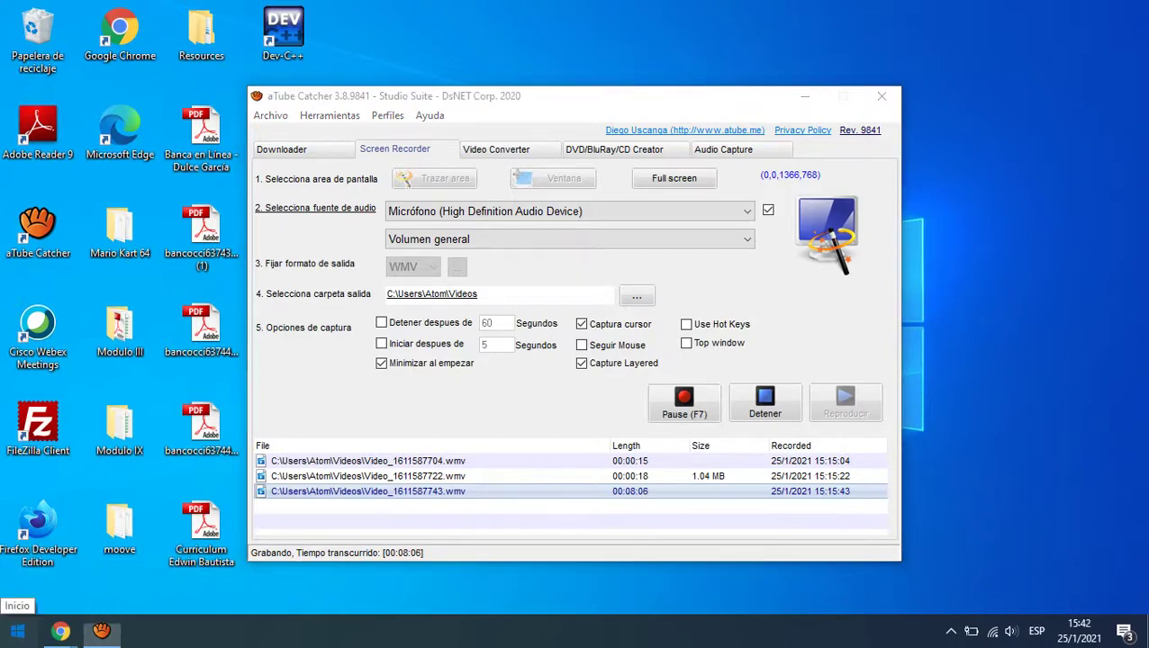
- Search Windows for "xam" and launch the XAMPP Control Panel application
{"action": "left_click", "coordinate": [18, 630]}
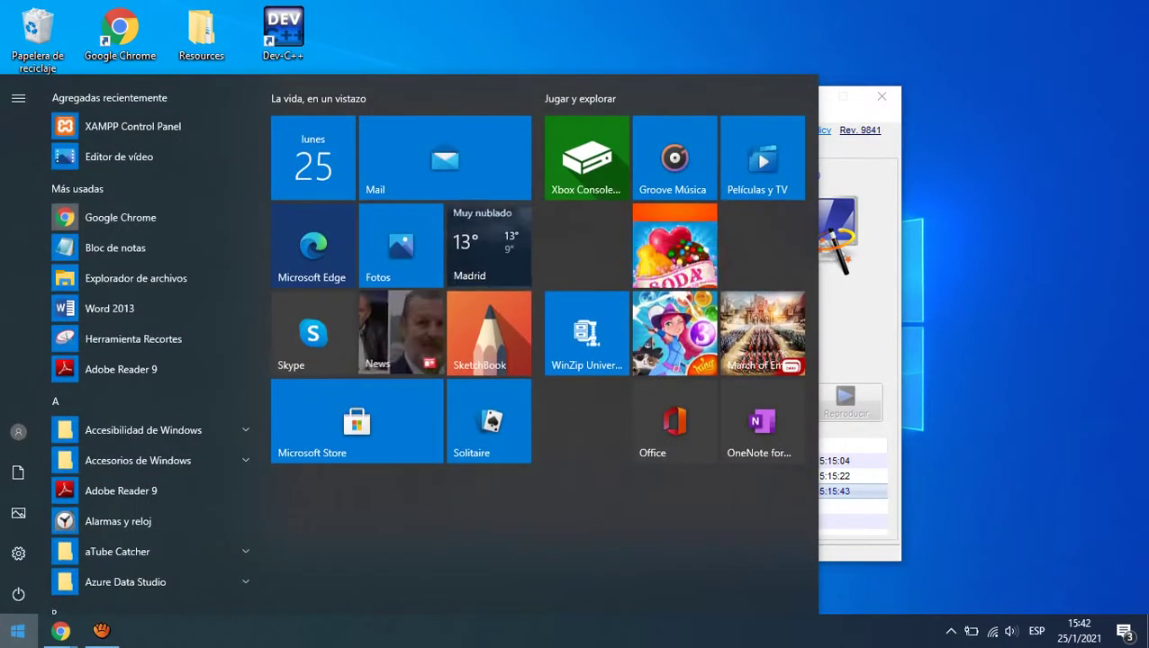
{"action": "key", "text": "Escape"}
{"action": "key", "text": "super"}
{"action": "type", "text": "xam"}
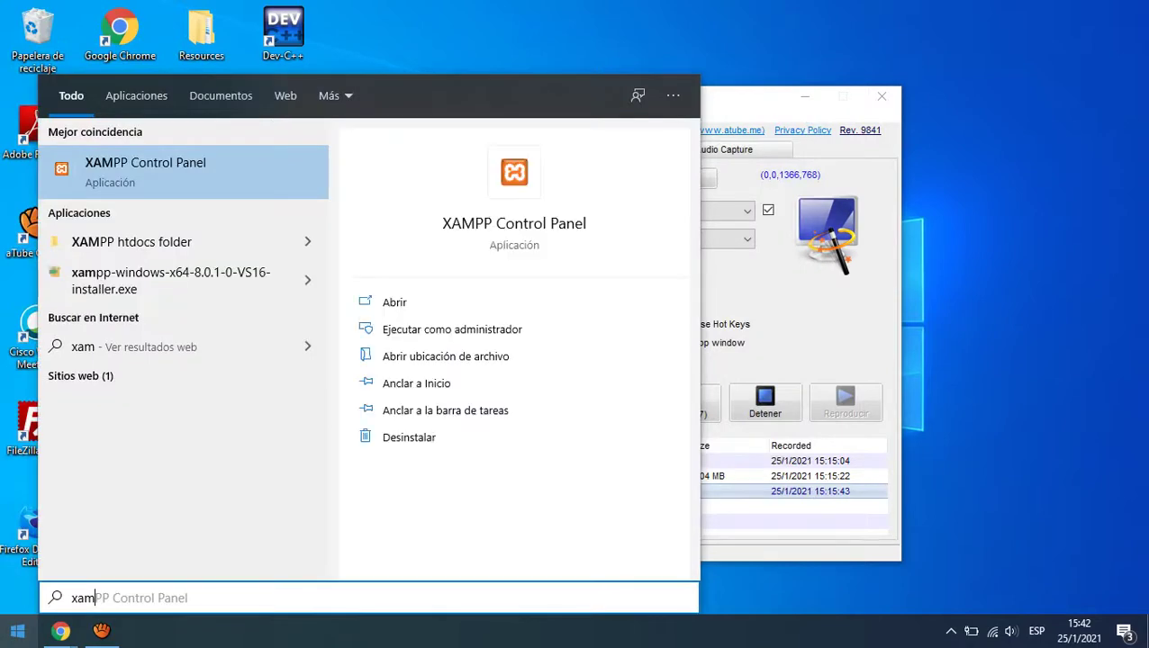
{"action": "left_click", "coordinate": [127, 163]}
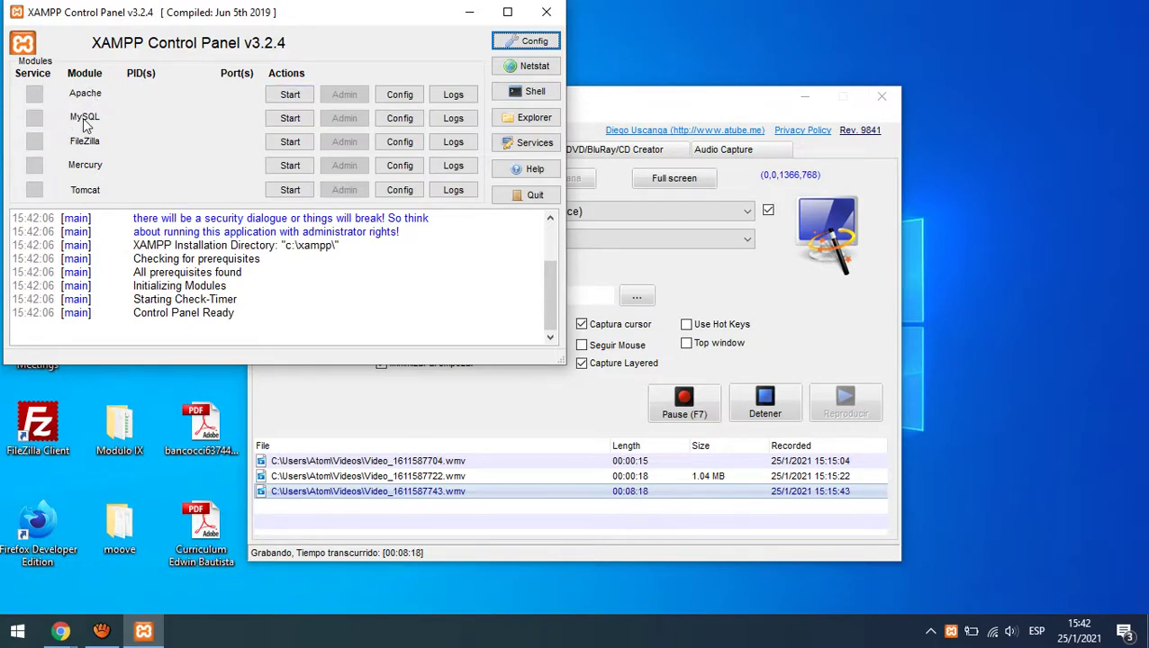
- Start the Apache and MySQL modules, and stop both of them again
{"action": "left_click", "coordinate": [290, 96]}
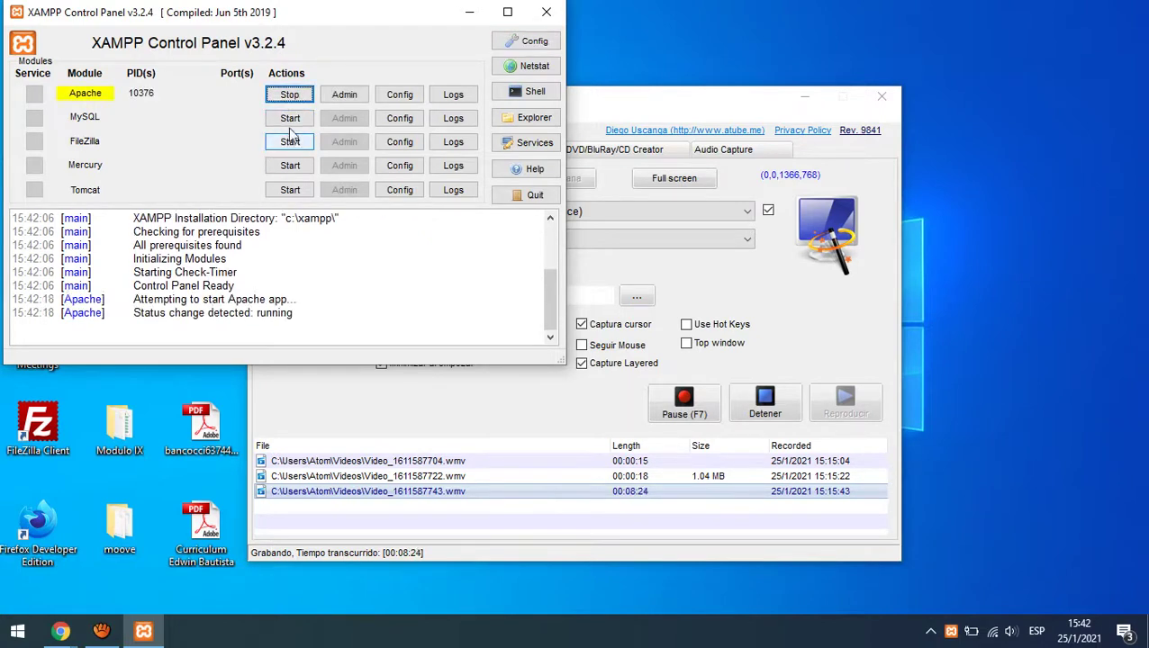
{"action": "left_click", "coordinate": [288, 119]}
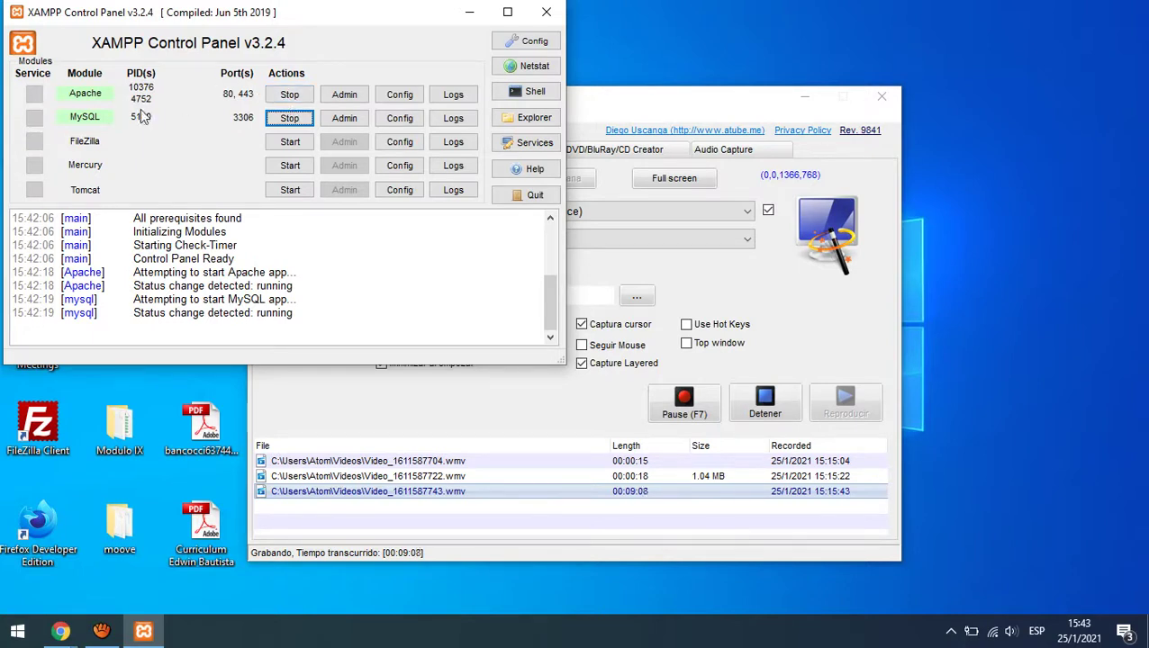
{"action": "left_click", "coordinate": [286, 97]}
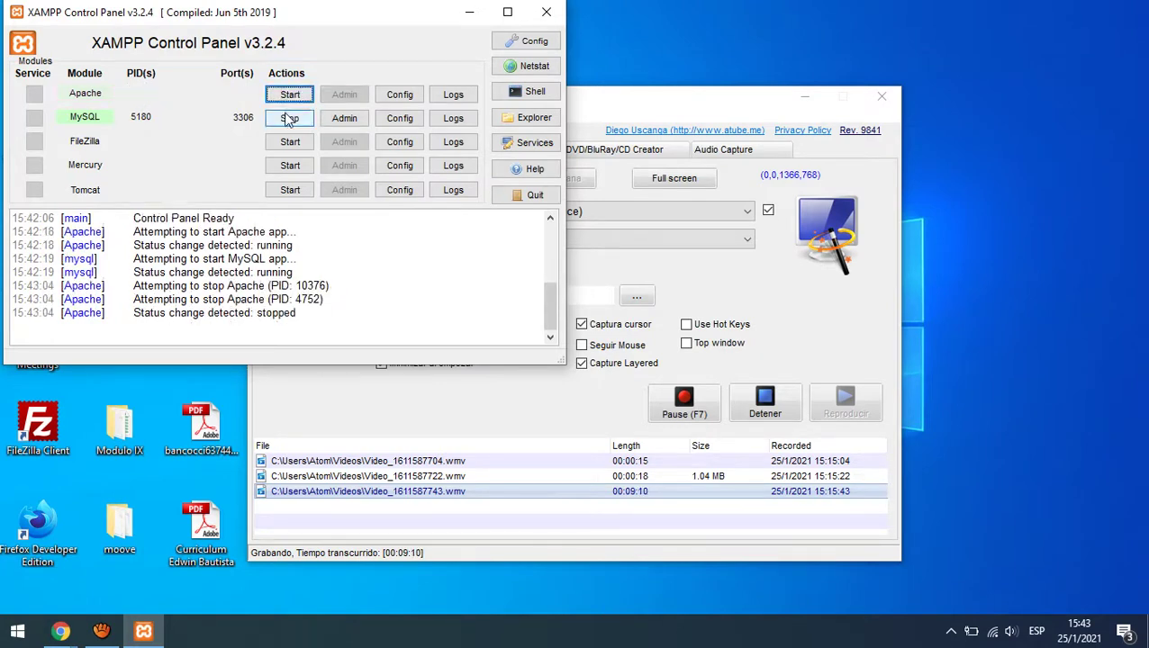
{"action": "left_click", "coordinate": [289, 120]}
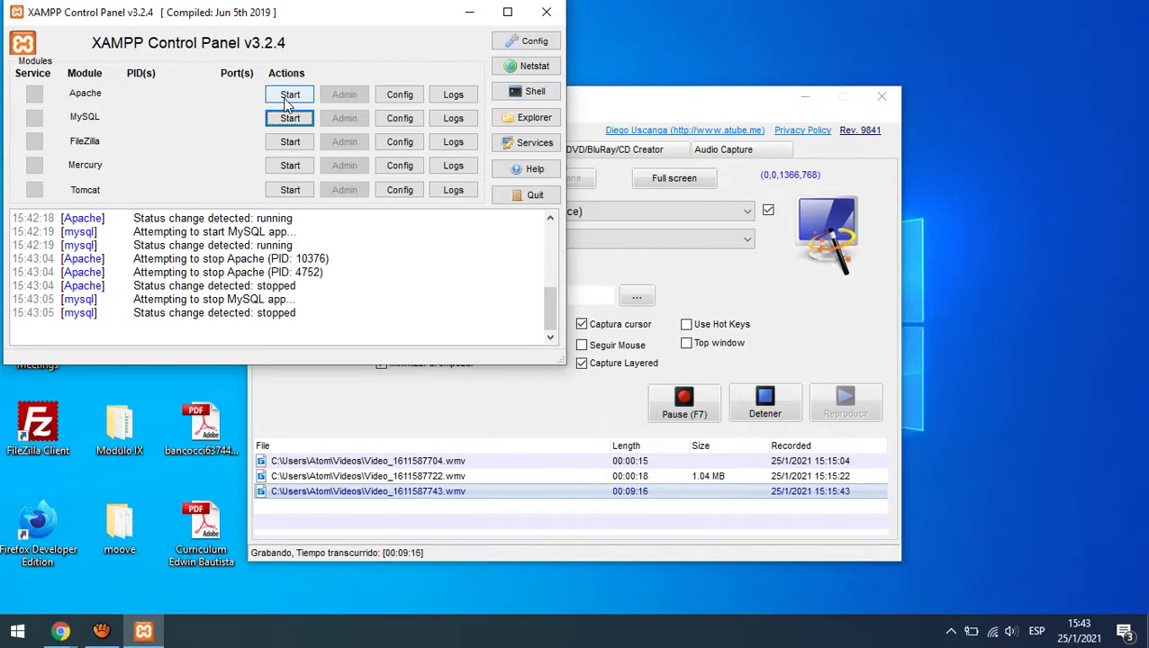
- Start only the Apache module and minimize the aTube Catcher window behind the control panel
{"action": "left_click", "coordinate": [289, 101]}
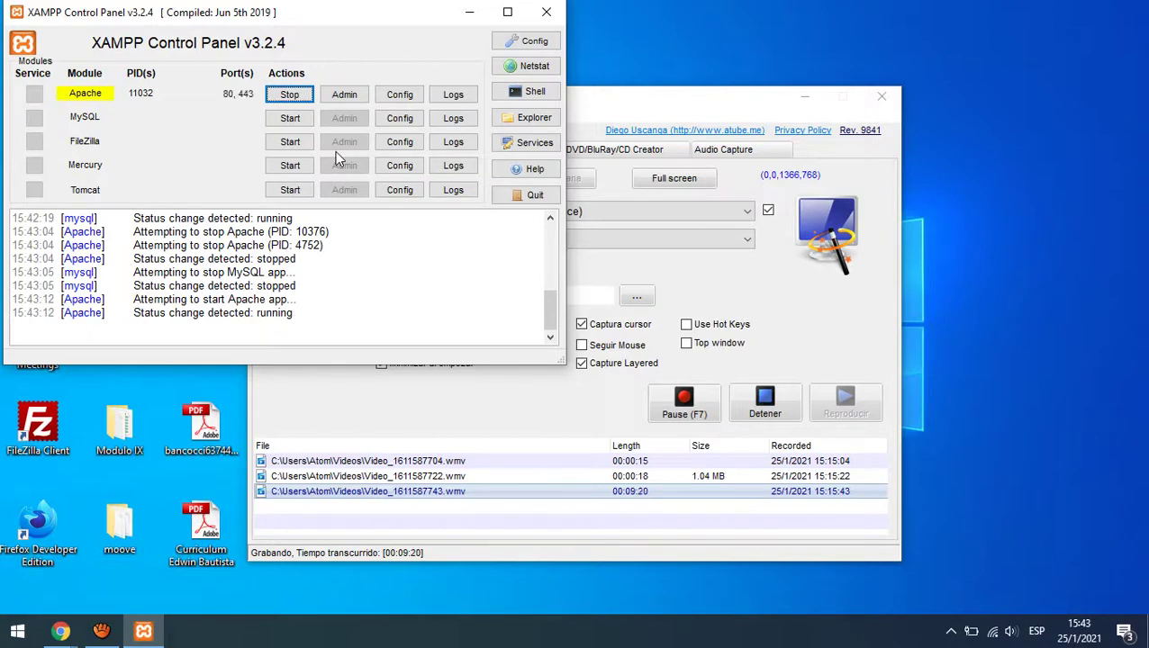
{"action": "left_click", "coordinate": [806, 99]}
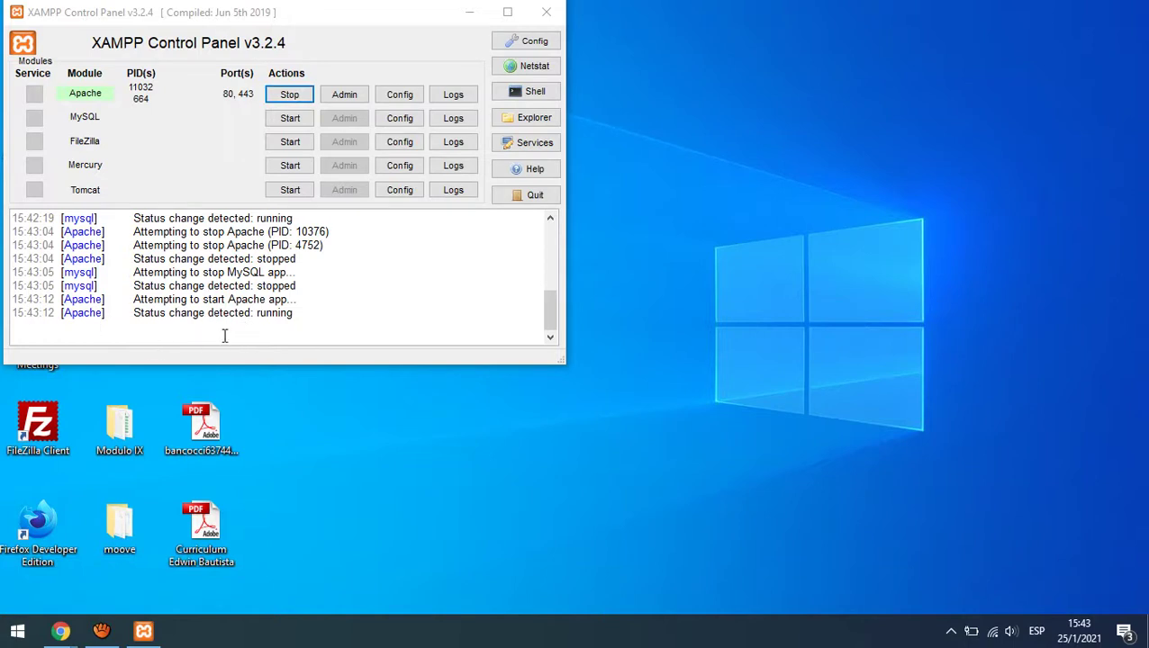
- Stop the Apache module and open its httpd.conf configuration file
{"action": "left_click", "coordinate": [292, 93]}
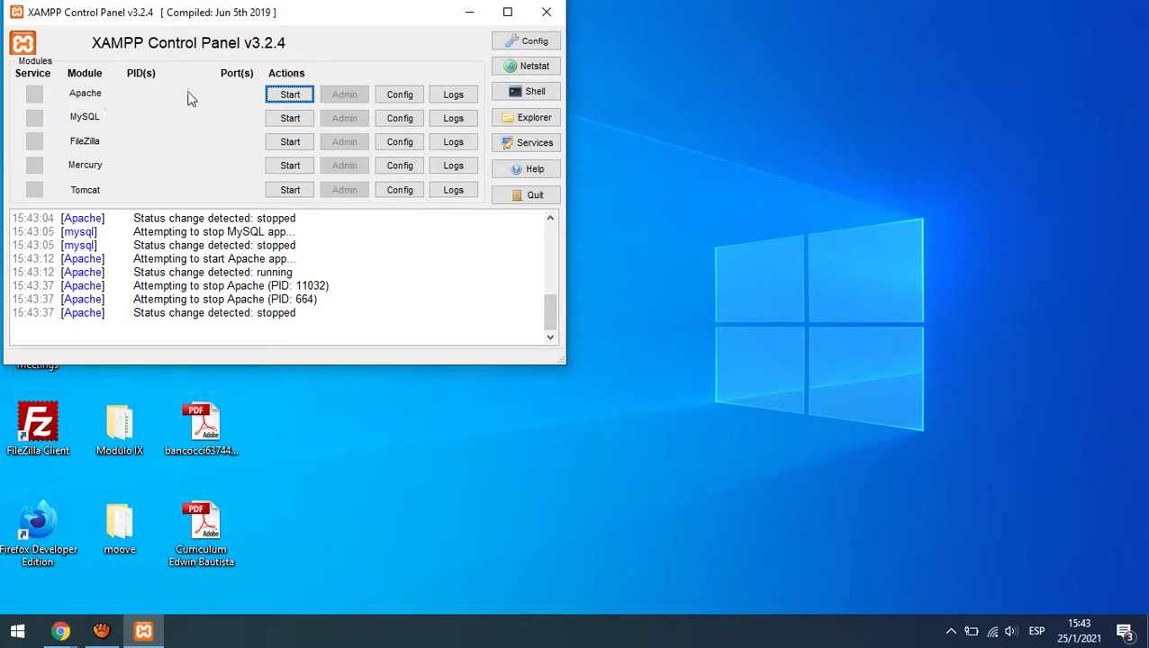
{"action": "left_click", "coordinate": [398, 99]}
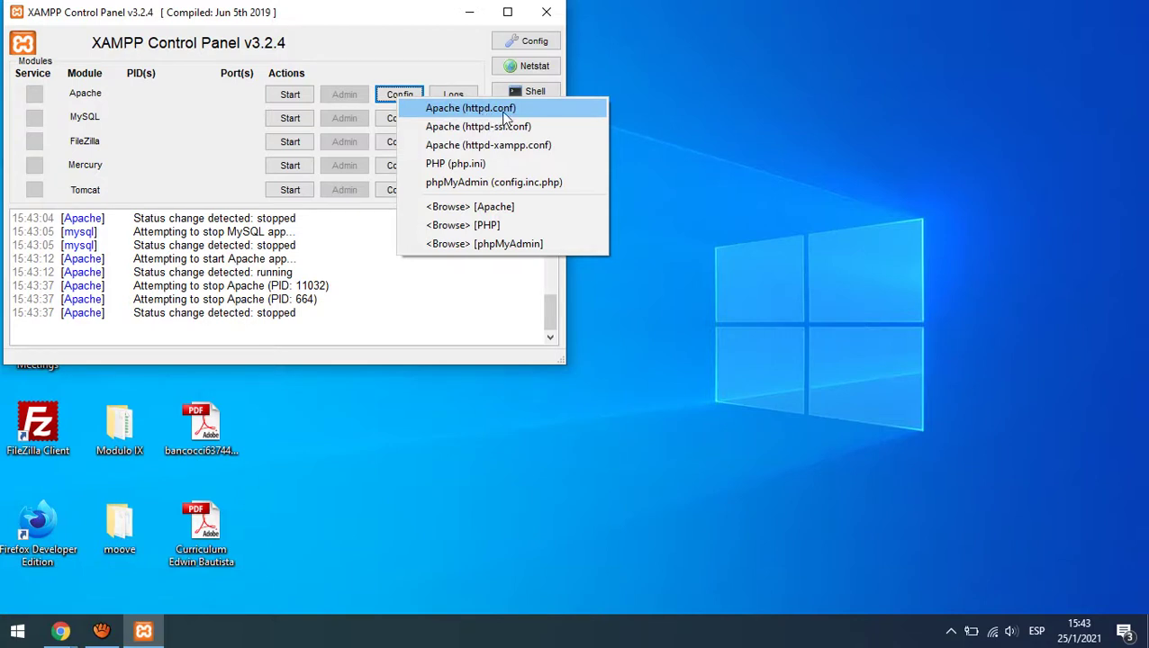
{"action": "left_click", "coordinate": [440, 109]}
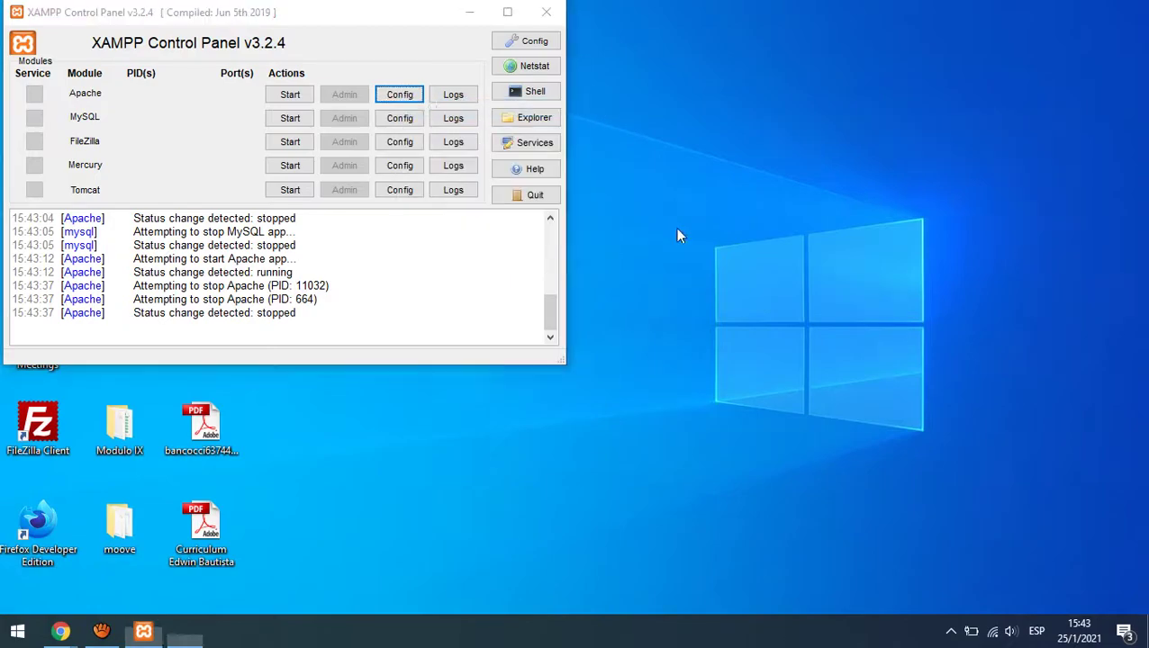
- Maximize the httpd.conf window and search the file for "80"
{"action": "left_click", "coordinate": [1086, 72]}
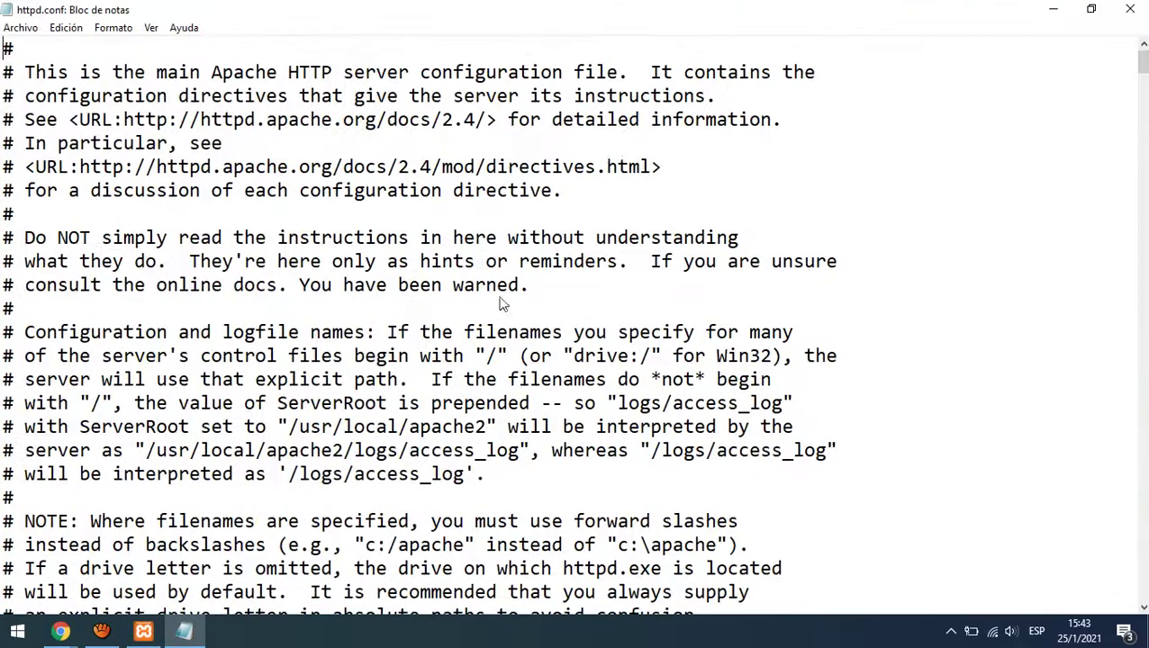
{"action": "scroll", "coordinate": [540, 306], "scroll_direction": "down", "scroll_amount": 15}
{"action": "scroll", "coordinate": [508, 308], "scroll_direction": "down", "scroll_amount": 8}
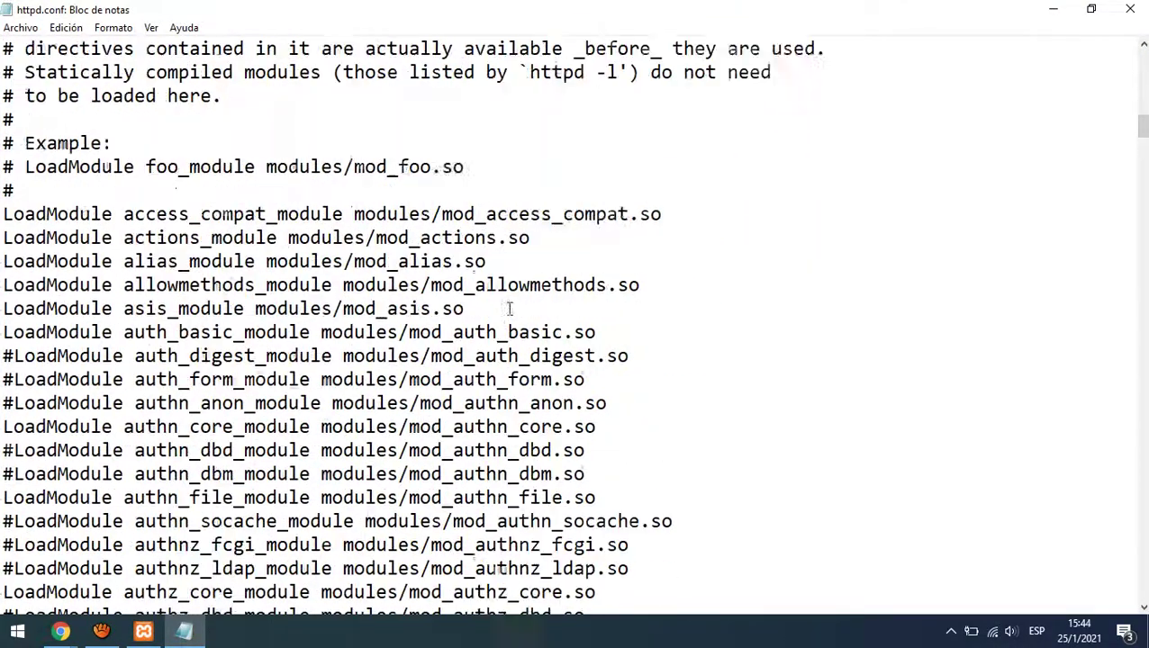
{"action": "scroll", "coordinate": [510, 310], "scroll_direction": "up", "scroll_amount": 9}
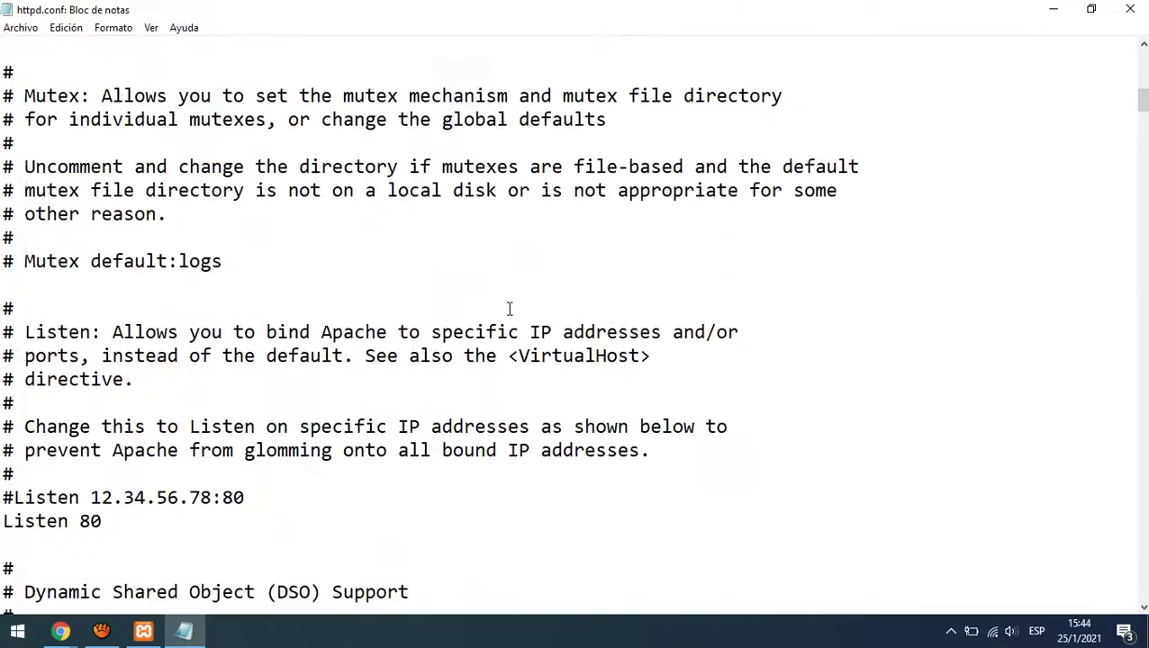
{"action": "left_click", "coordinate": [291, 274]}
{"action": "key", "text": "ctrl+f"}
{"action": "type", "text": "80"}
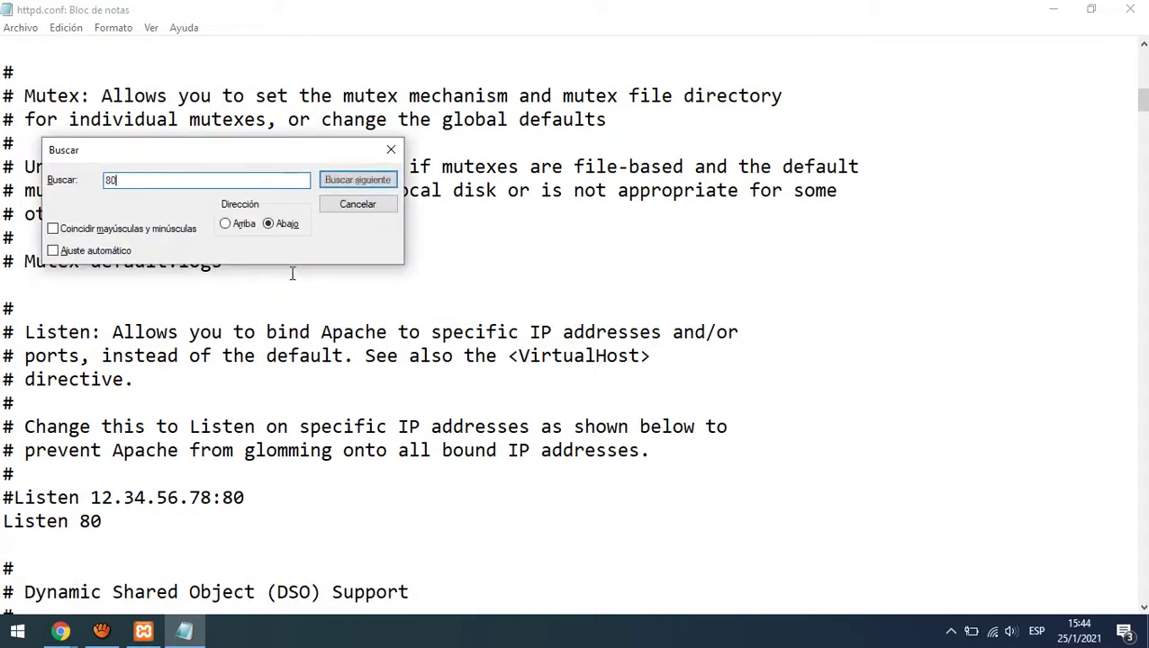
{"action": "key", "text": "Return"}
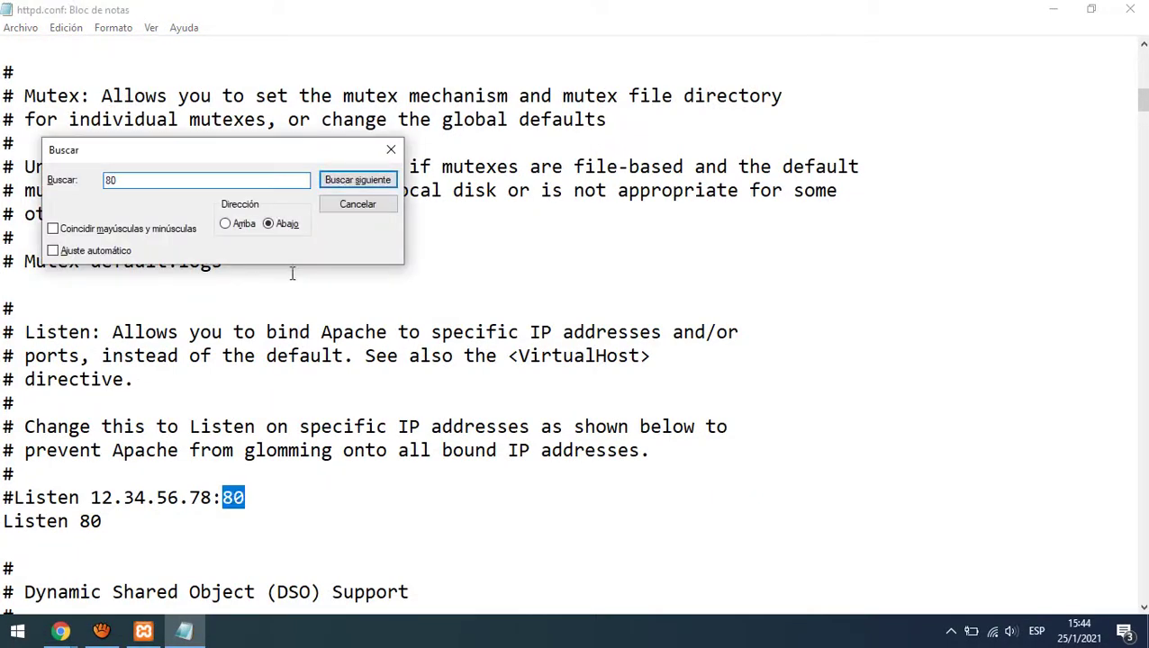
- Change the port to 8080 in both the commented and the active Listen lines of httpd.conf
{"action": "left_click", "coordinate": [257, 506]}
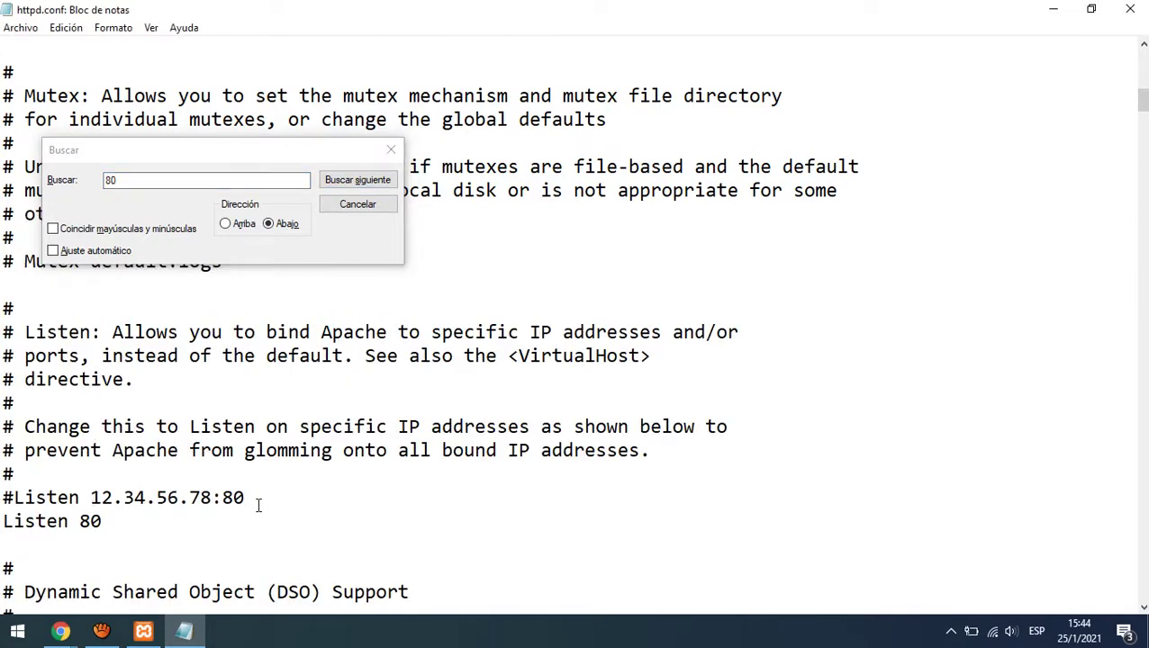
{"action": "type", "text": "80"}
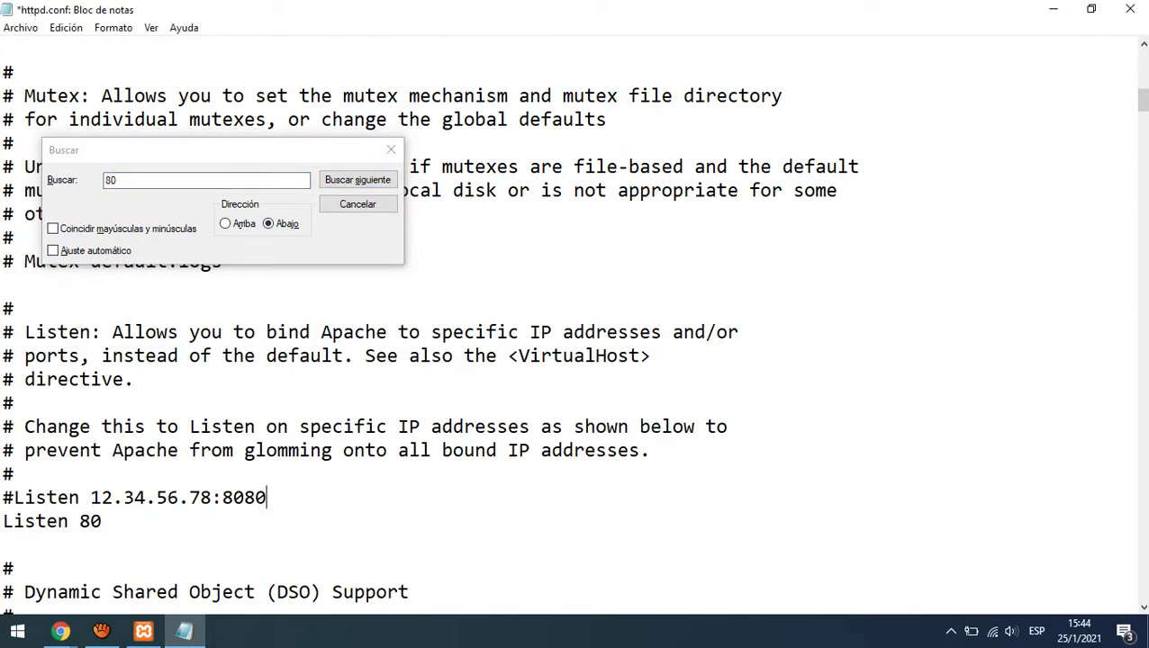
{"action": "left_click", "coordinate": [334, 182]}
{"action": "left_click", "coordinate": [114, 529]}
{"action": "type", "text": "80"}
- Find the ServerName line and change it to localhost:8080, check for further occurrences of 80, and close the search
{"action": "left_click", "coordinate": [333, 183]}
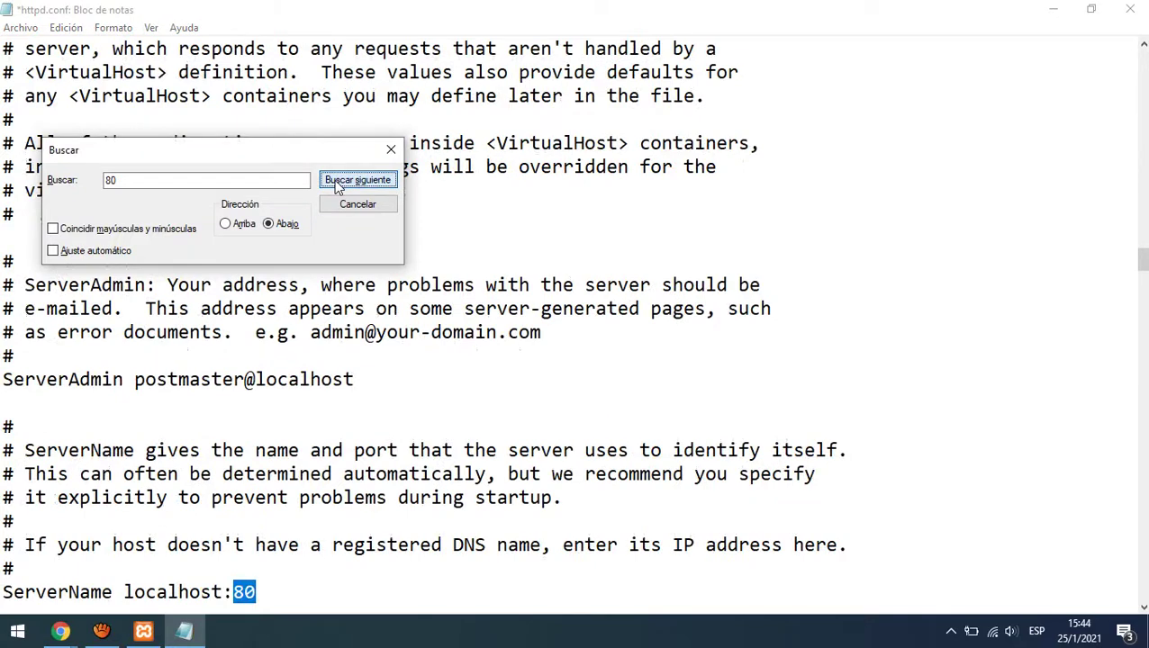
{"action": "left_click", "coordinate": [290, 592]}
{"action": "type", "text": "80"}
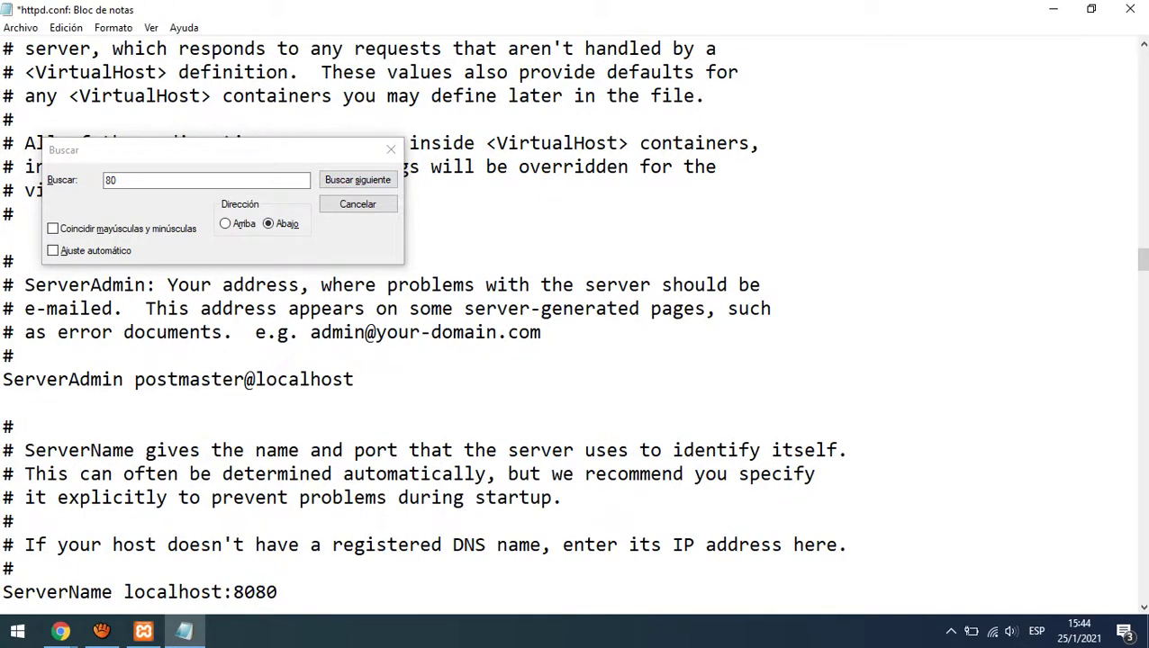
{"action": "left_click", "coordinate": [353, 179]}
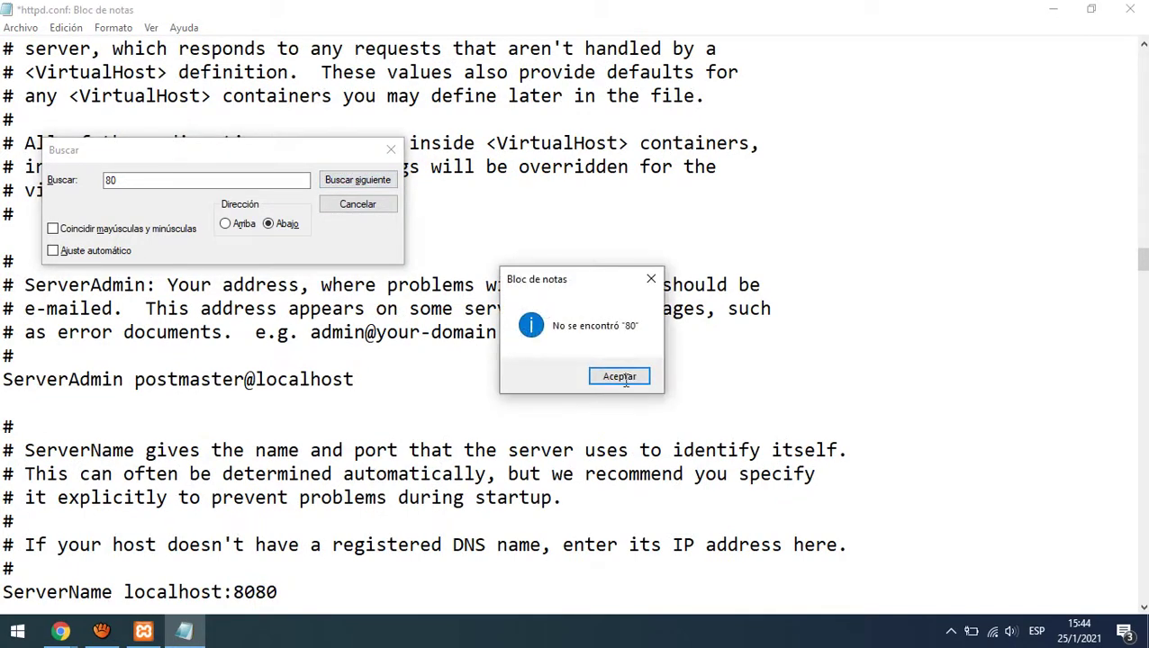
{"action": "left_click", "coordinate": [621, 378]}
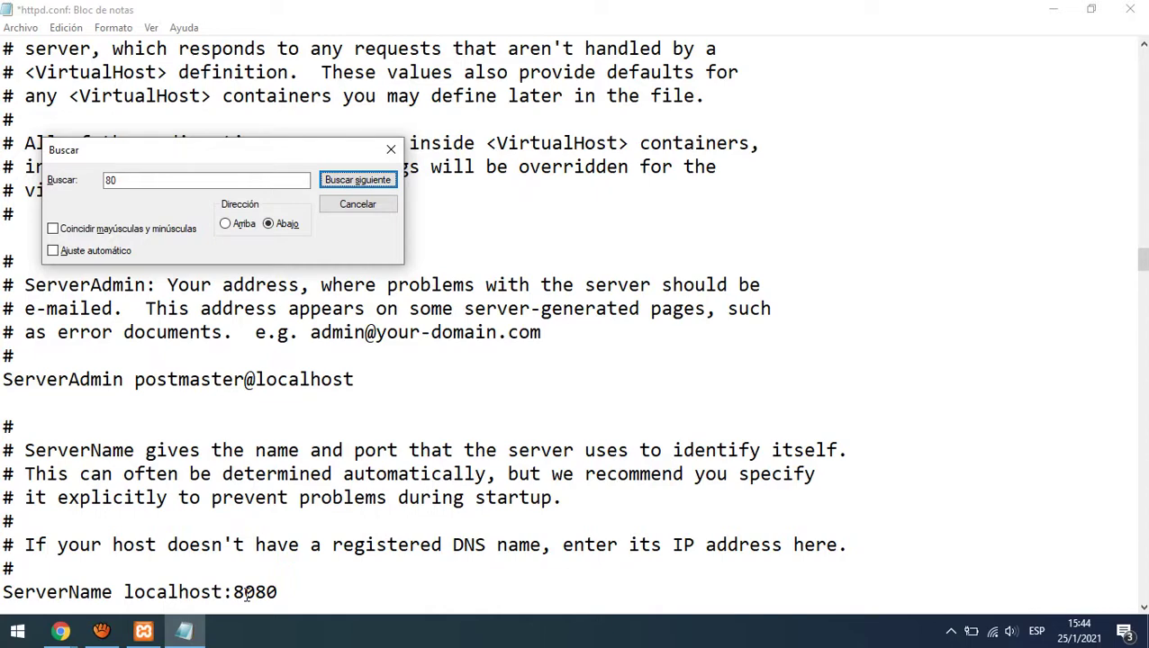
{"action": "left_click", "coordinate": [391, 150]}
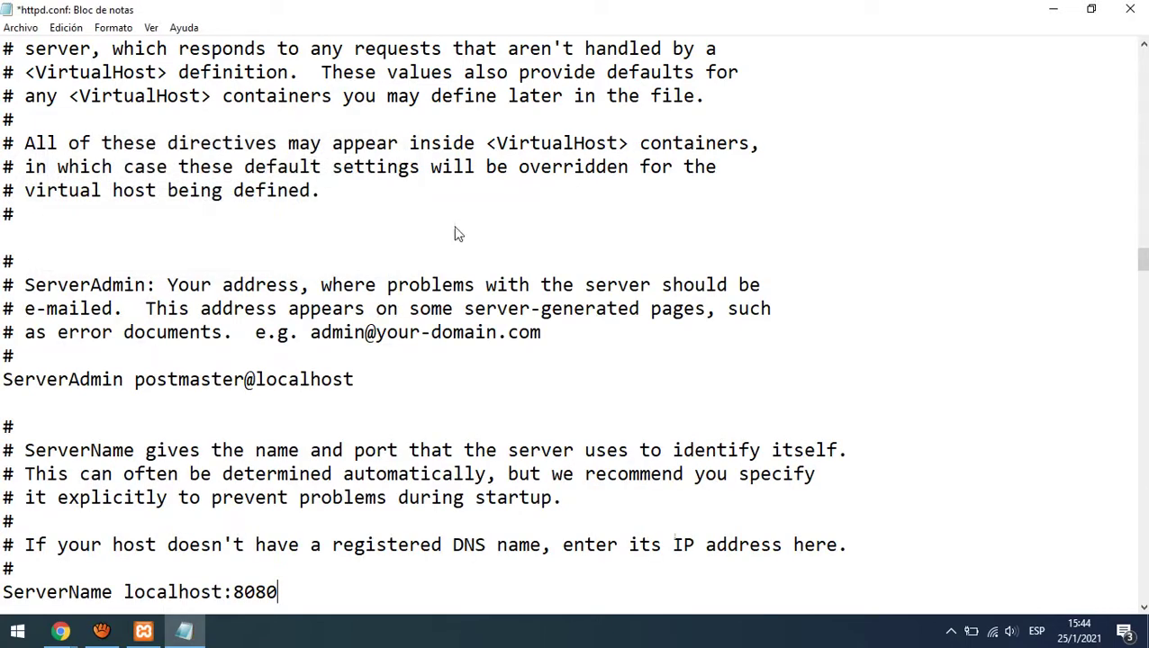
- Close httpd.conf without saving its changes, and start and stop the Apache module
{"action": "left_click", "coordinate": [1131, 10]}
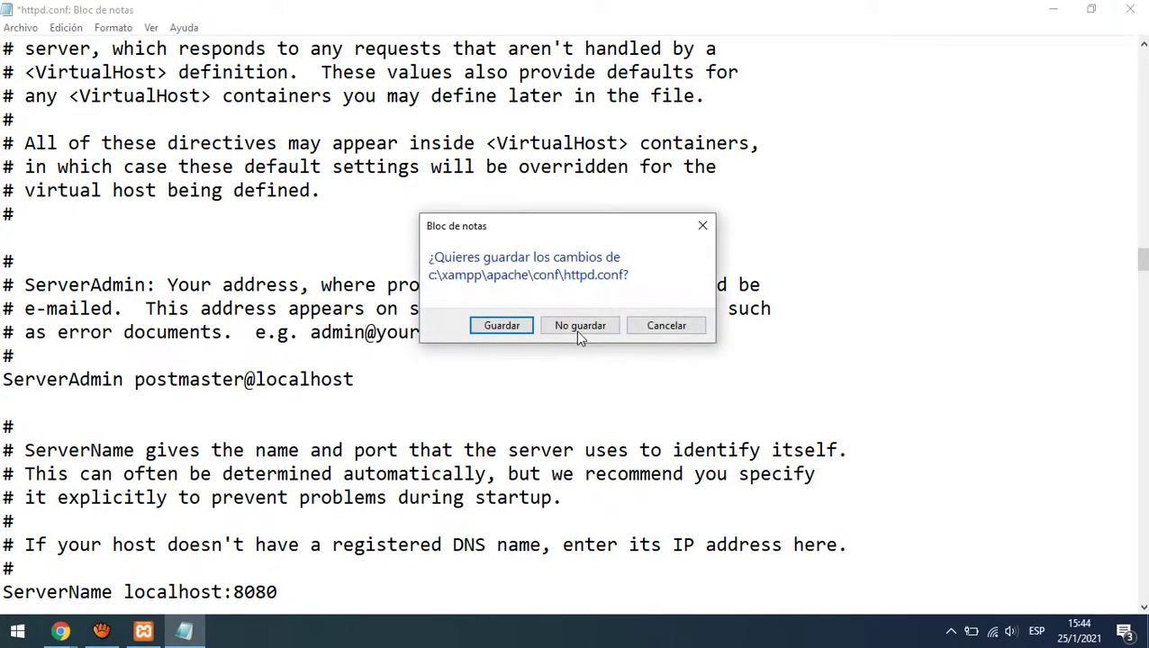
{"action": "left_click", "coordinate": [577, 330]}
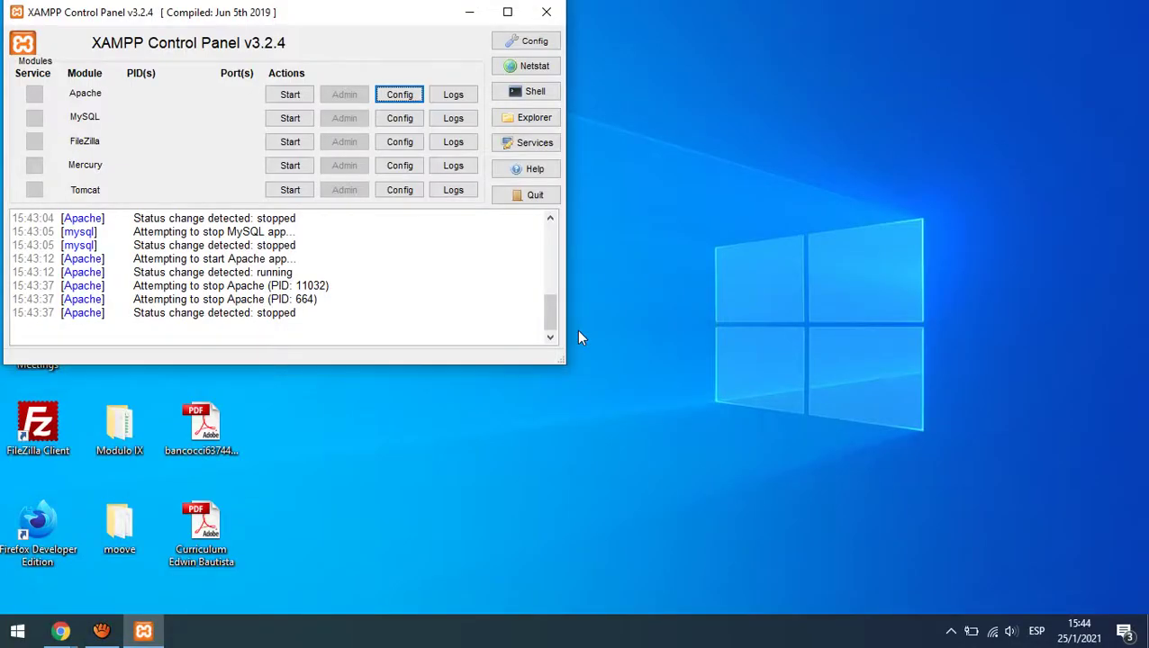
{"action": "left_click", "coordinate": [303, 96]}
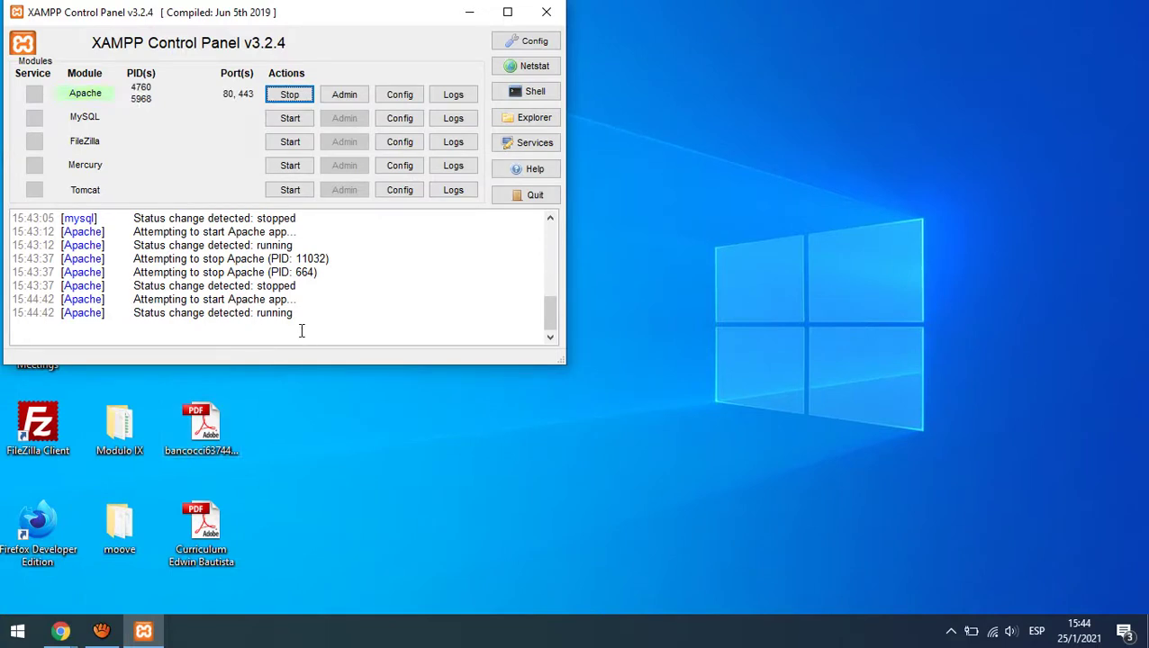
{"action": "left_click", "coordinate": [286, 95]}
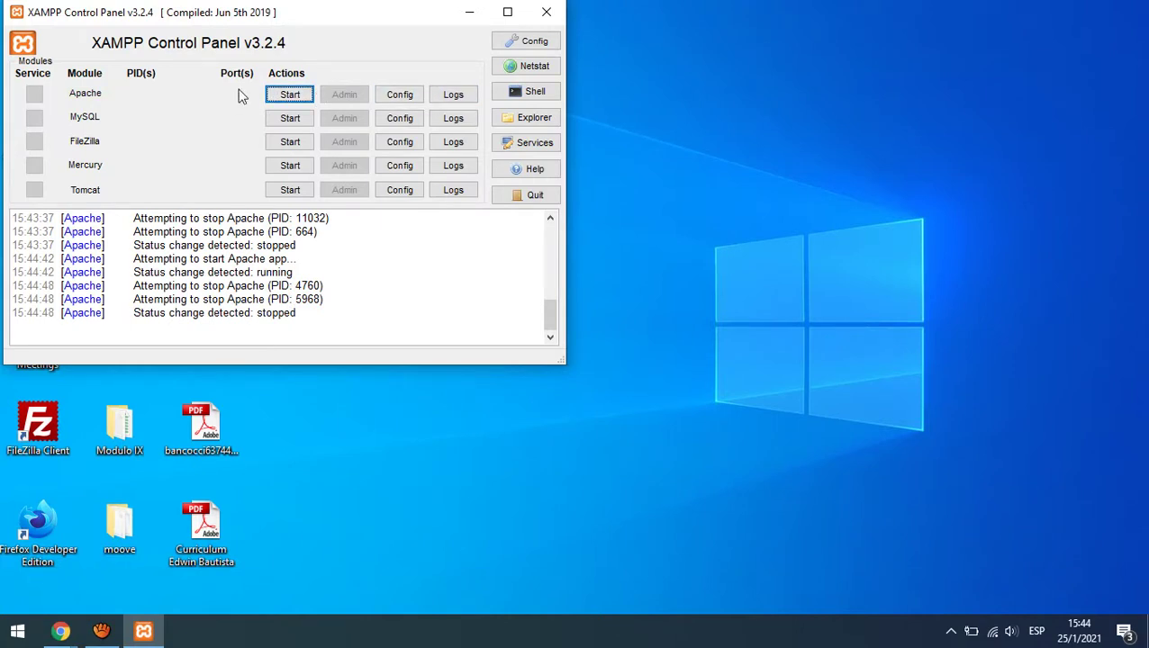
- Reopen Apache's httpd.conf file and find the first occurrence of "80"
{"action": "left_click", "coordinate": [409, 99]}
{"action": "left_click", "coordinate": [467, 109]}
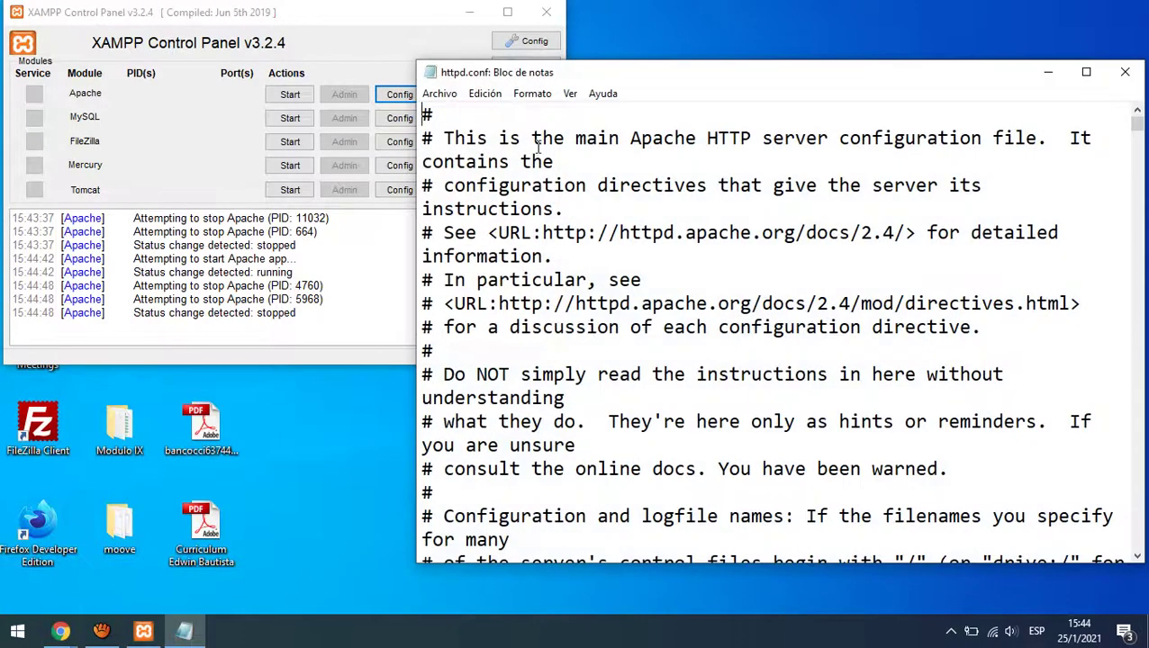
{"action": "key", "text": "ctrl+f"}
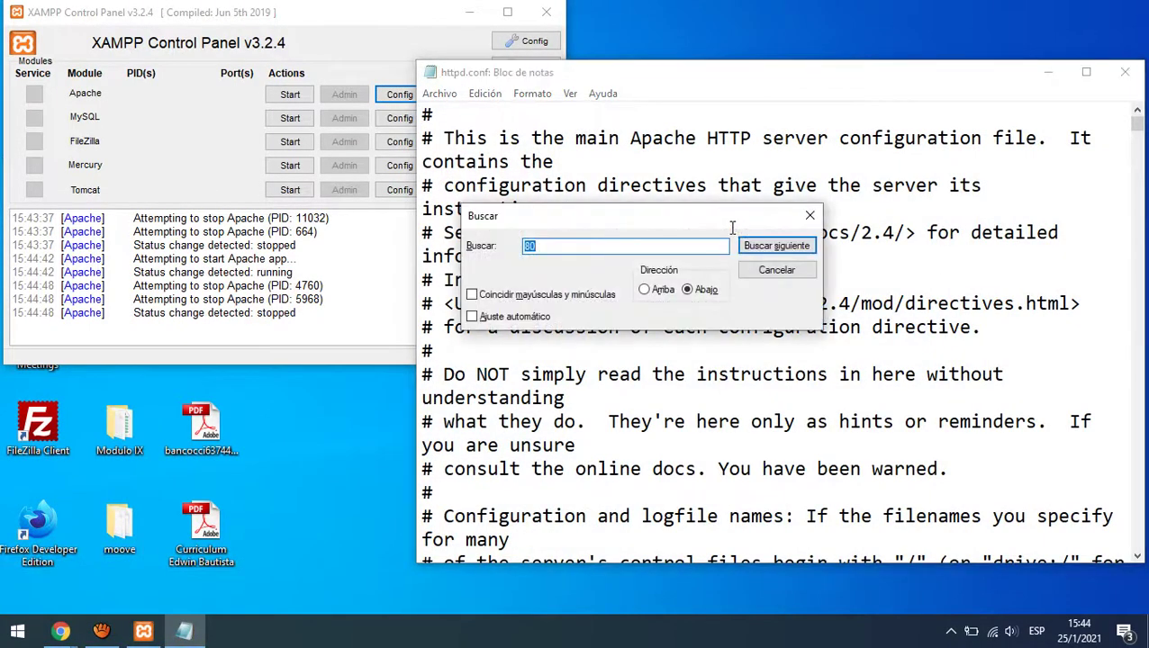
{"action": "key", "text": "Return"}
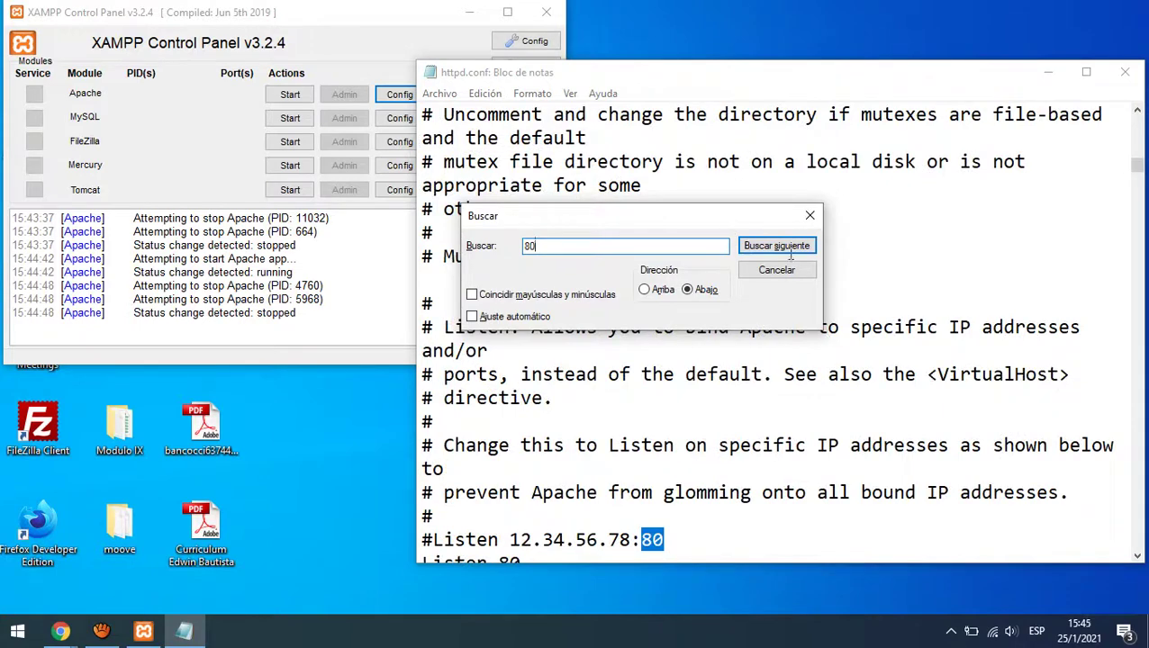
- Set the port to 8080 in the commented Listen 12.34.56.78 line and in the active Listen line
{"action": "left_click", "coordinate": [693, 543]}
{"action": "type", "text": "80"}
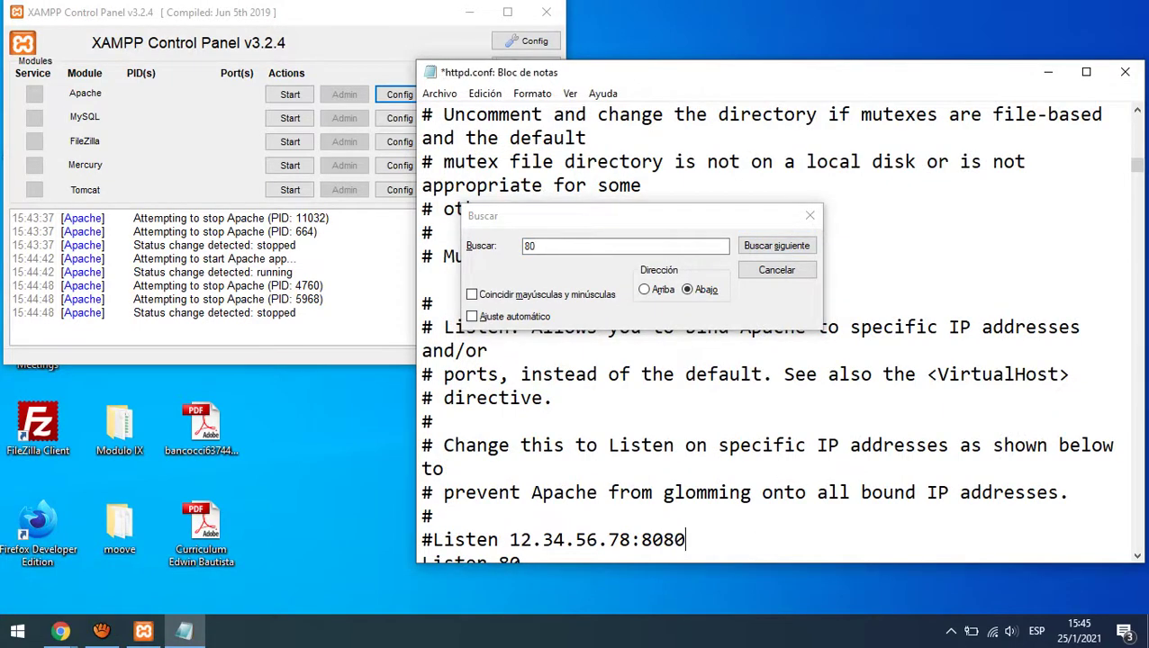
{"action": "left_click", "coordinate": [776, 246]}
{"action": "left_click", "coordinate": [533, 549]}
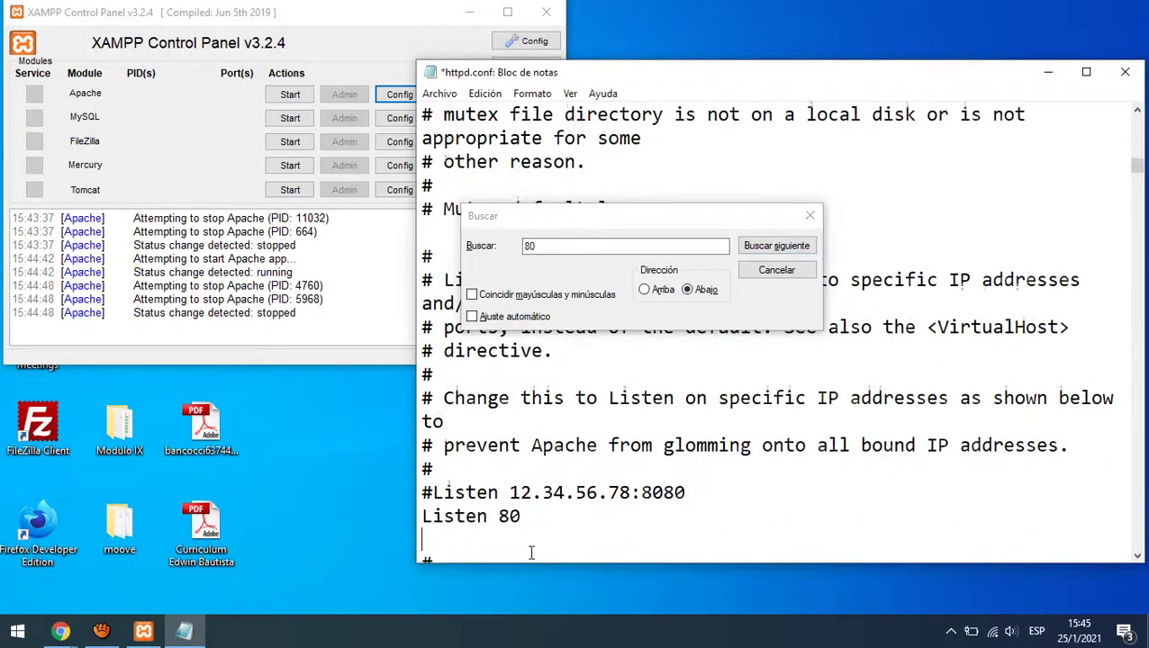
{"action": "left_click", "coordinate": [547, 514]}
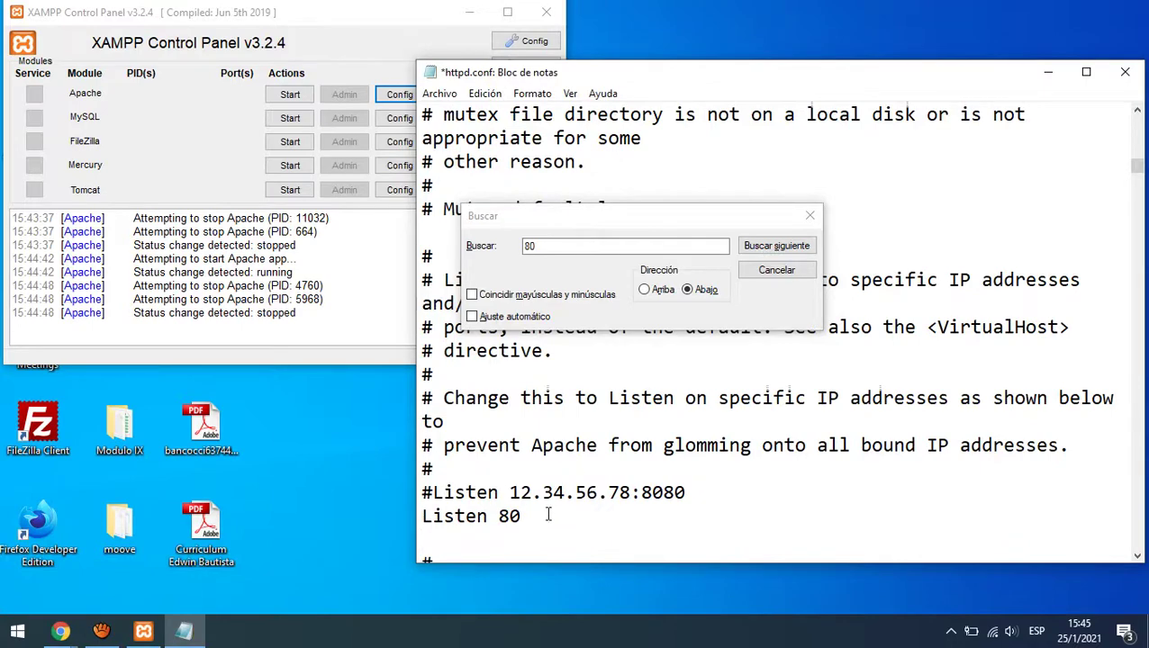
{"action": "type", "text": "80"}
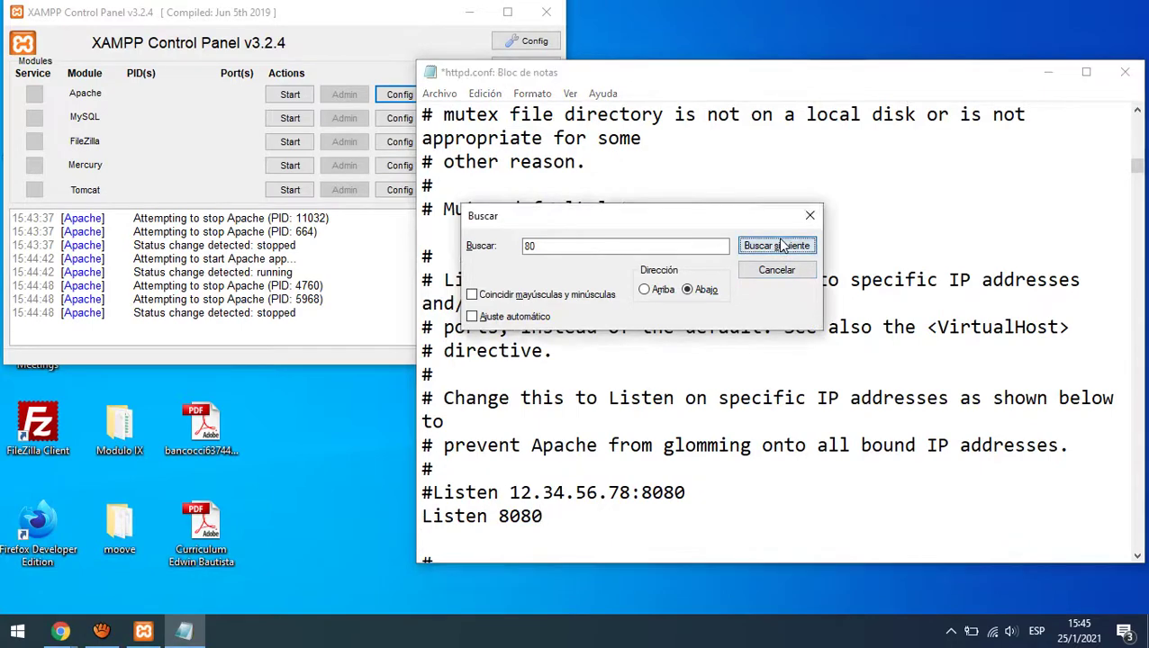
- Set ServerName to localhost:8080, check for further occurrences of 80, and close httpd.conf, saving the changes
{"action": "left_click", "coordinate": [776, 246]}
{"action": "left_click", "coordinate": [683, 540]}
{"action": "type", "text": "820"}
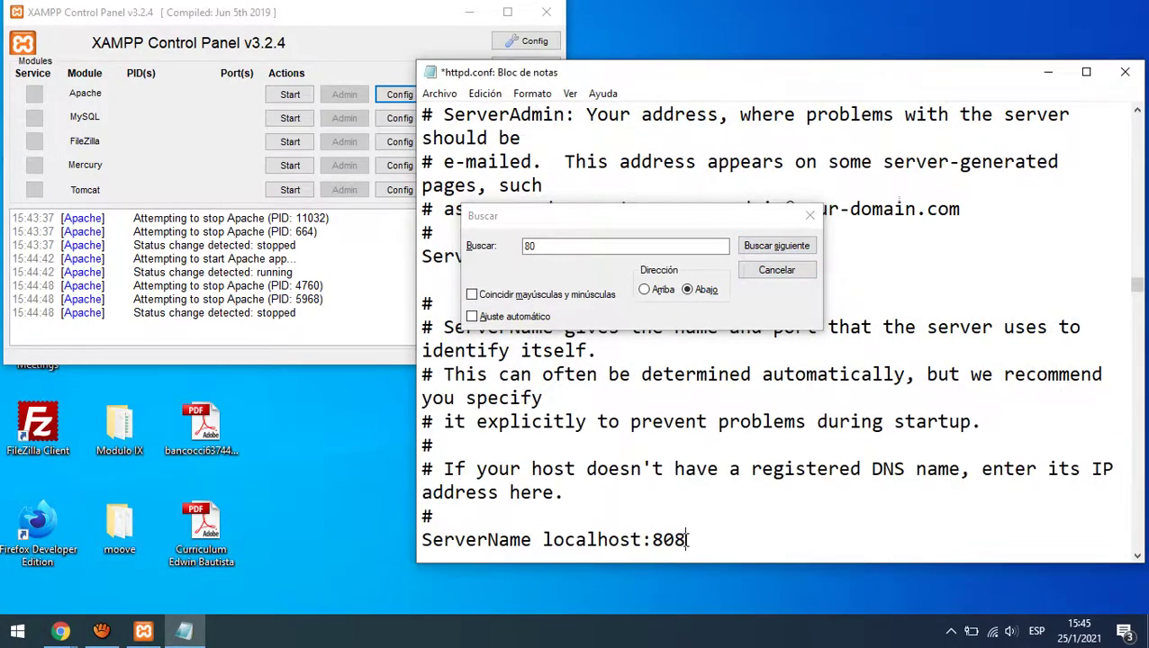
{"action": "key", "text": "BackSpace"}
{"action": "key", "text": "BackSpace"}
{"action": "type", "text": "0"}
{"action": "left_click", "coordinate": [776, 246]}
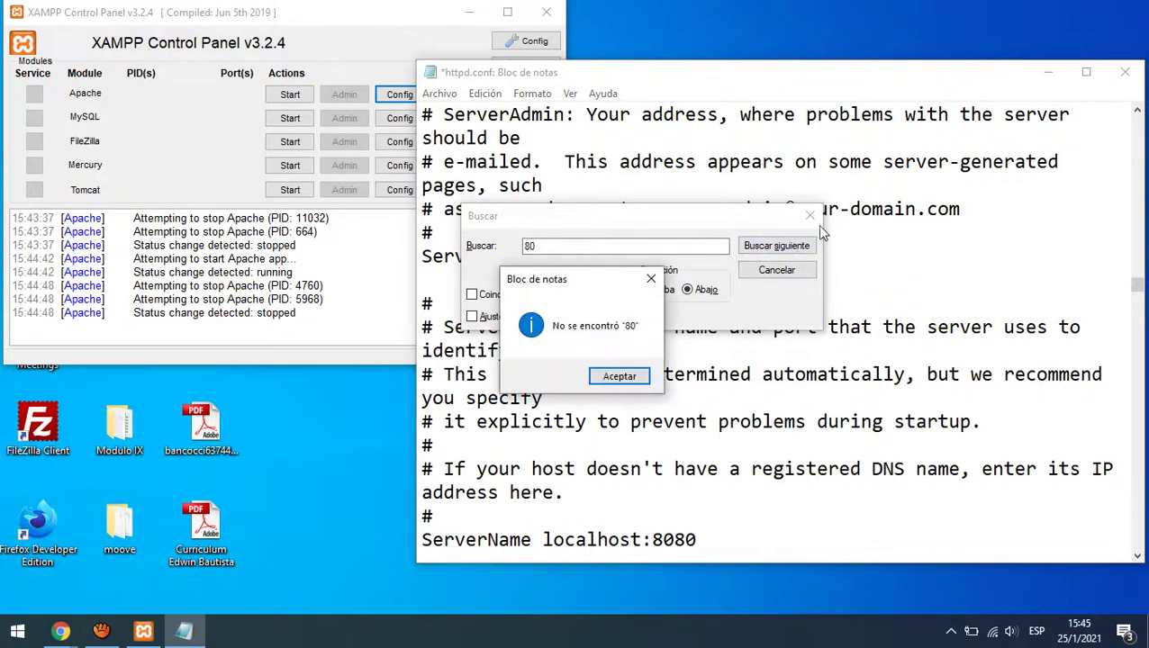
{"action": "left_click", "coordinate": [619, 376]}
{"action": "left_click", "coordinate": [810, 215]}
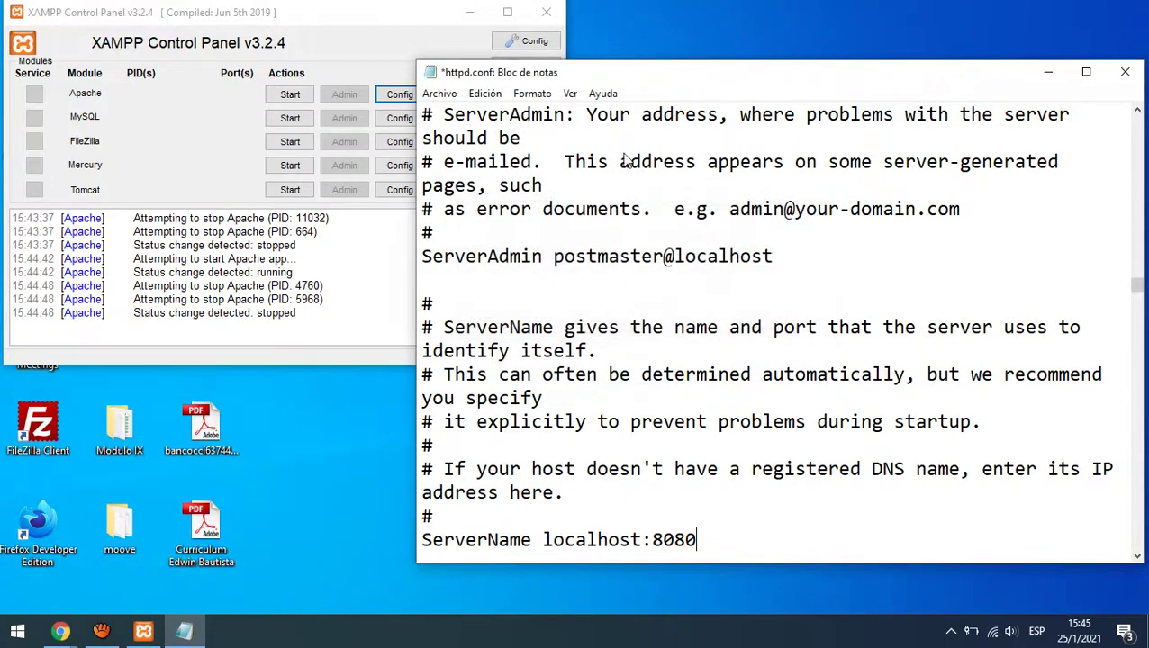
{"action": "left_click", "coordinate": [1124, 72]}
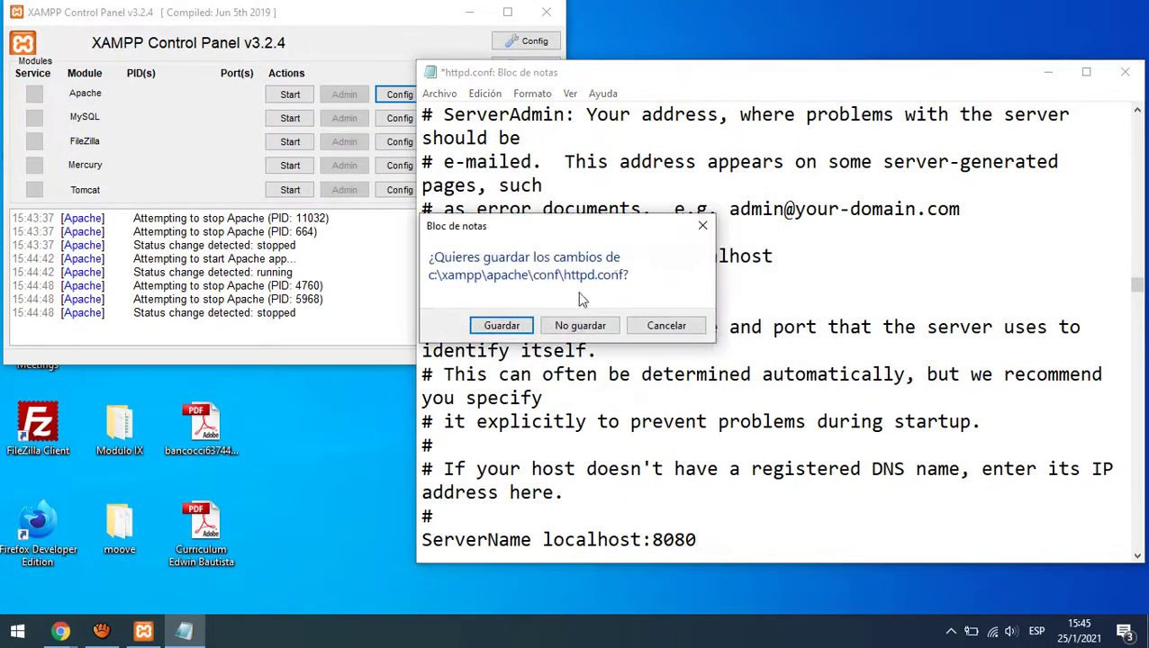
{"action": "left_click", "coordinate": [494, 328]}
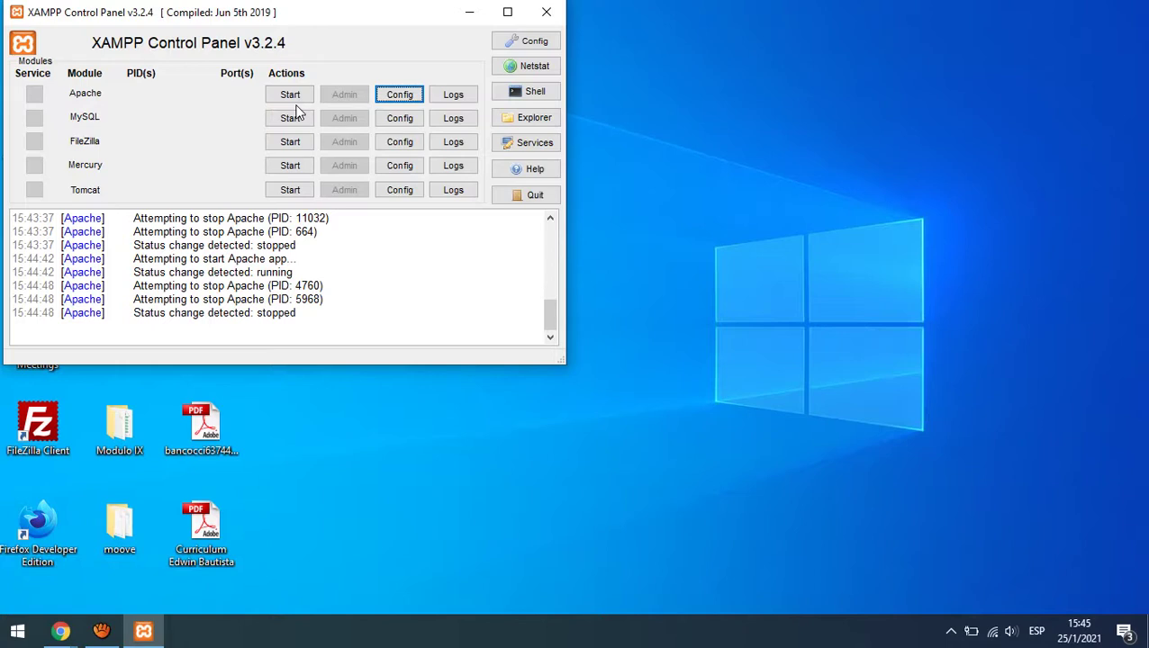
- Open Apache's httpd-ssl.conf file and search it for "443"
{"action": "left_click", "coordinate": [417, 96]}
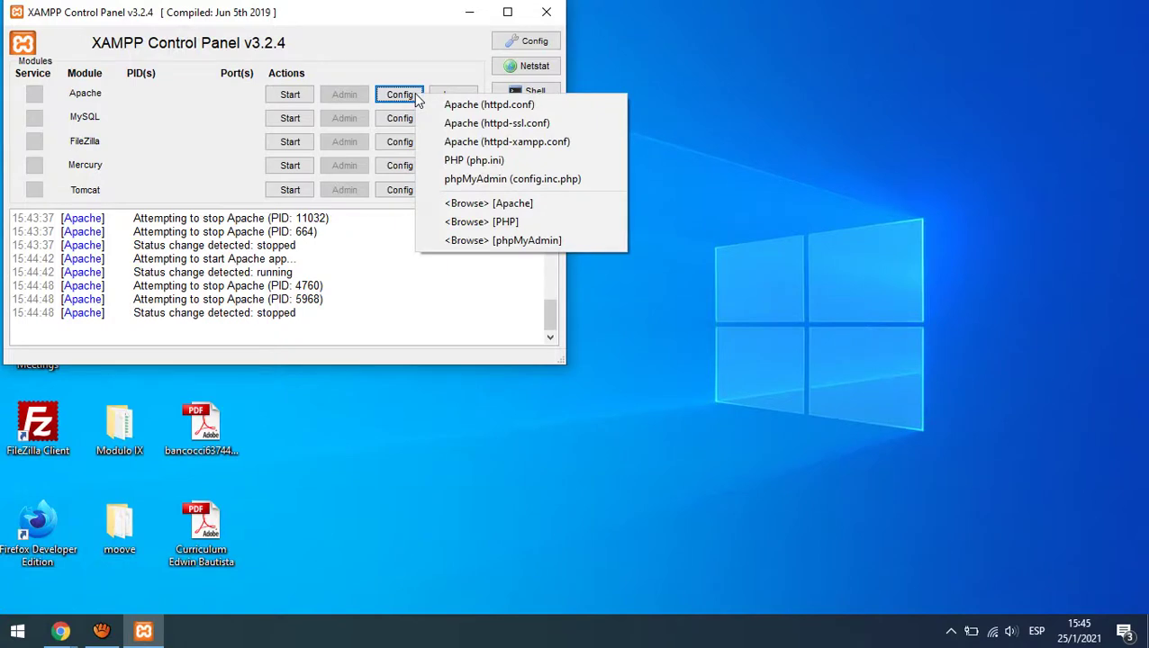
{"action": "left_click", "coordinate": [505, 126]}
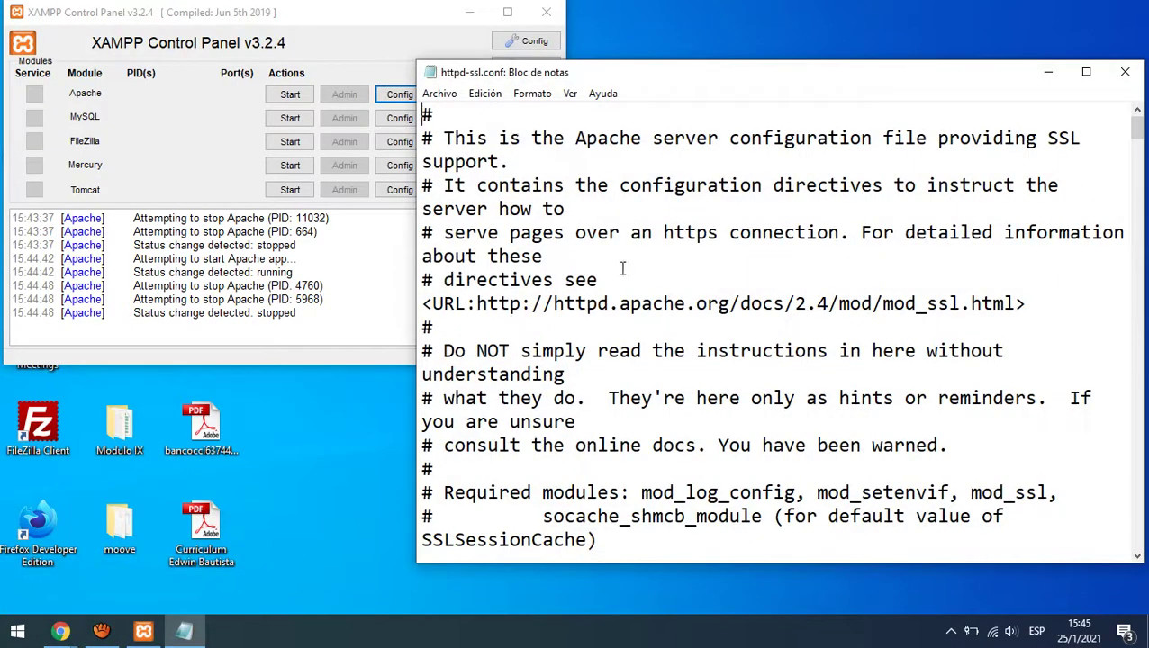
{"action": "key", "text": "ctrl+f"}
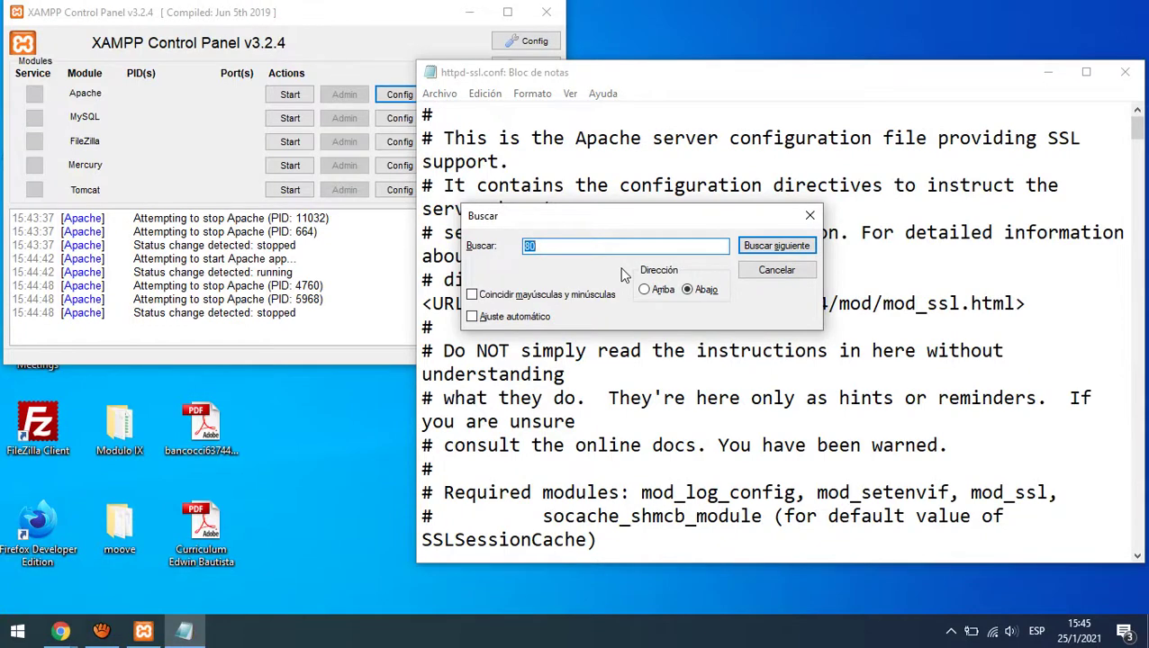
{"action": "type", "text": "443"}
{"action": "key", "text": "Return"}
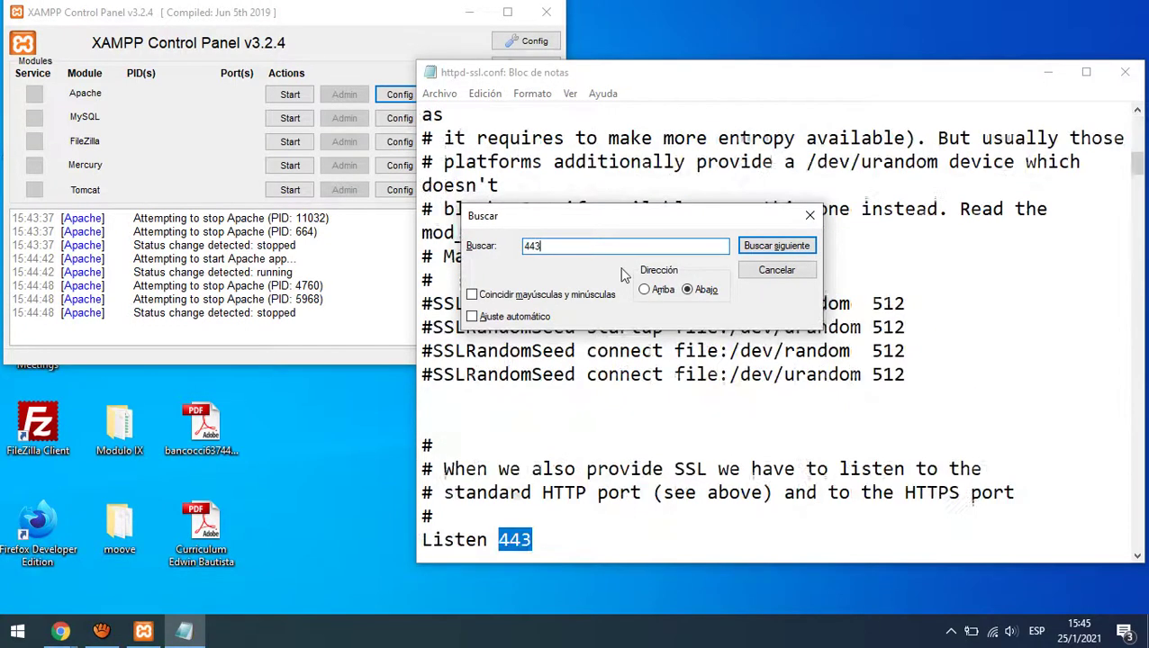
- Change the SSL Listen port to 4443 and find the next occurrence of 443
{"action": "left_click", "coordinate": [511, 539]}
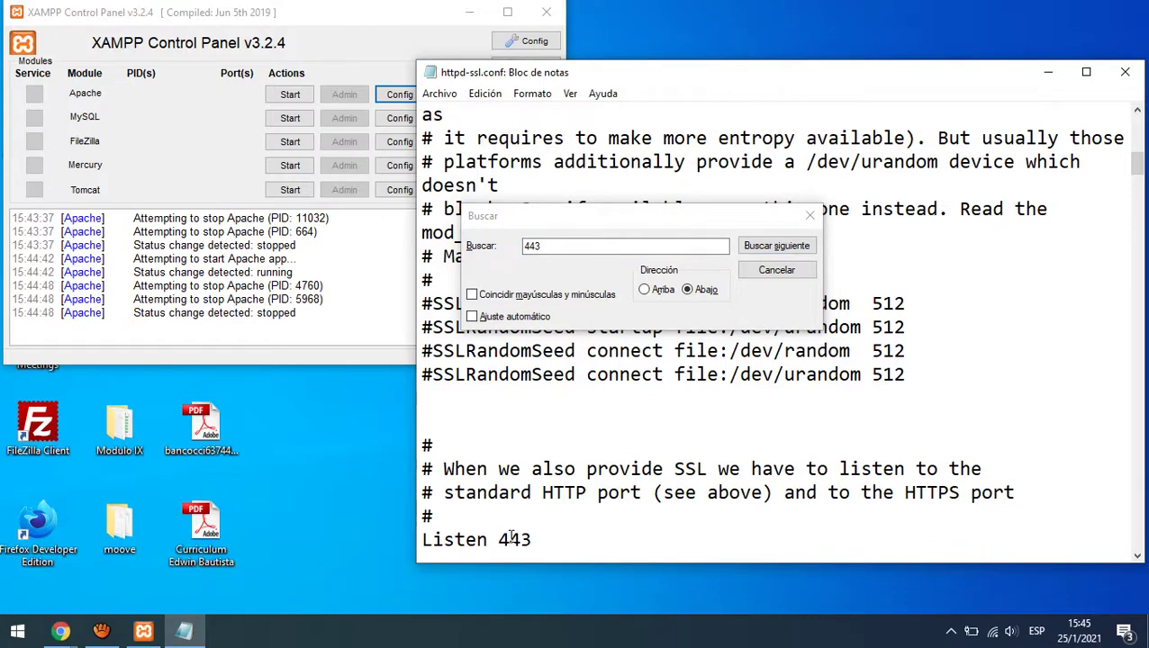
{"action": "type", "text": "4"}
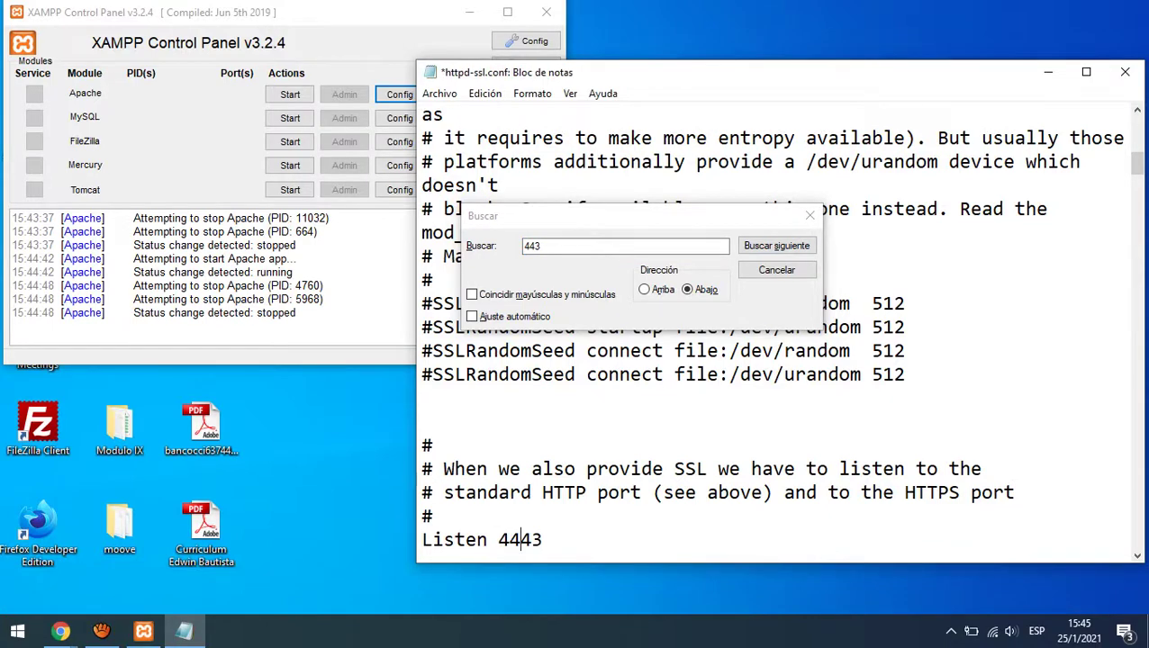
{"action": "left_click", "coordinate": [776, 245]}
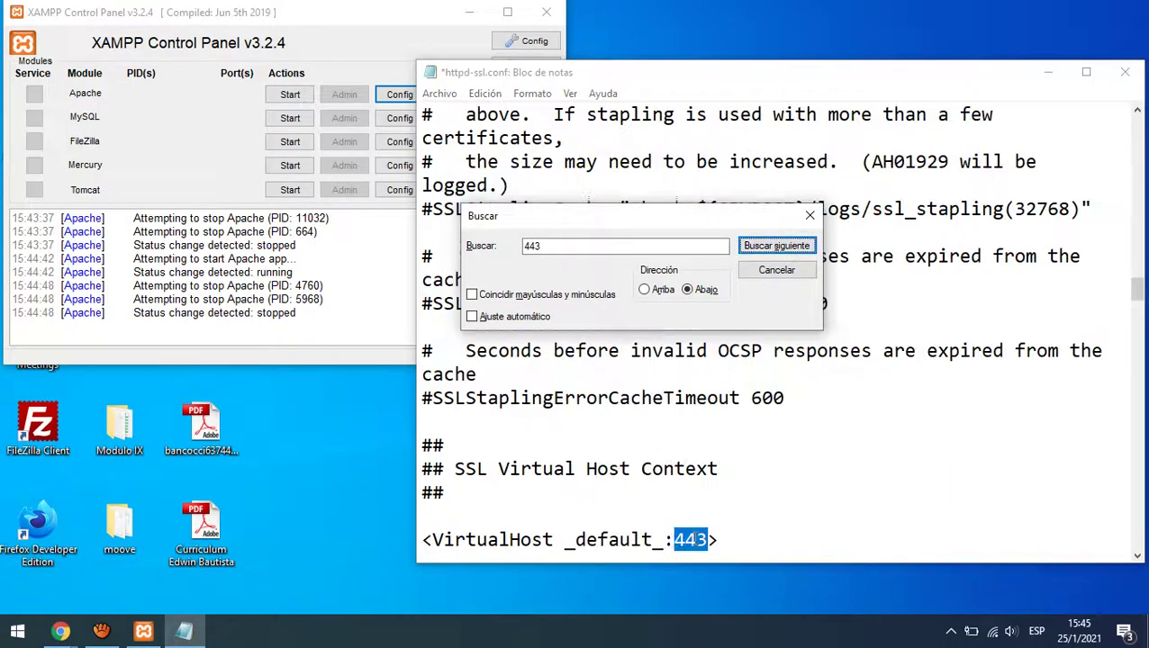
{"action": "left_click", "coordinate": [684, 540]}
{"action": "type", "text": "4"}
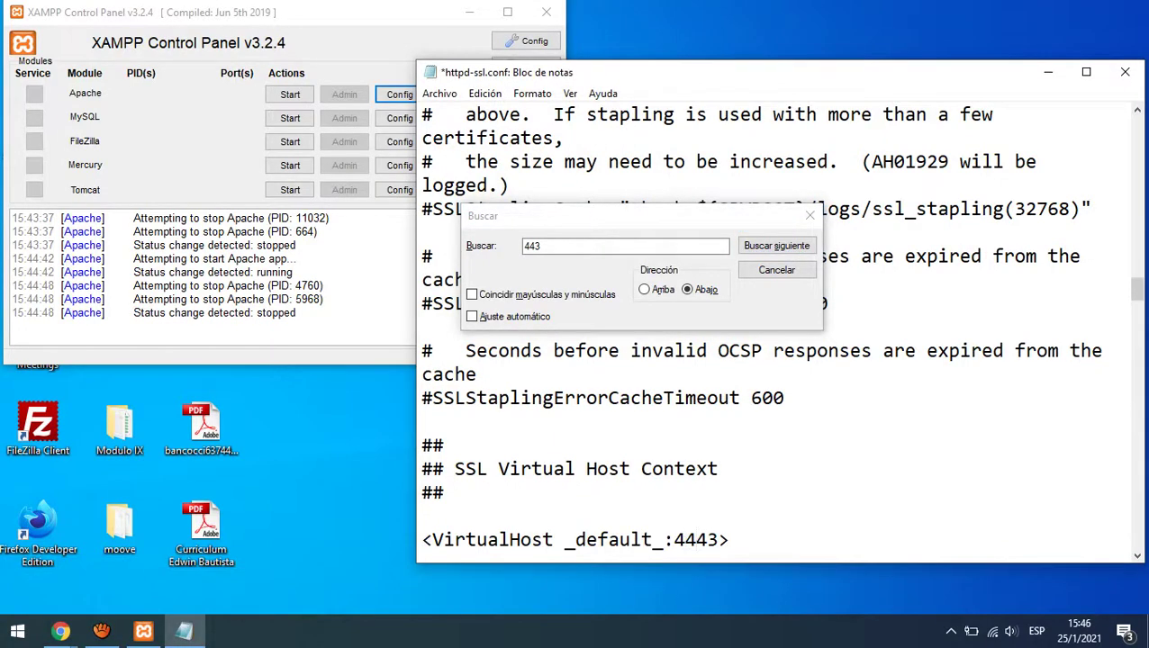
{"action": "left_click", "coordinate": [799, 251]}
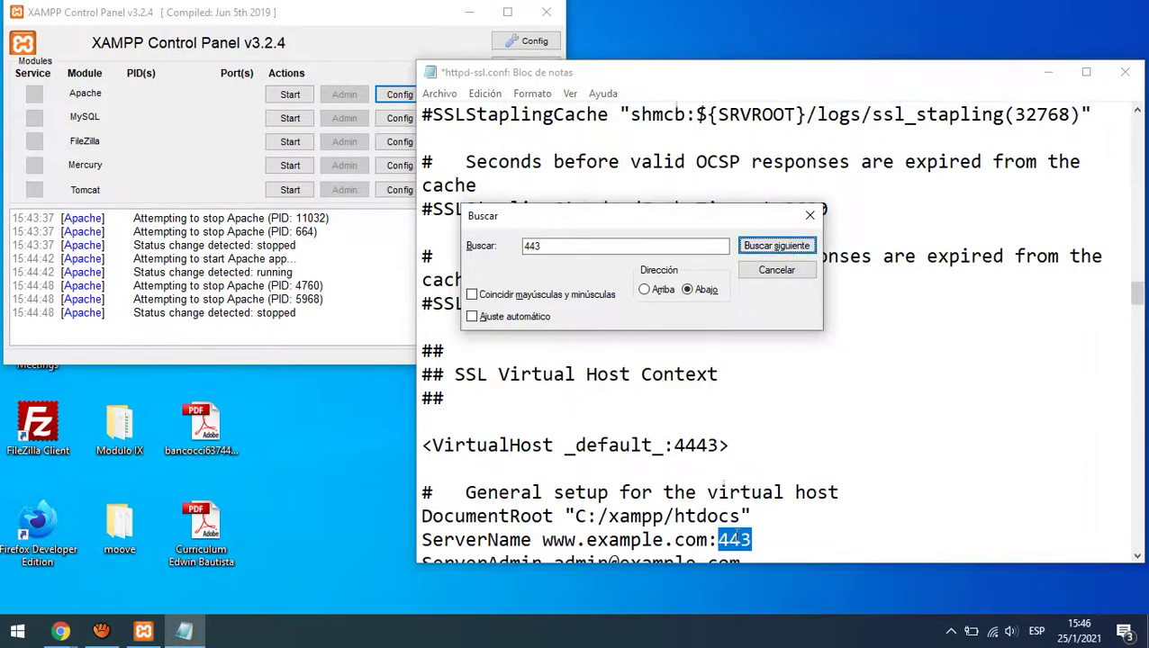
{"action": "left_click", "coordinate": [730, 538]}
{"action": "type", "text": "4"}
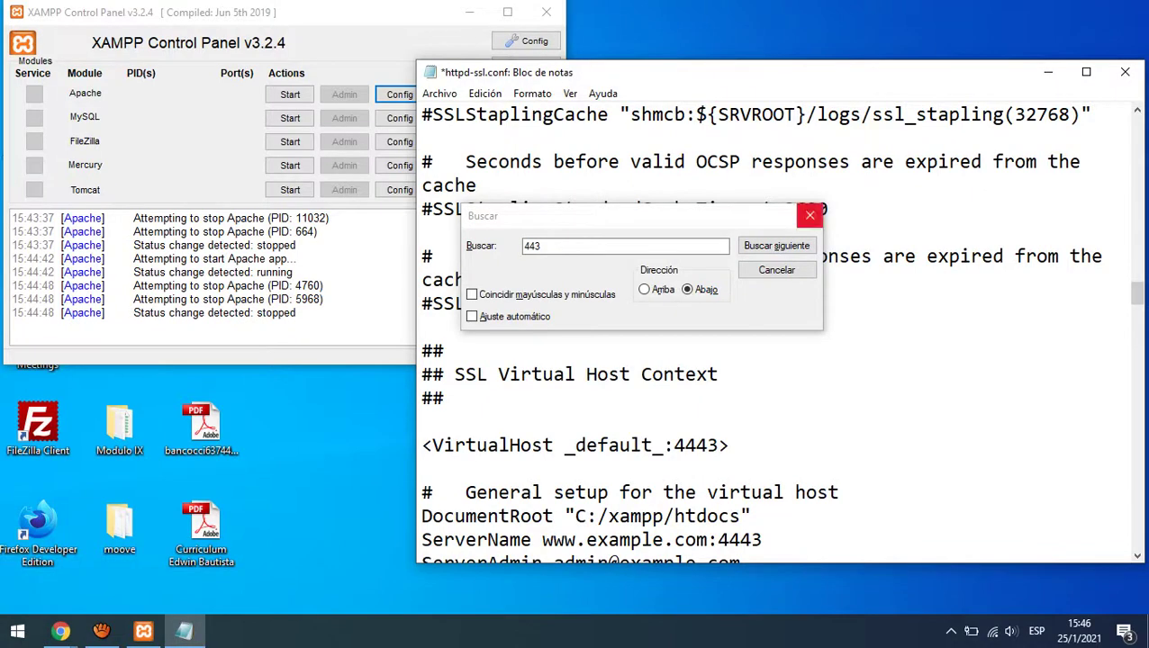
{"action": "left_click", "coordinate": [790, 252]}
{"action": "left_click", "coordinate": [621, 377]}
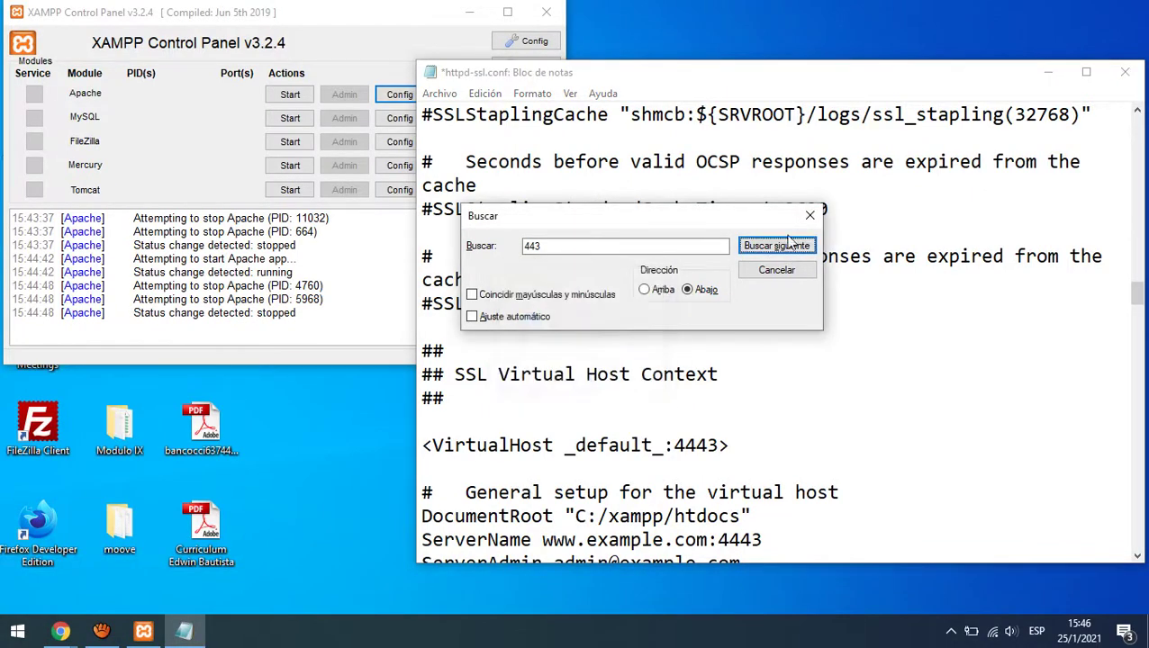
- End the search, save httpd-ssl.conf and close it
{"action": "left_click", "coordinate": [810, 215]}
{"action": "left_click", "coordinate": [441, 94]}
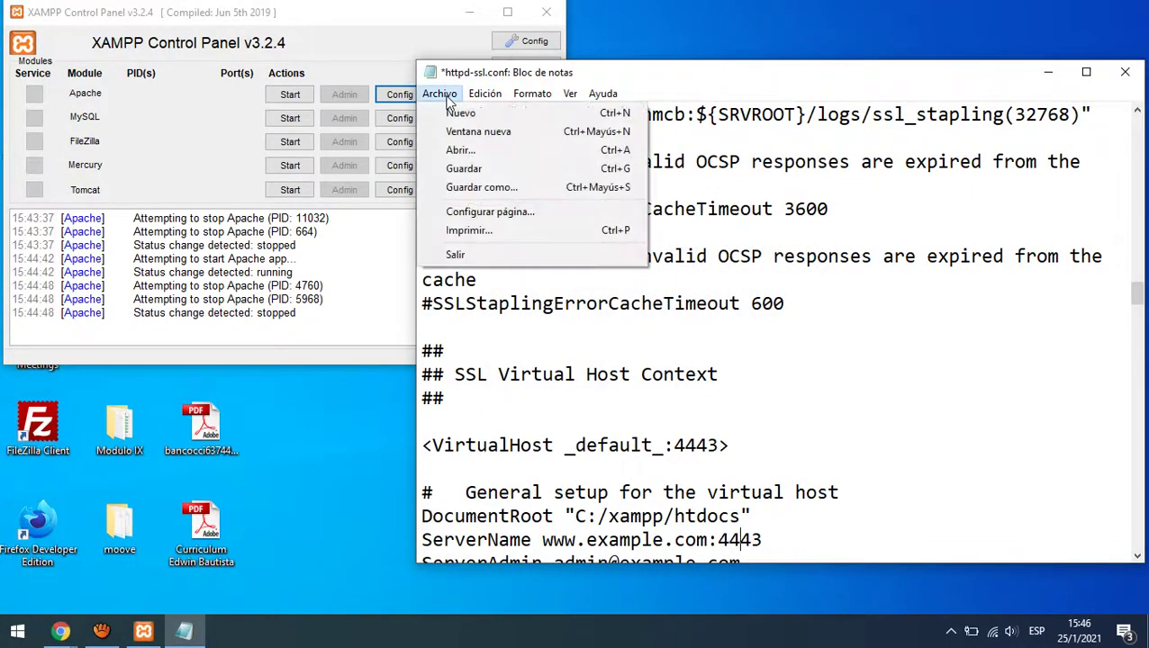
{"action": "left_click", "coordinate": [463, 169]}
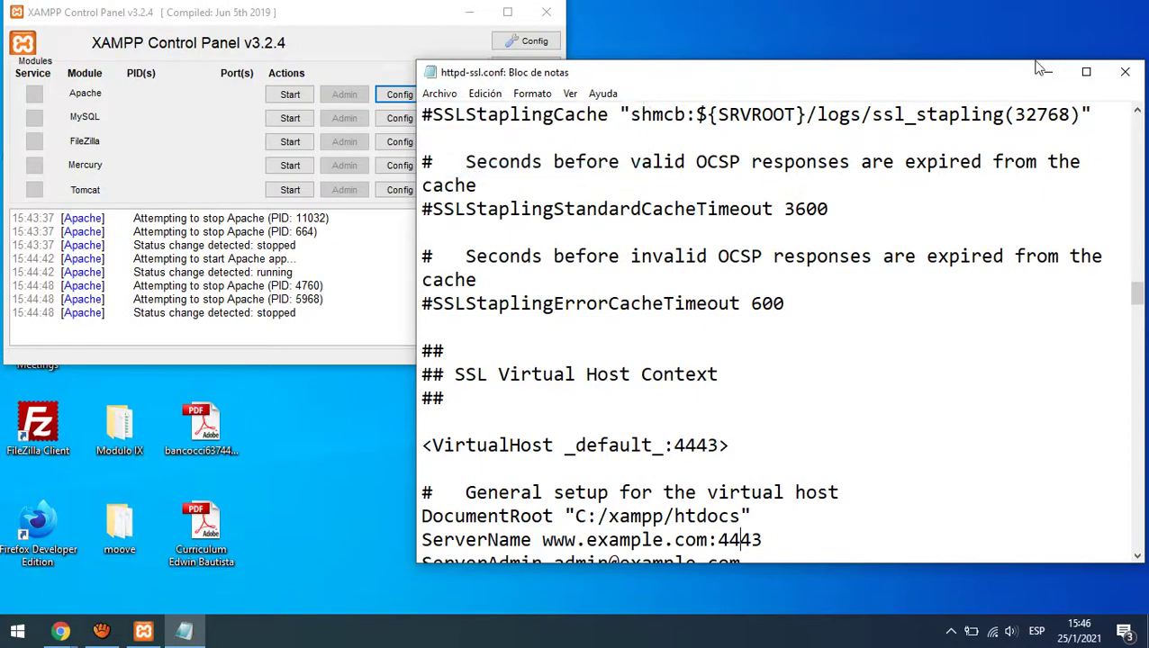
{"action": "left_click", "coordinate": [1124, 75]}
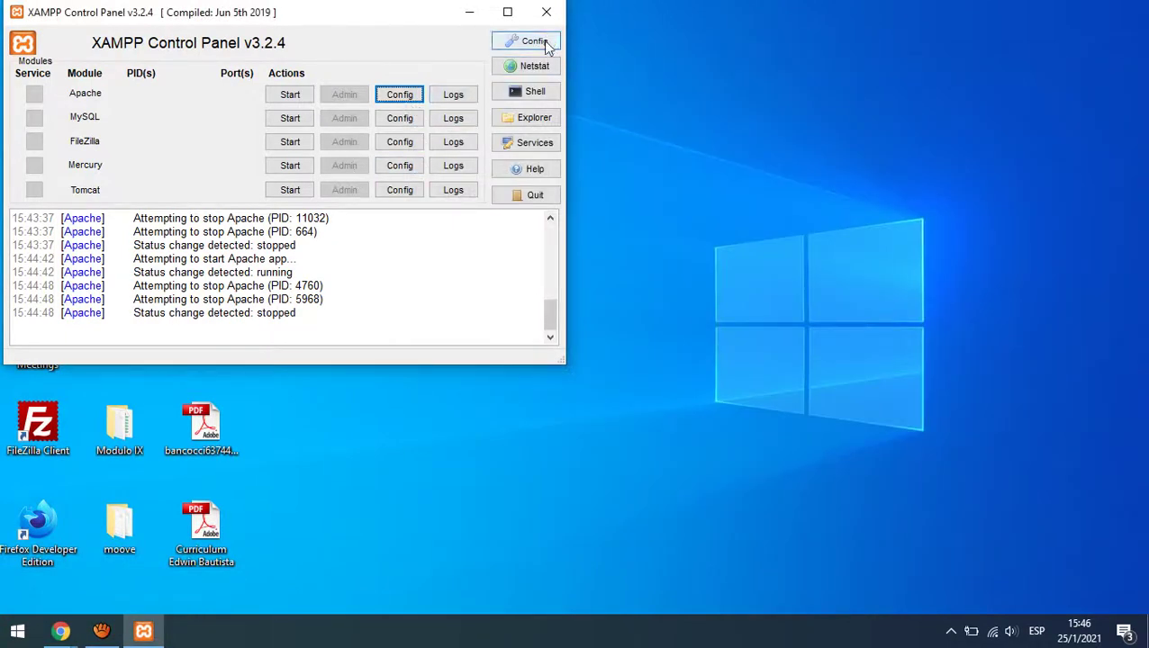
- Set Apache's main port to 8080 and SSL port to 4443 in the control panel's service and port settings, and save the configuration
{"action": "left_click", "coordinate": [544, 45]}
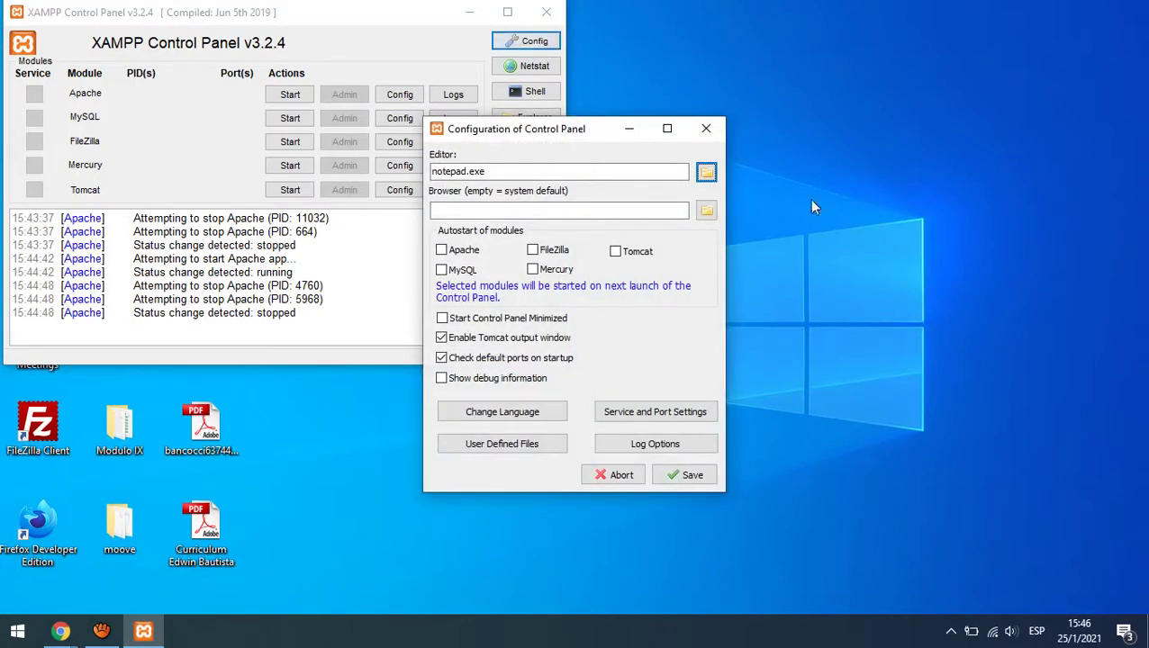
{"action": "left_click", "coordinate": [646, 419]}
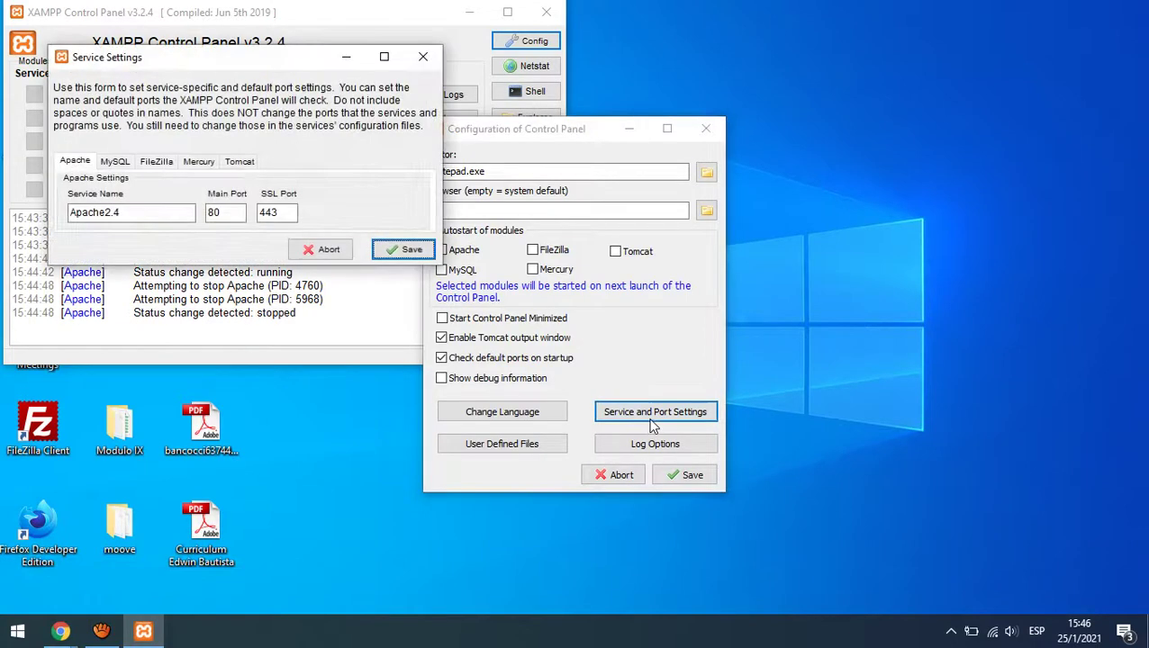
{"action": "left_click", "coordinate": [230, 216]}
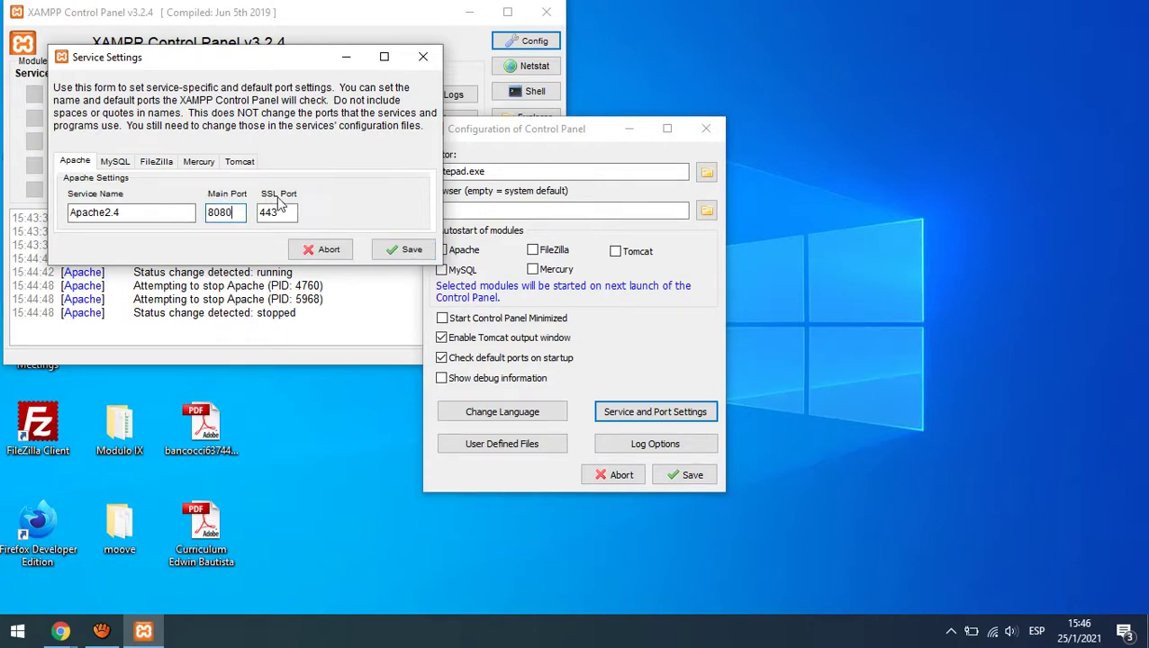
{"action": "left_click", "coordinate": [269, 216]}
{"action": "type", "text": "4"}
{"action": "left_click", "coordinate": [407, 249]}
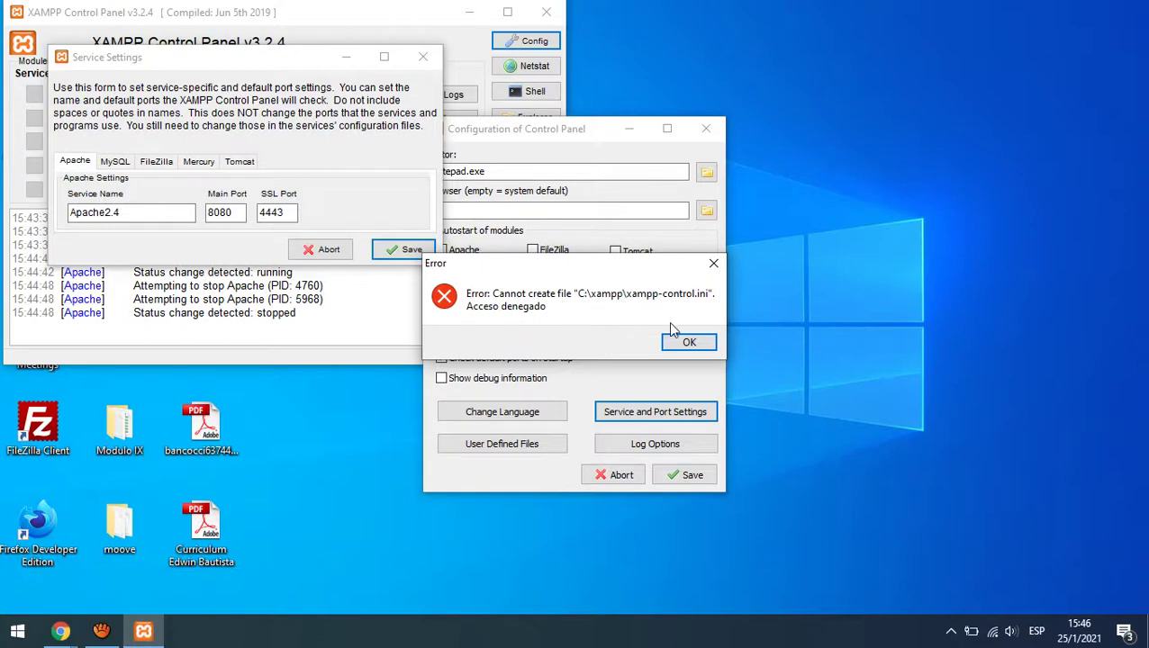
{"action": "left_click", "coordinate": [682, 342]}
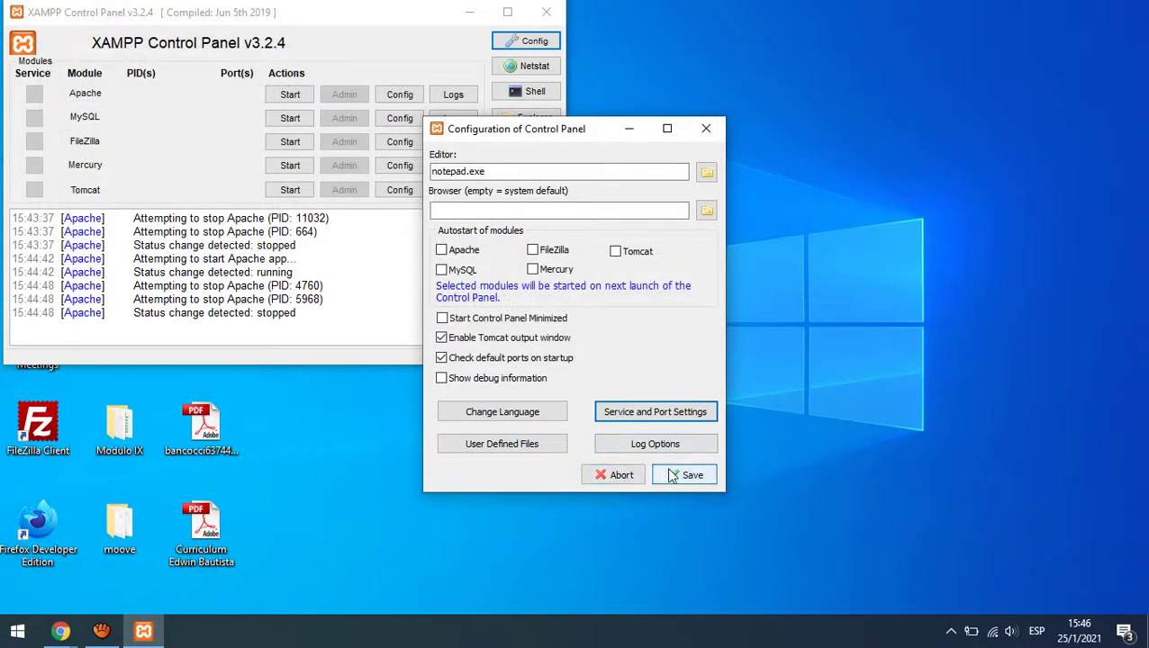
{"action": "left_click", "coordinate": [684, 475]}
{"action": "left_click", "coordinate": [680, 342]}
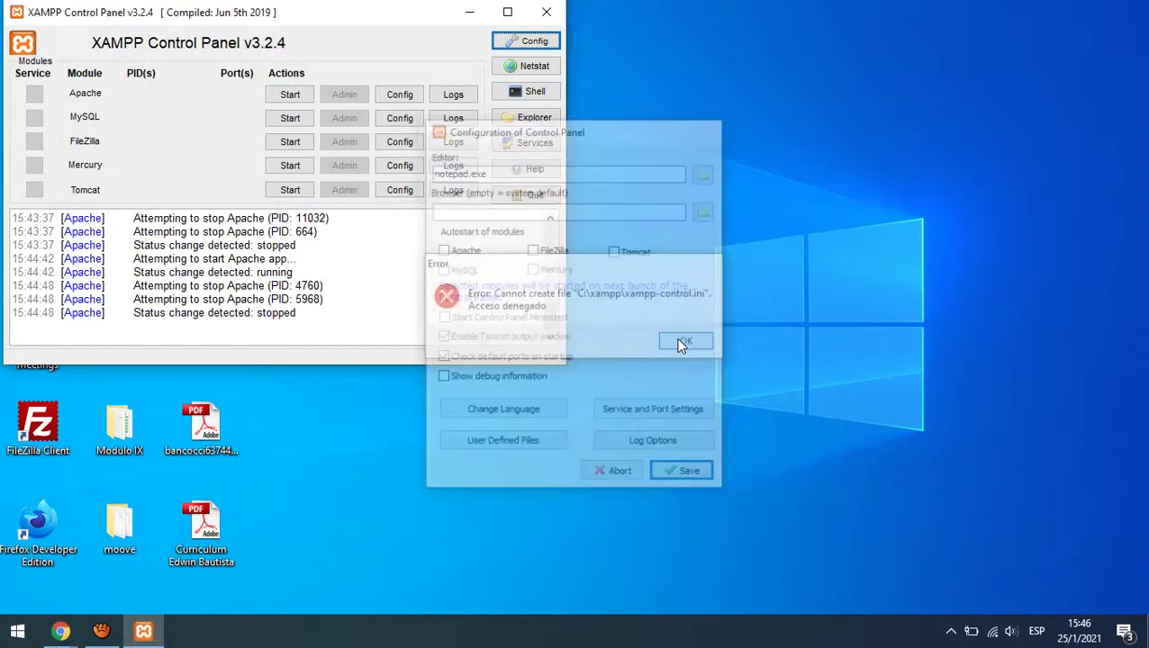
- Reopen the service and port settings to check Apache's ports, and save the configuration again
{"action": "left_click", "coordinate": [529, 41]}
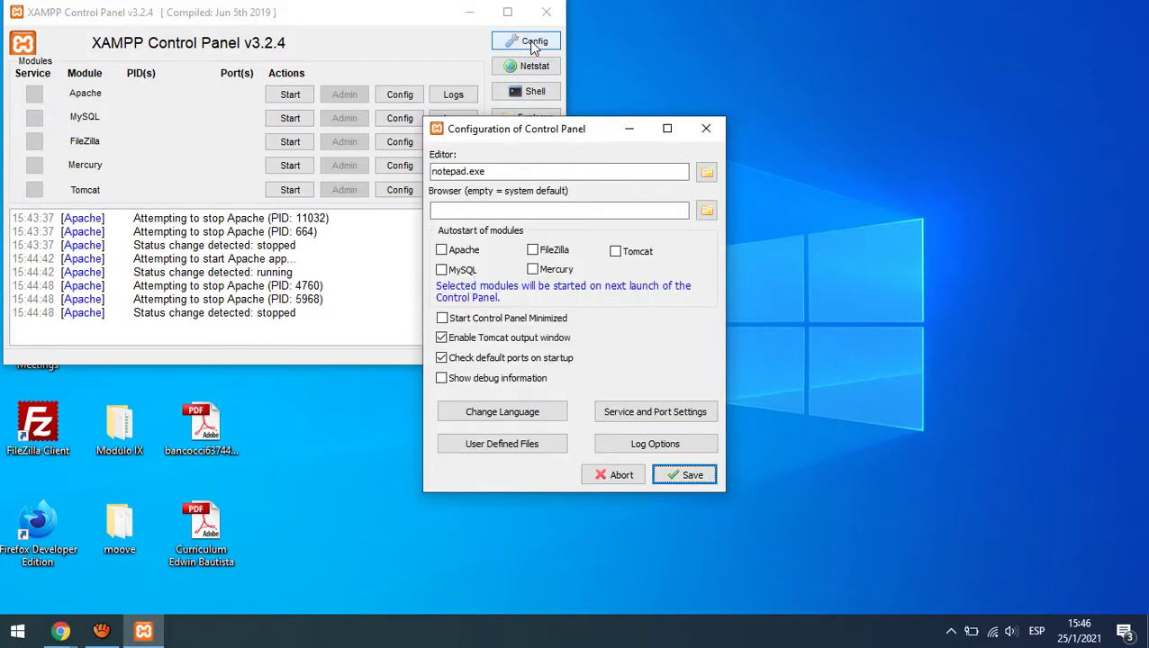
{"action": "left_click", "coordinate": [656, 415]}
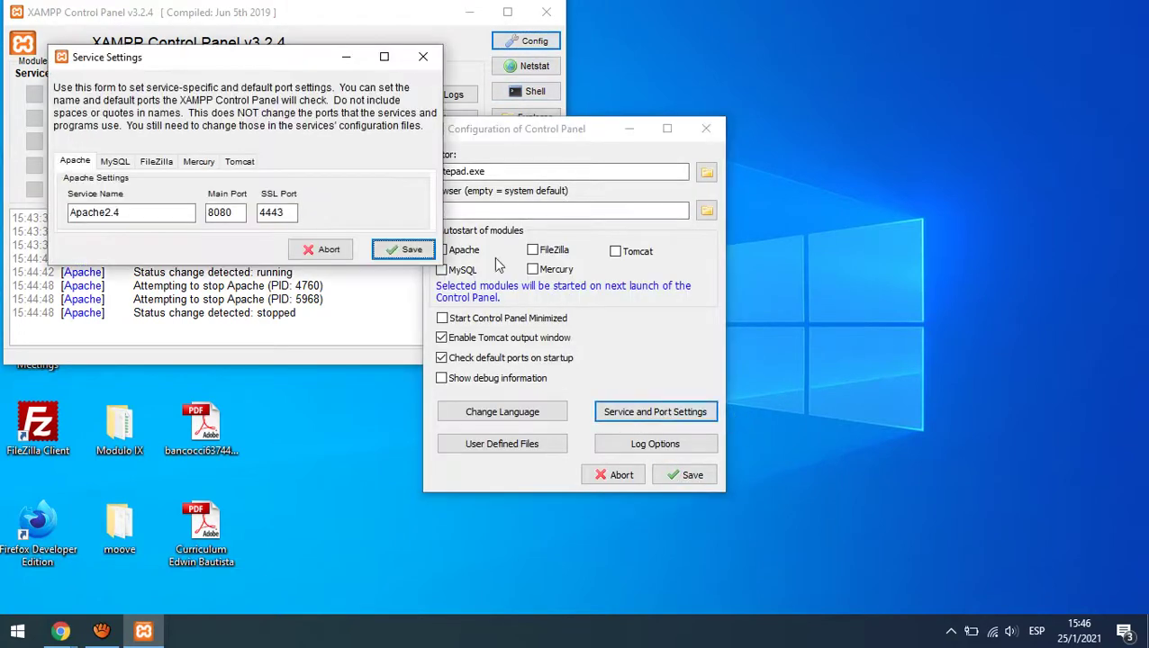
{"action": "left_click", "coordinate": [405, 251]}
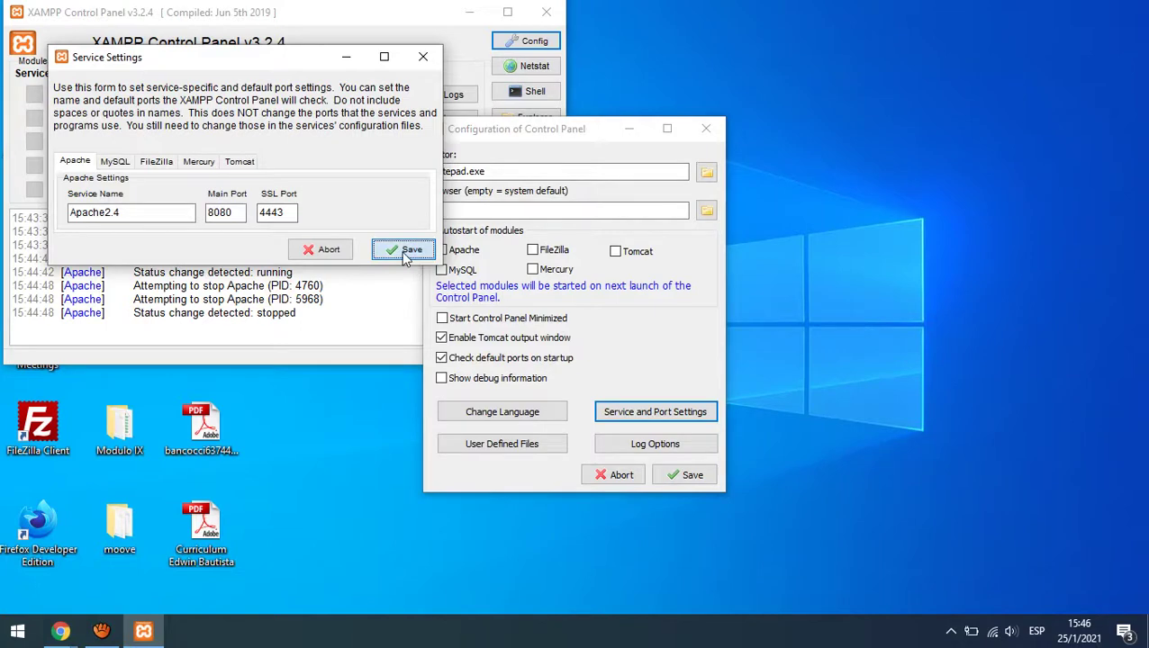
{"action": "left_click", "coordinate": [687, 343]}
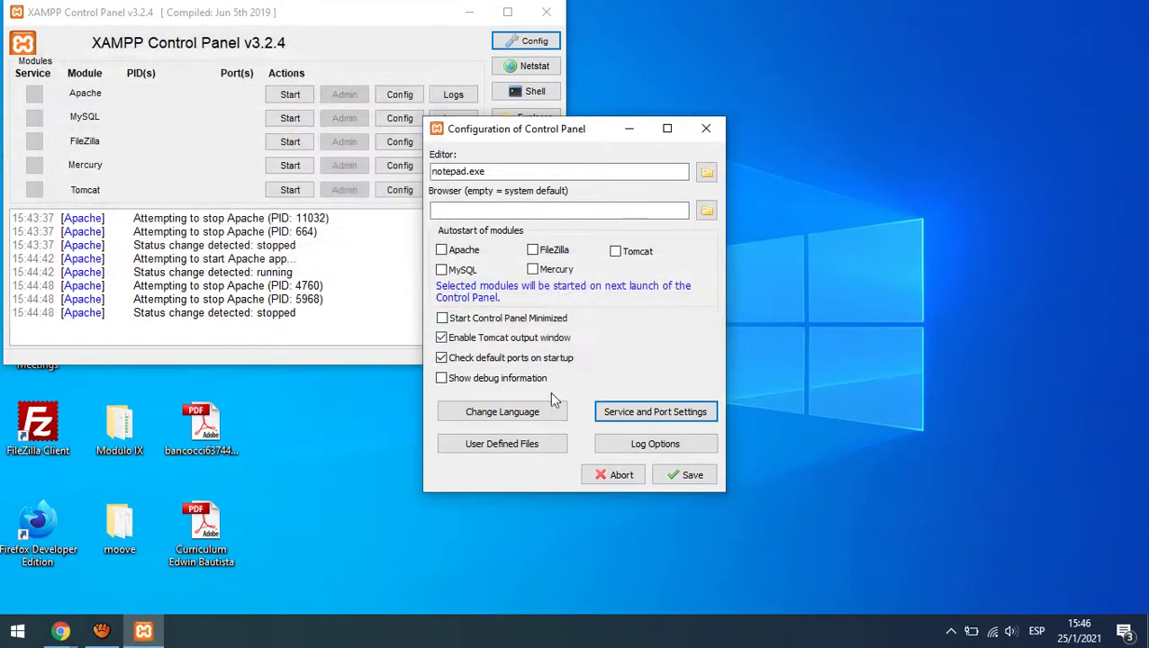
{"action": "left_click", "coordinate": [677, 476]}
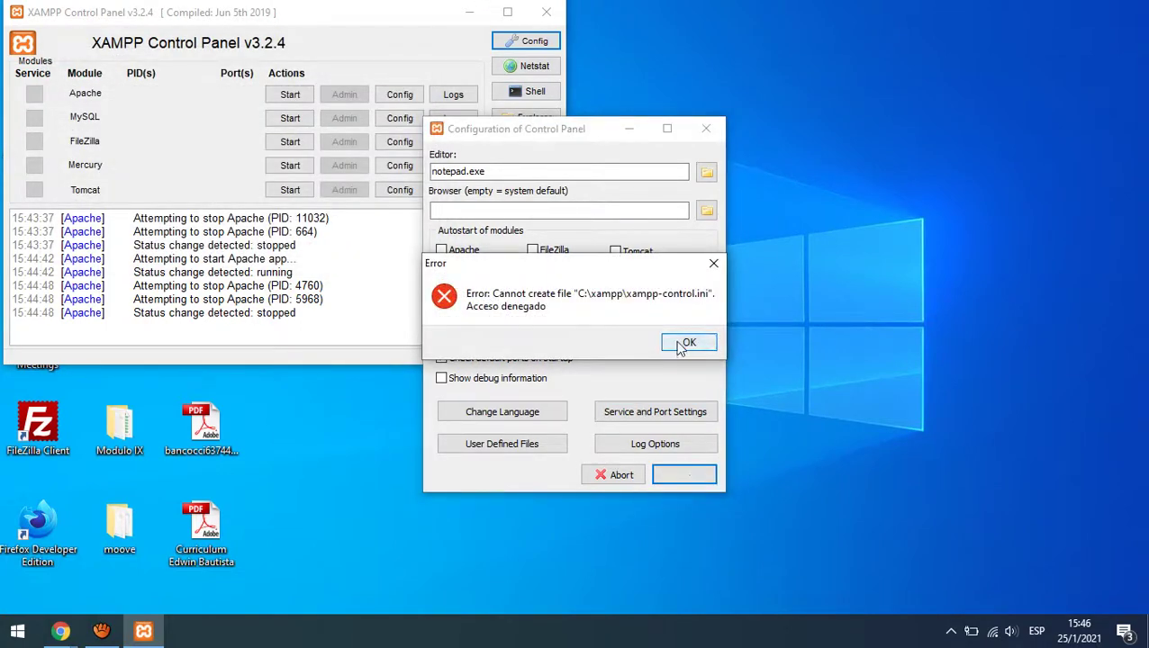
{"action": "left_click", "coordinate": [682, 345]}
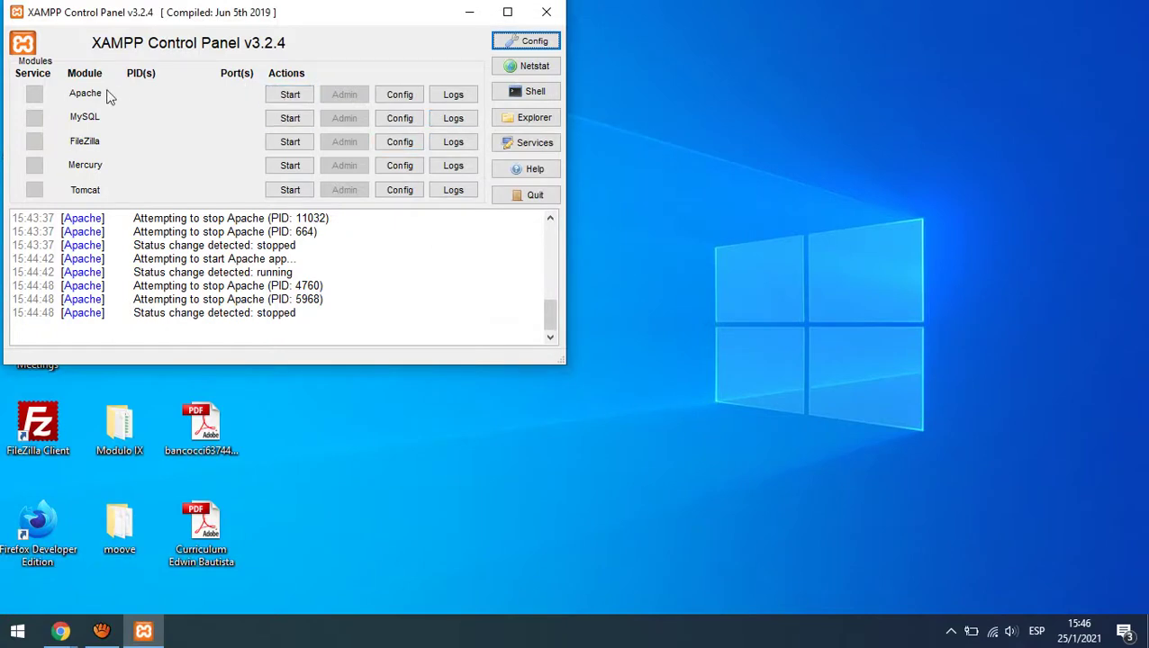
- Start the Apache and MySQL modules to test the new ports, and stop both again
{"action": "left_click", "coordinate": [275, 96]}
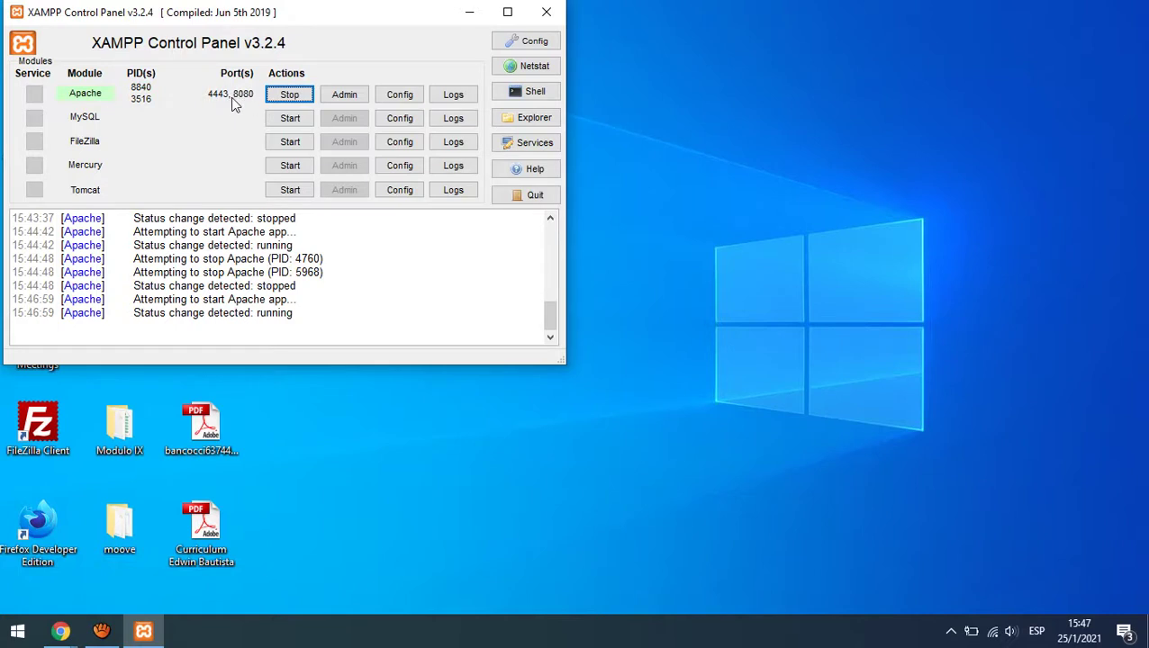
{"action": "left_click", "coordinate": [290, 118]}
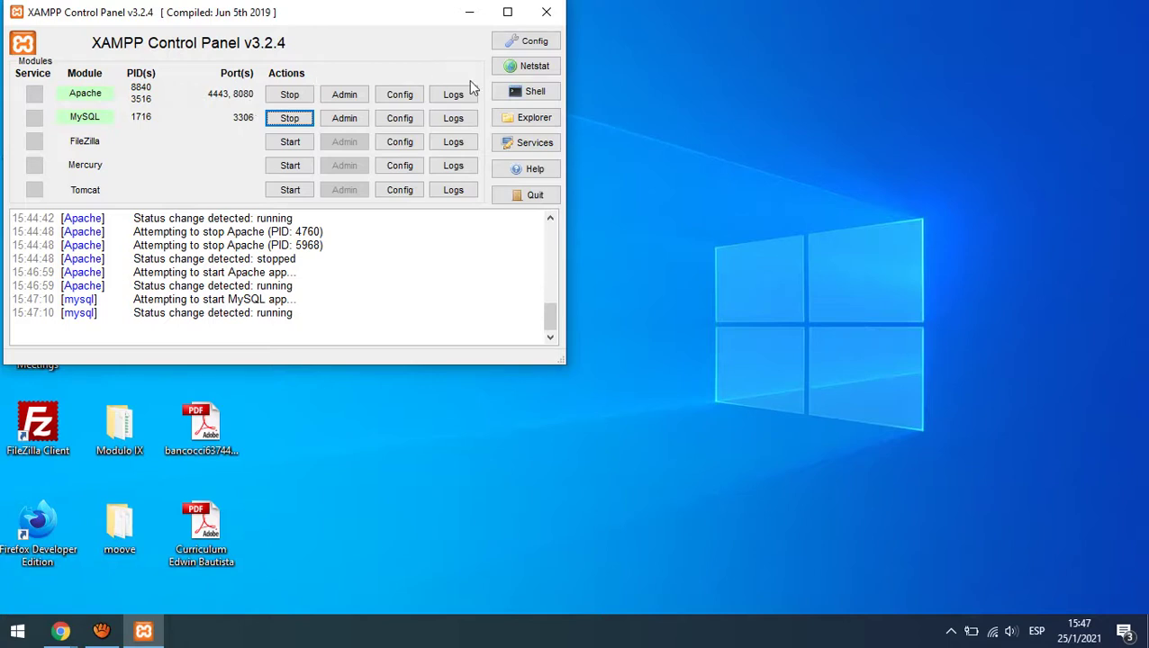
{"action": "left_click", "coordinate": [284, 118]}
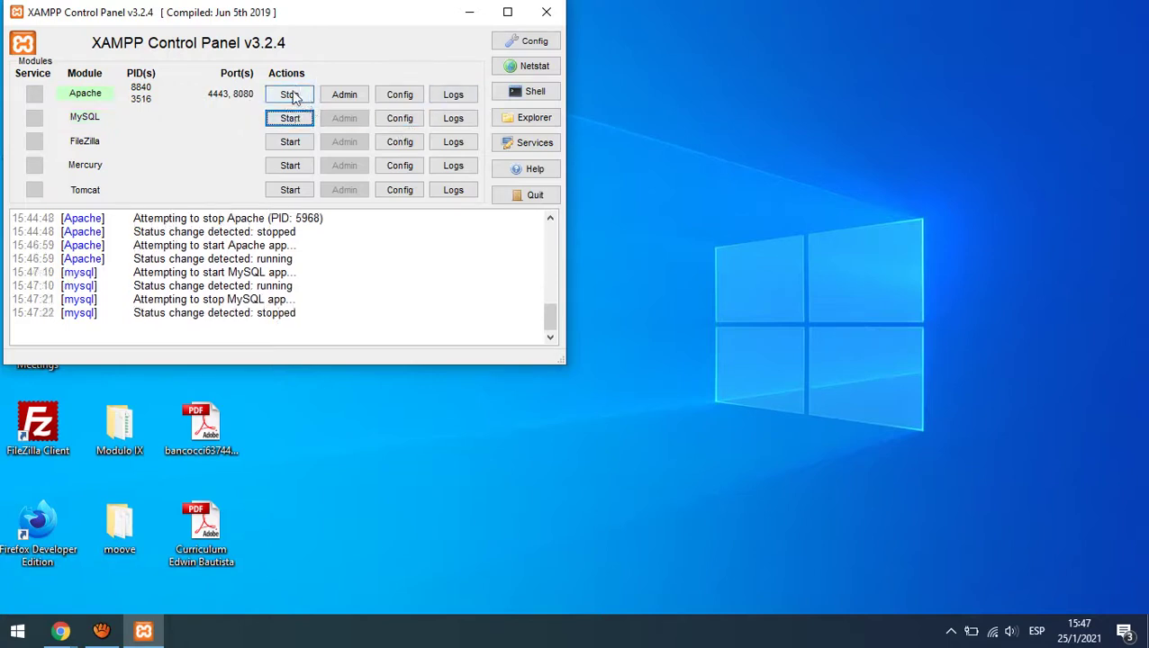
{"action": "left_click", "coordinate": [290, 94]}
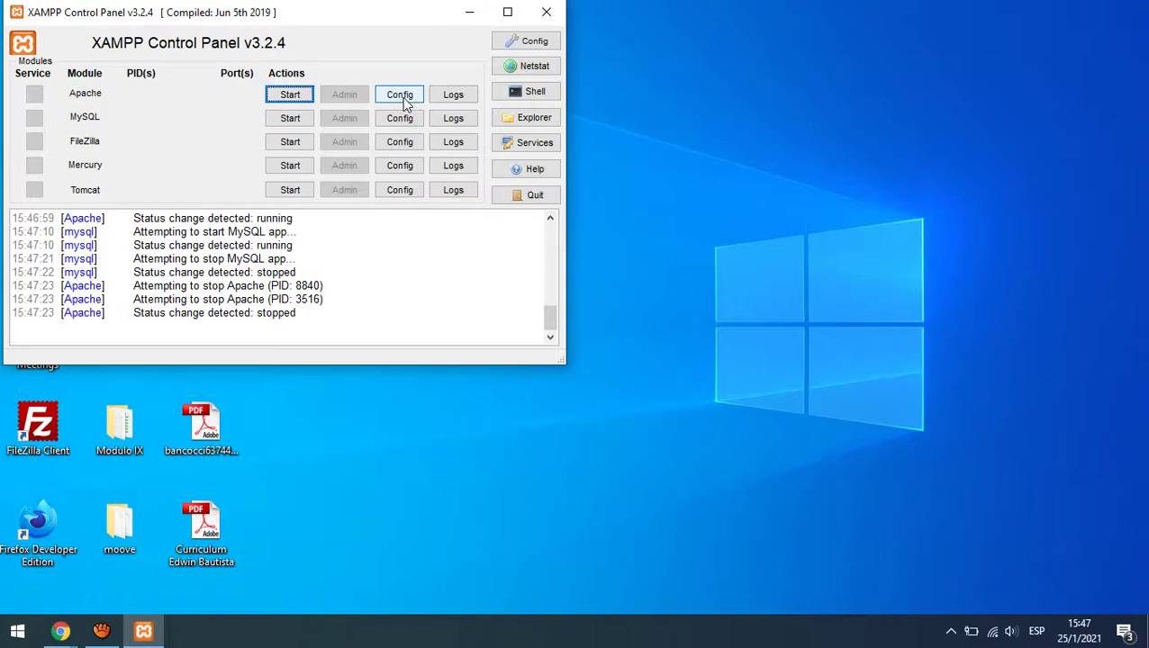
- Open Apache's httpd.conf file and search it for "80"
{"action": "left_click", "coordinate": [403, 98]}
{"action": "left_click", "coordinate": [490, 112]}
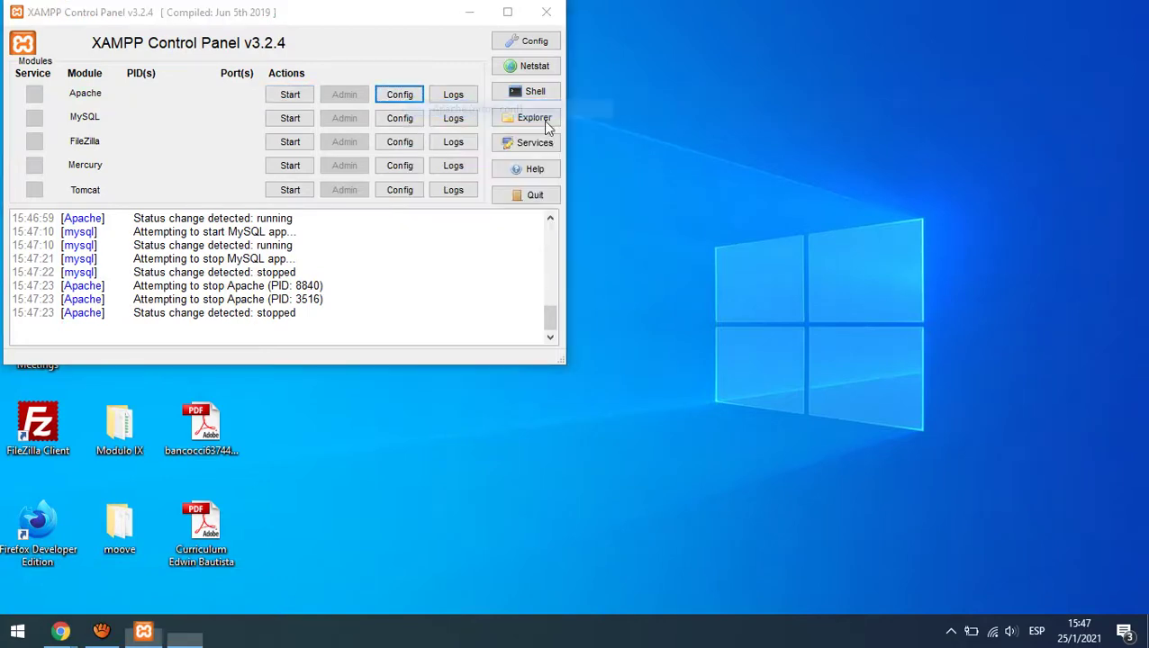
{"action": "key", "text": "ctrl+f"}
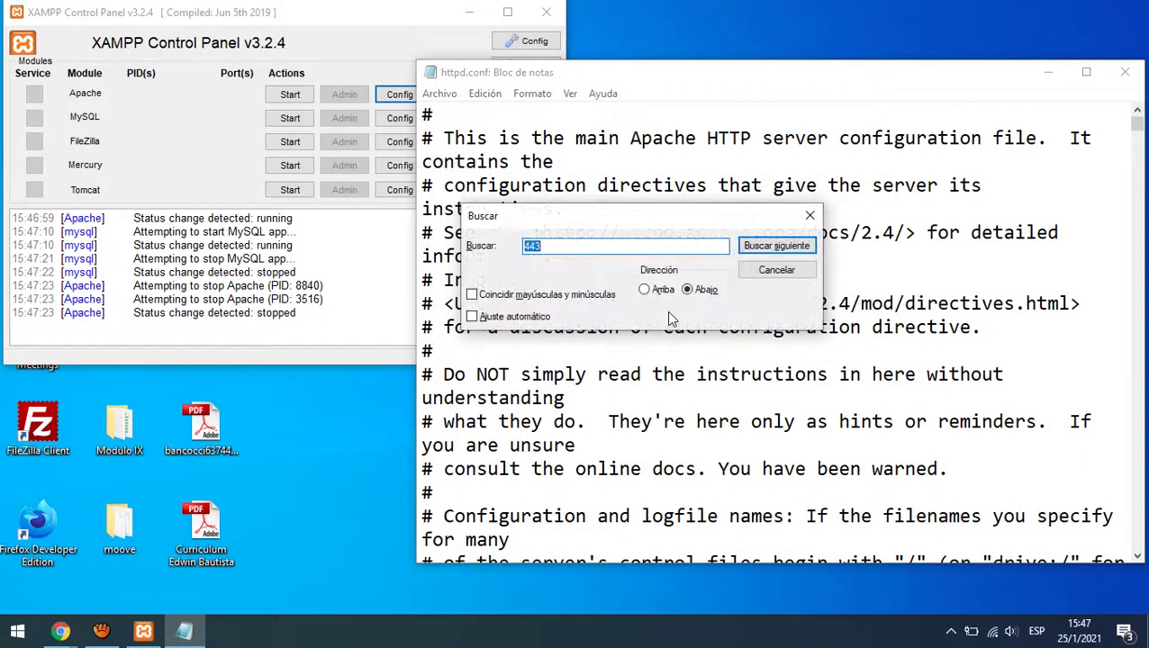
{"action": "type", "text": "80"}
{"action": "key", "text": "Return"}
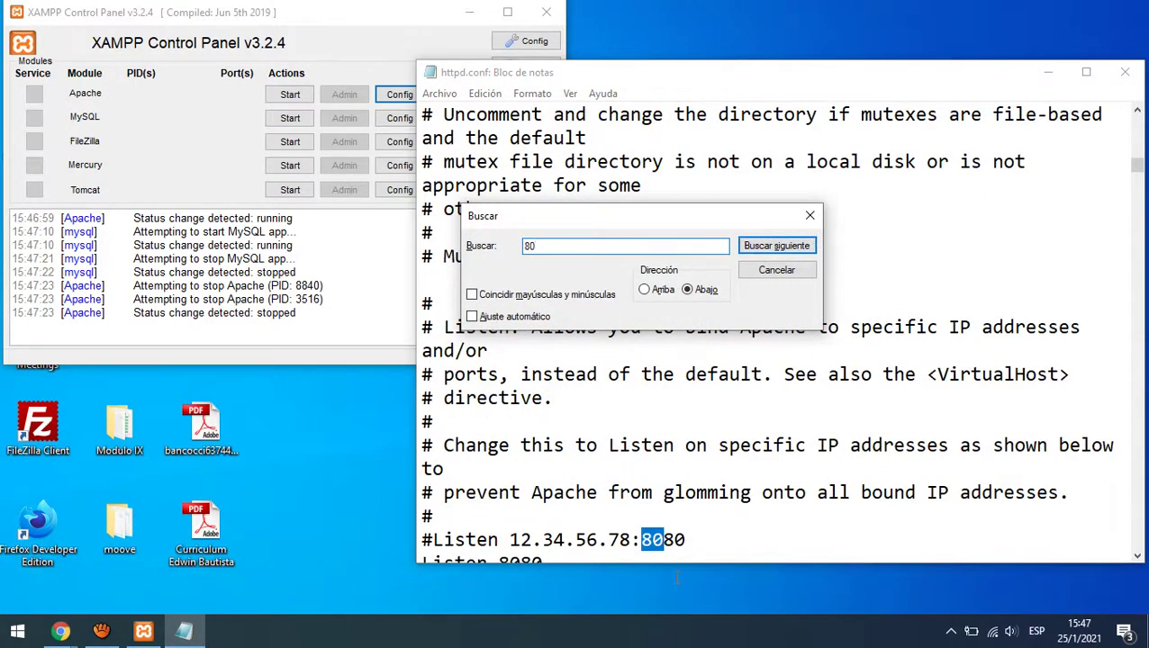
- Restore port 80 in the commented Listen 12.34.56.78 line and in the active Listen line
{"action": "left_click", "coordinate": [691, 540]}
{"action": "key", "text": "BackSpace"}
{"action": "key", "text": "BackSpace"}
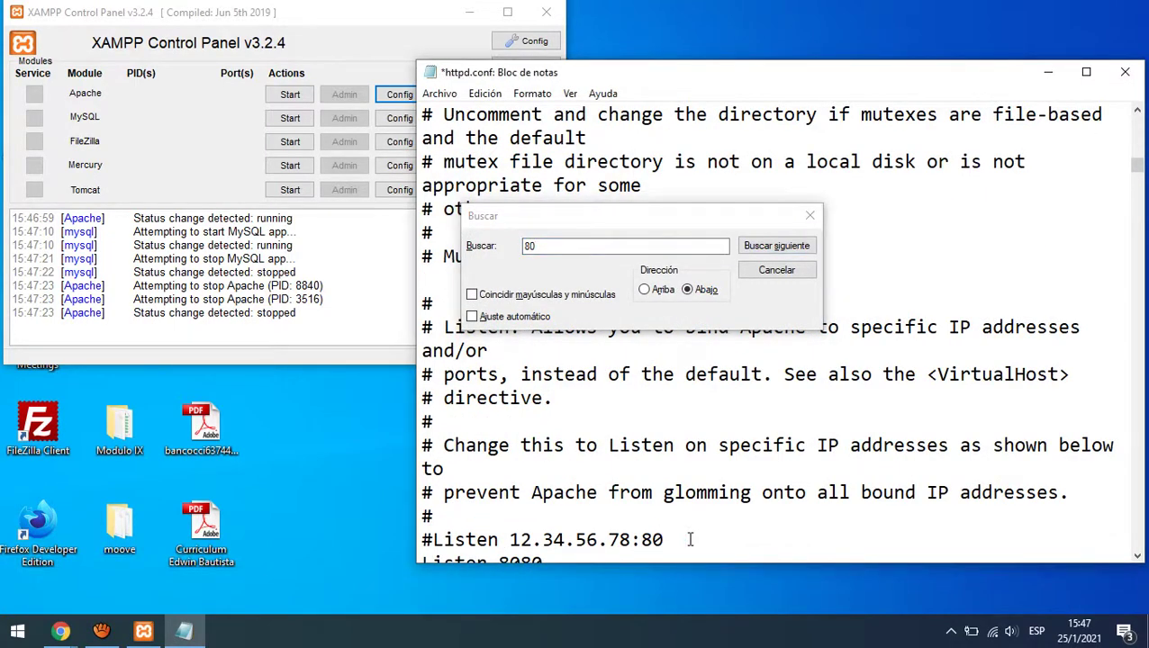
{"action": "left_click", "coordinate": [688, 225]}
{"action": "left_click", "coordinate": [776, 246]}
{"action": "left_click", "coordinate": [553, 540]}
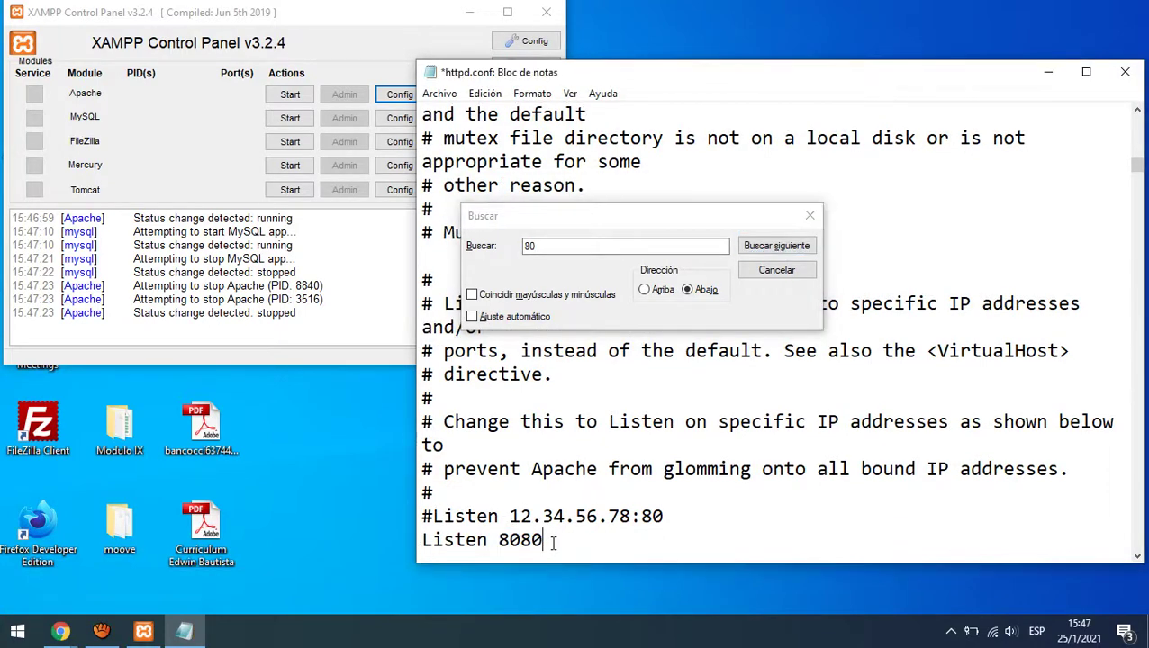
{"action": "key", "text": "BackSpace"}
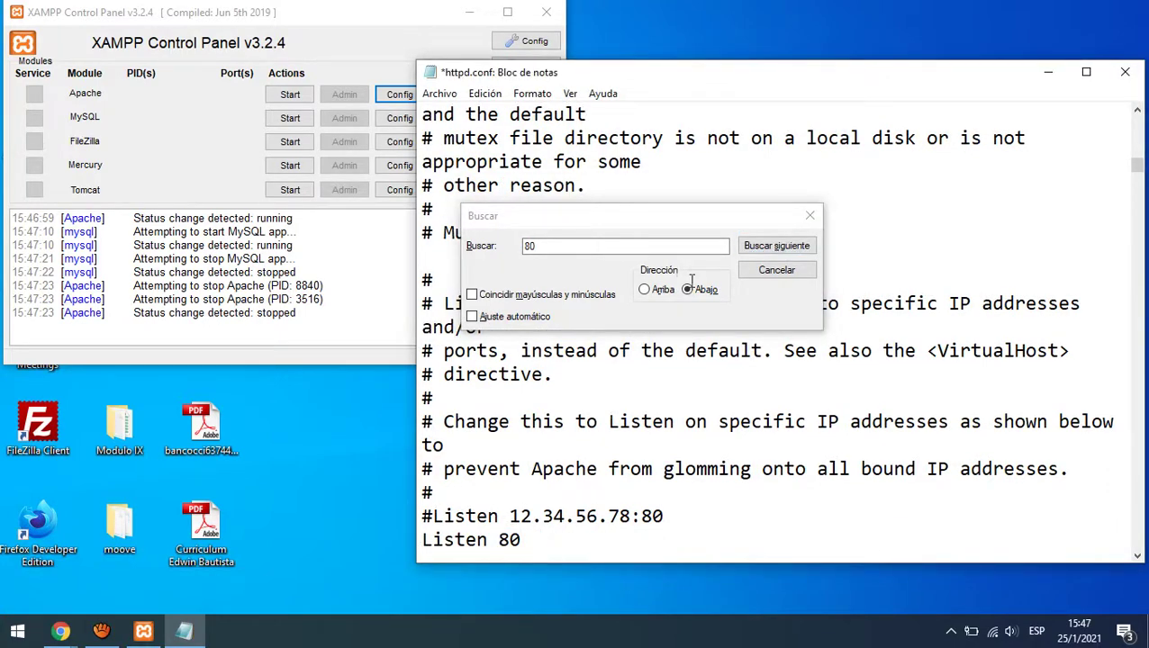
- Set ServerName back to localhost:80, and check for further occurrences of 80
{"action": "left_click", "coordinate": [776, 246]}
{"action": "left_click", "coordinate": [713, 531]}
{"action": "key", "text": "BackSpace"}
{"action": "key", "text": "BackSpace"}
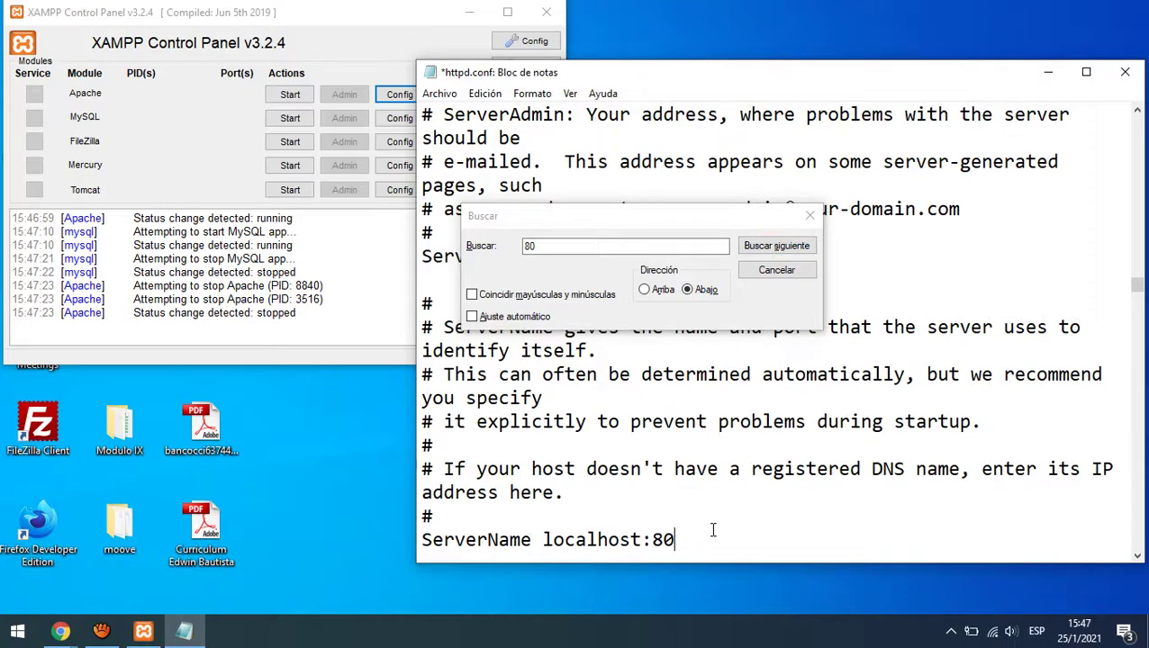
{"action": "left_click", "coordinate": [786, 249]}
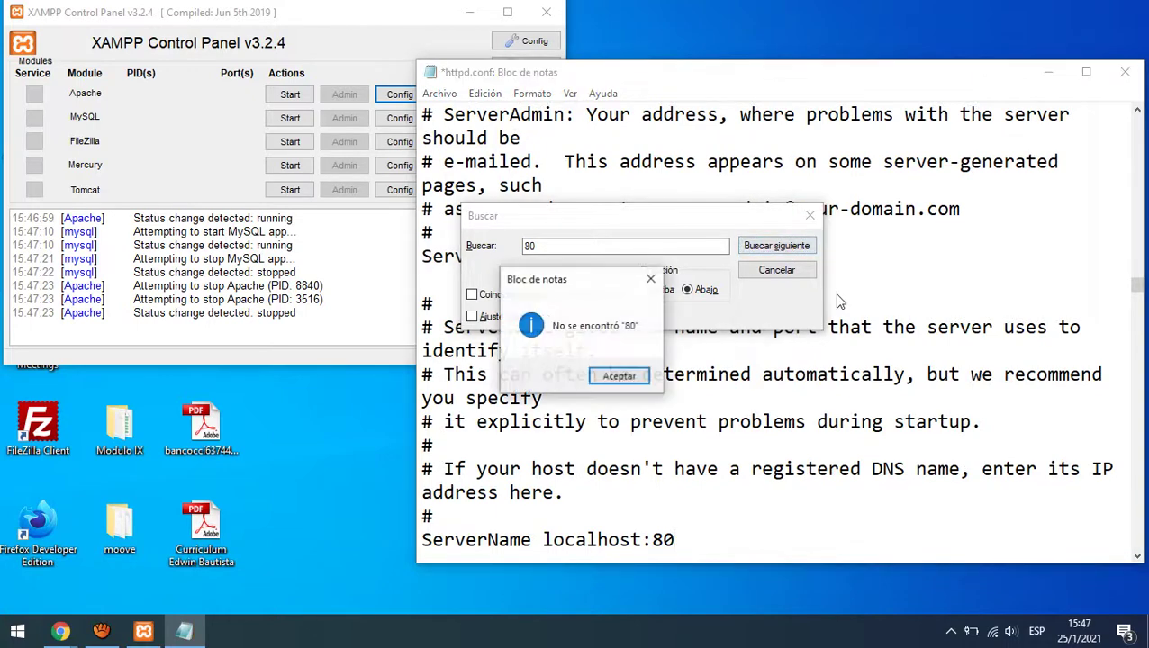
{"action": "left_click", "coordinate": [617, 376]}
{"action": "left_click", "coordinate": [810, 215]}
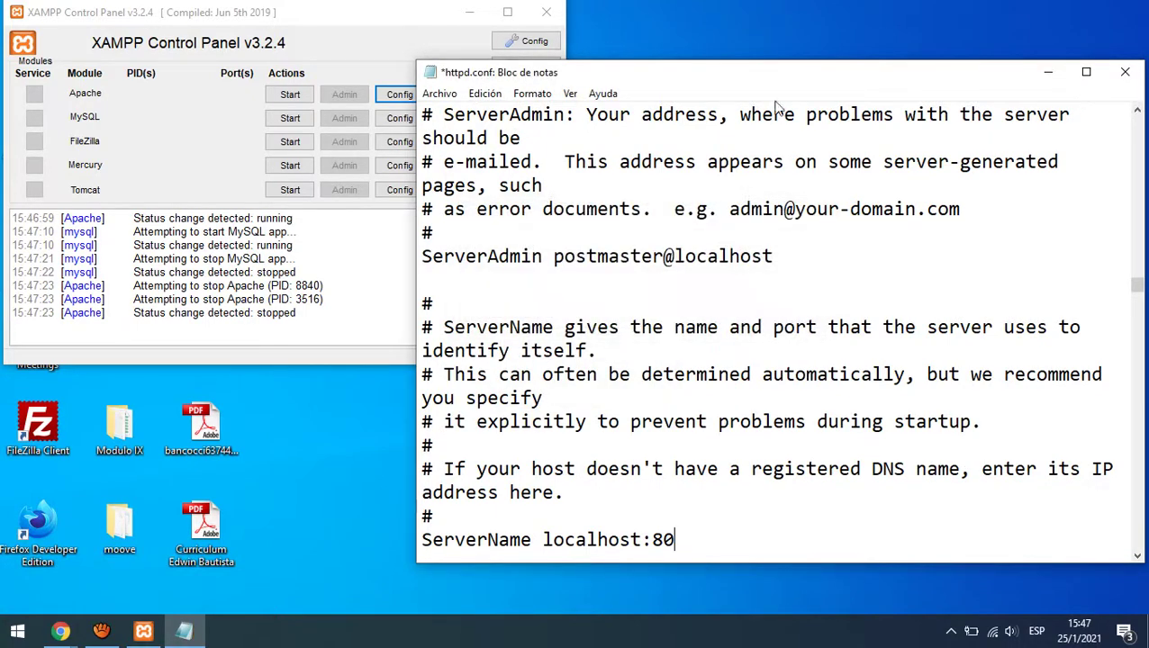
- Save httpd.conf and close it
{"action": "left_click", "coordinate": [459, 94]}
{"action": "left_click", "coordinate": [464, 170]}
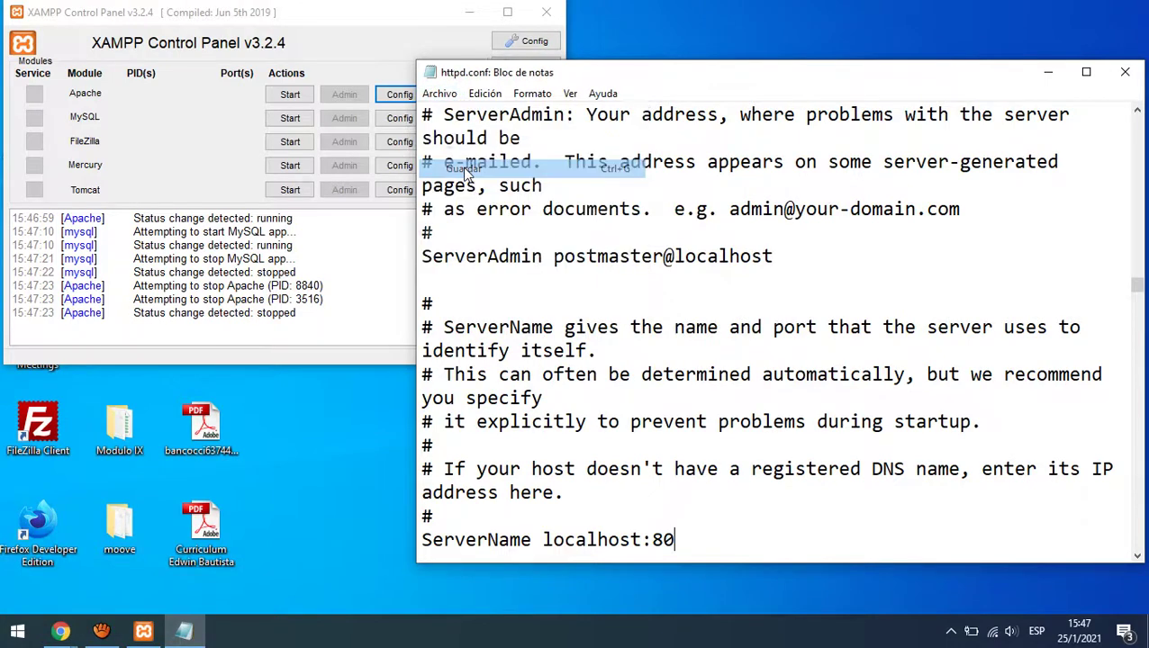
{"action": "left_click", "coordinate": [1116, 77]}
- Open Apache's httpd-ssl.conf file and search it for "4443"
{"action": "left_click", "coordinate": [398, 95]}
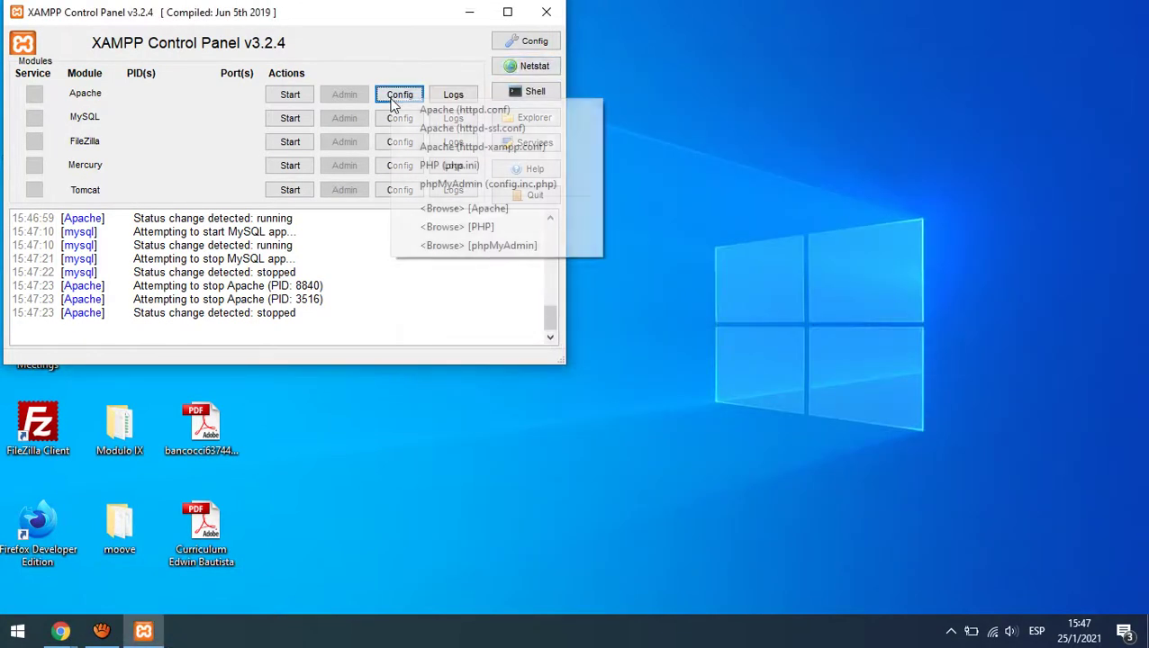
{"action": "left_click", "coordinate": [448, 136]}
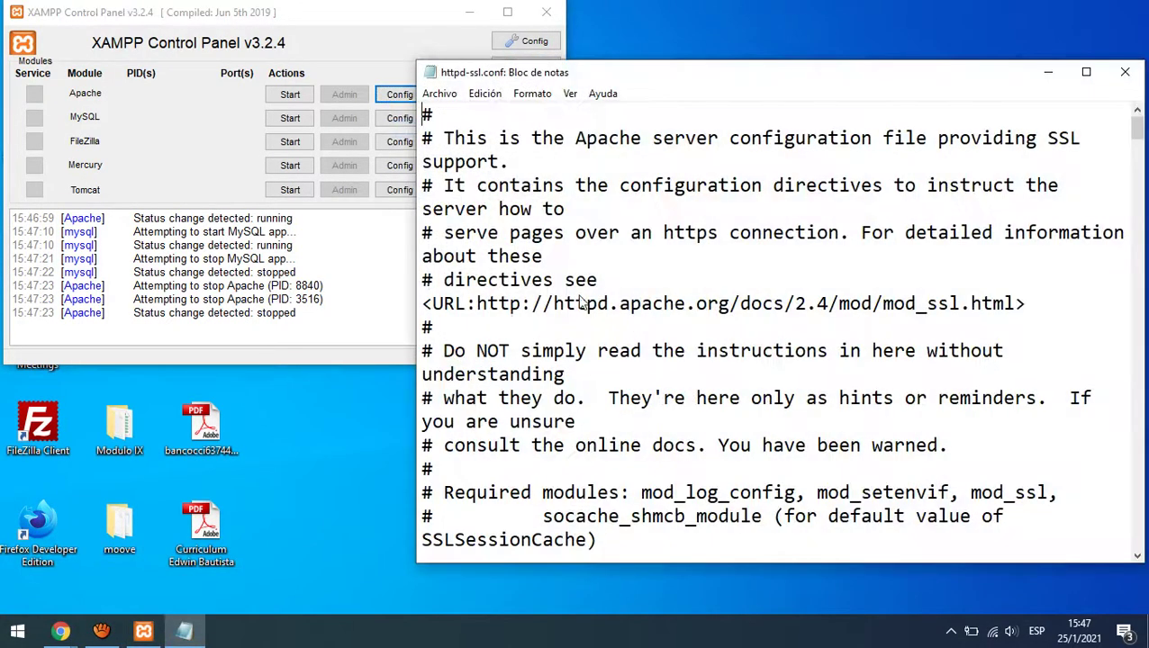
{"action": "key", "text": "ctrl+f"}
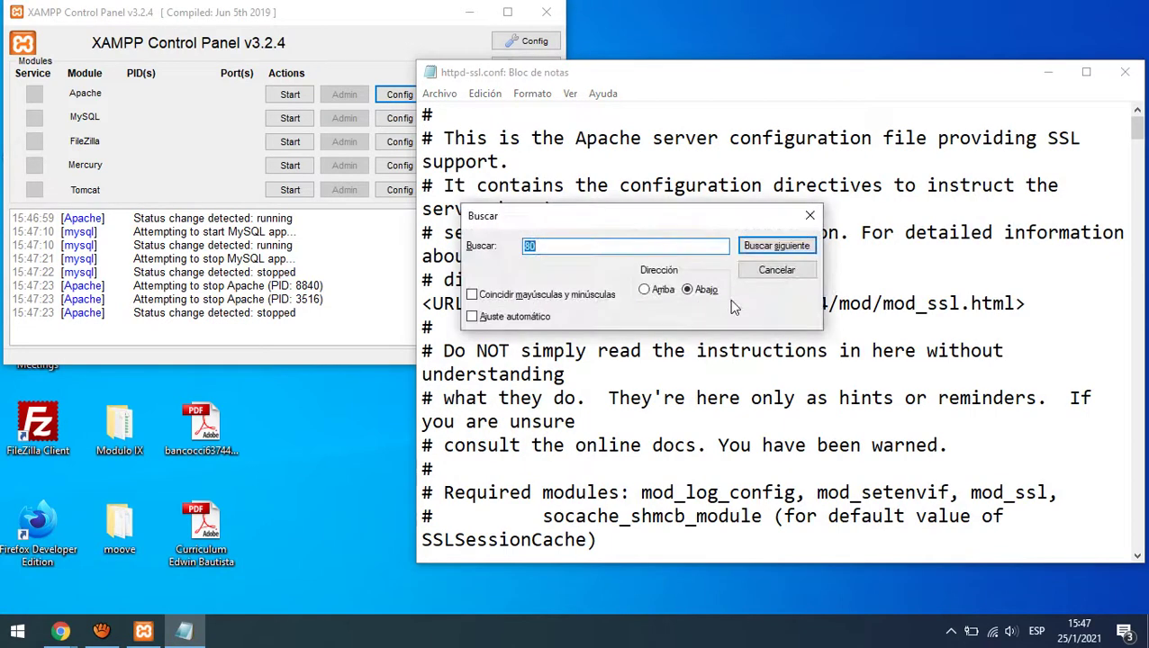
{"action": "type", "text": "4443"}
{"action": "key", "text": "Return"}
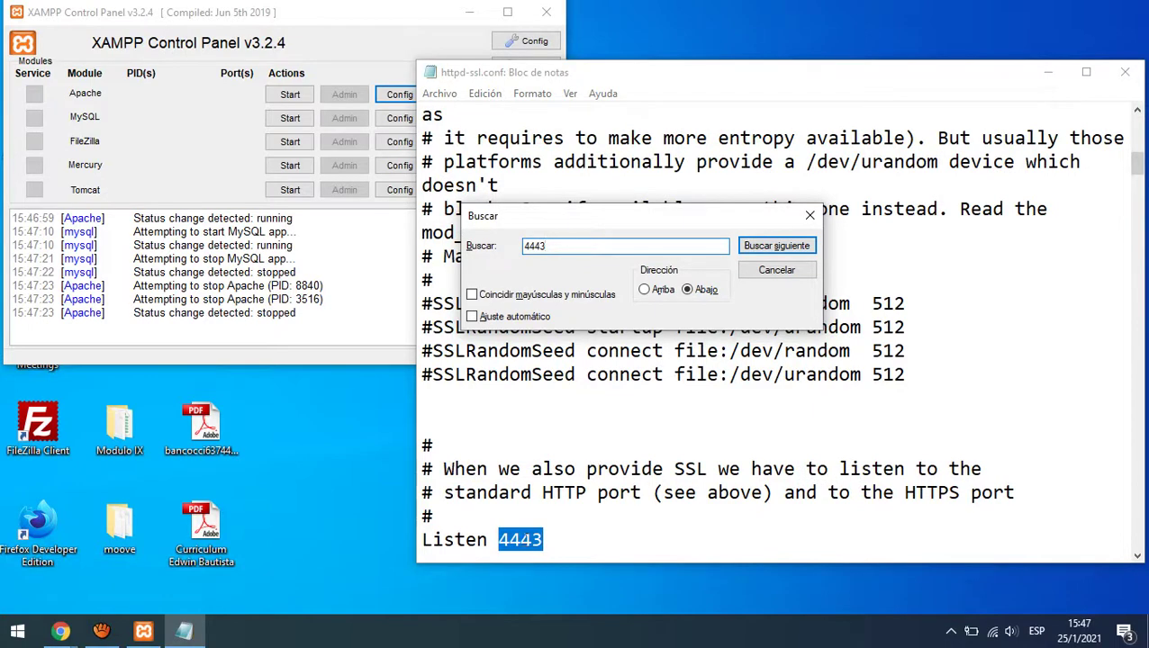
- Restore port 443 in the Listen line and in the VirtualHost _default_ line of httpd-ssl.conf
{"action": "left_click", "coordinate": [519, 539]}
{"action": "key", "text": "BackSpace"}
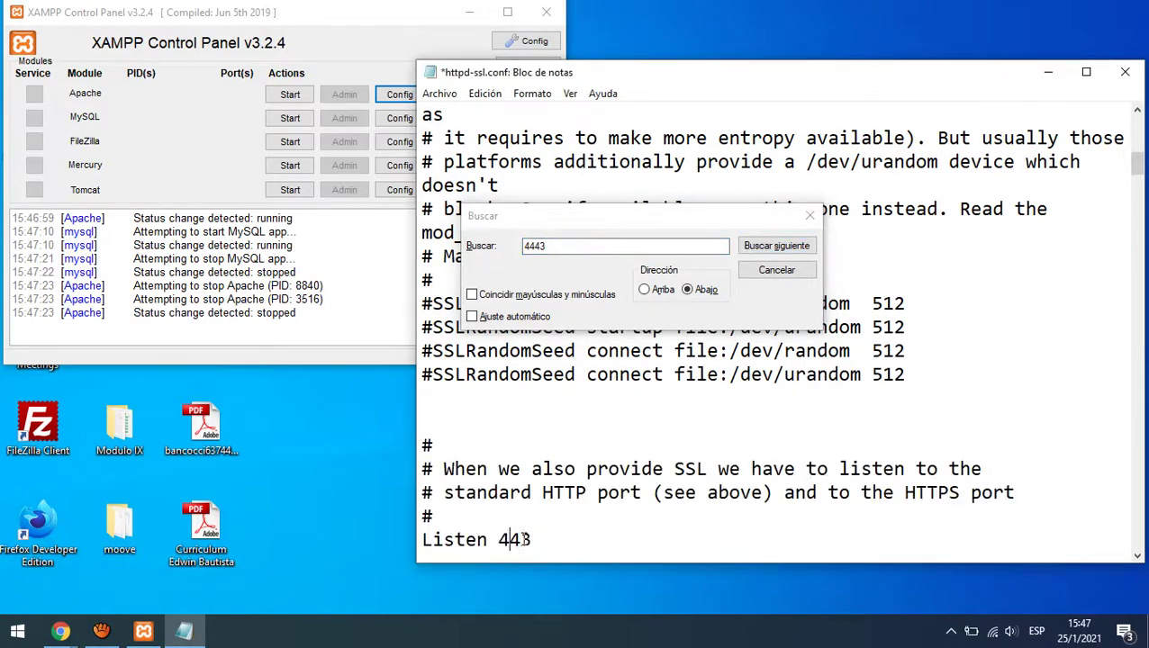
{"action": "left_click", "coordinate": [777, 246]}
{"action": "left_click", "coordinate": [684, 538]}
{"action": "key", "text": "BackSpace"}
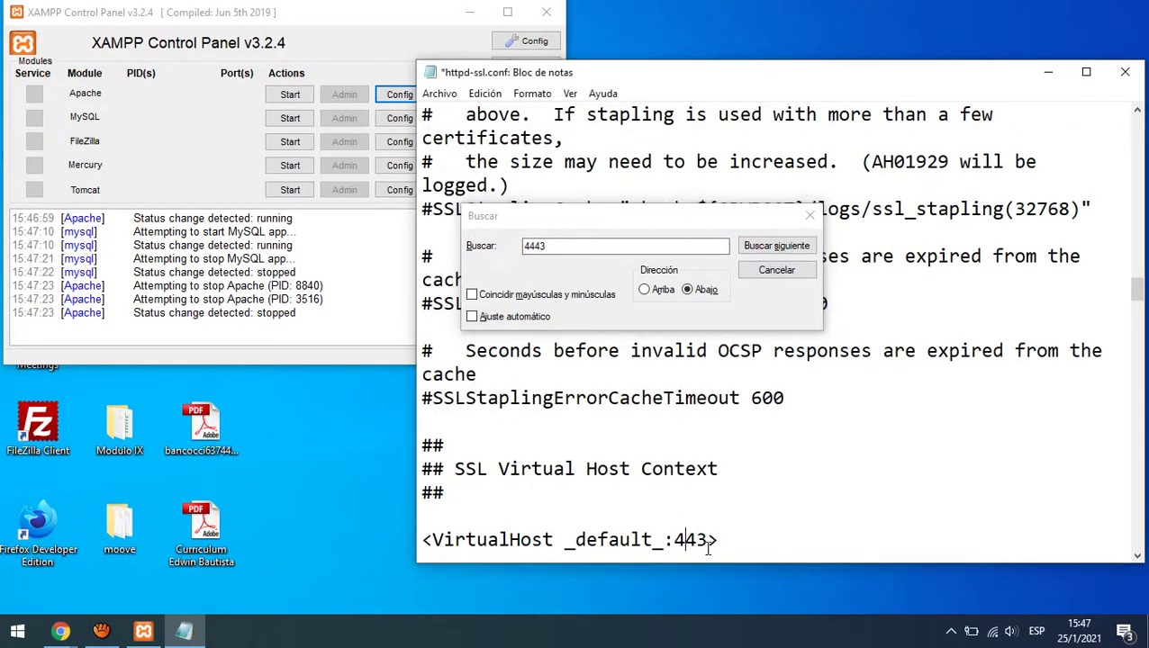
{"action": "left_click", "coordinate": [766, 252]}
{"action": "left_click", "coordinate": [728, 540]}
{"action": "key", "text": "BackSpace"}
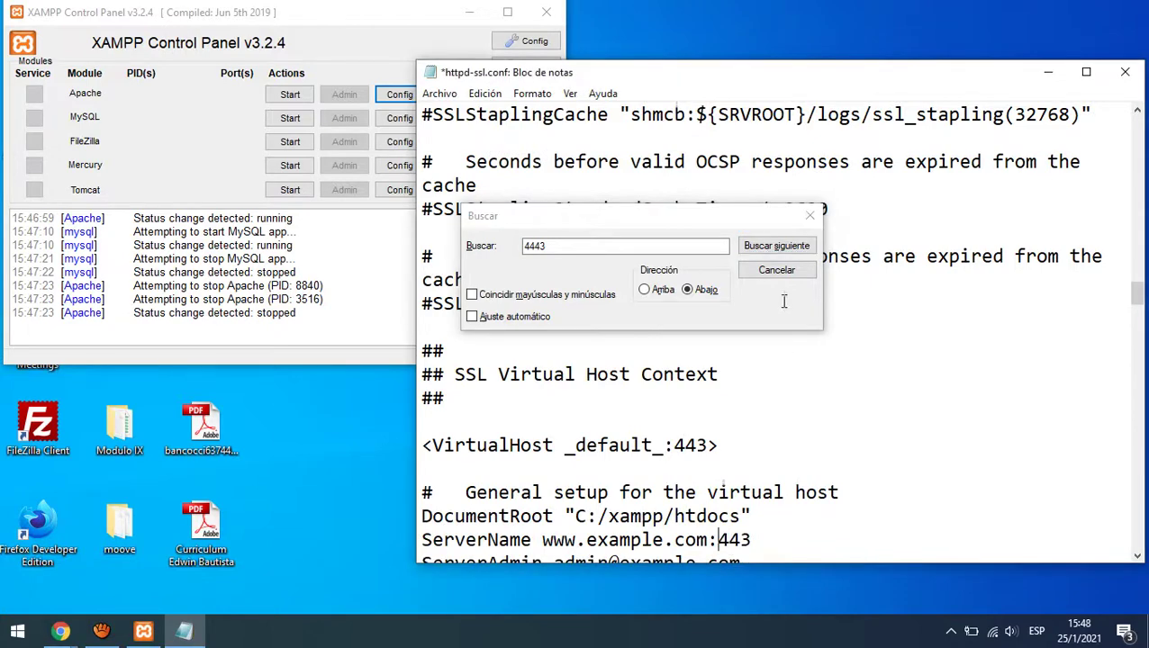
{"action": "left_click", "coordinate": [776, 246]}
{"action": "left_click", "coordinate": [635, 377]}
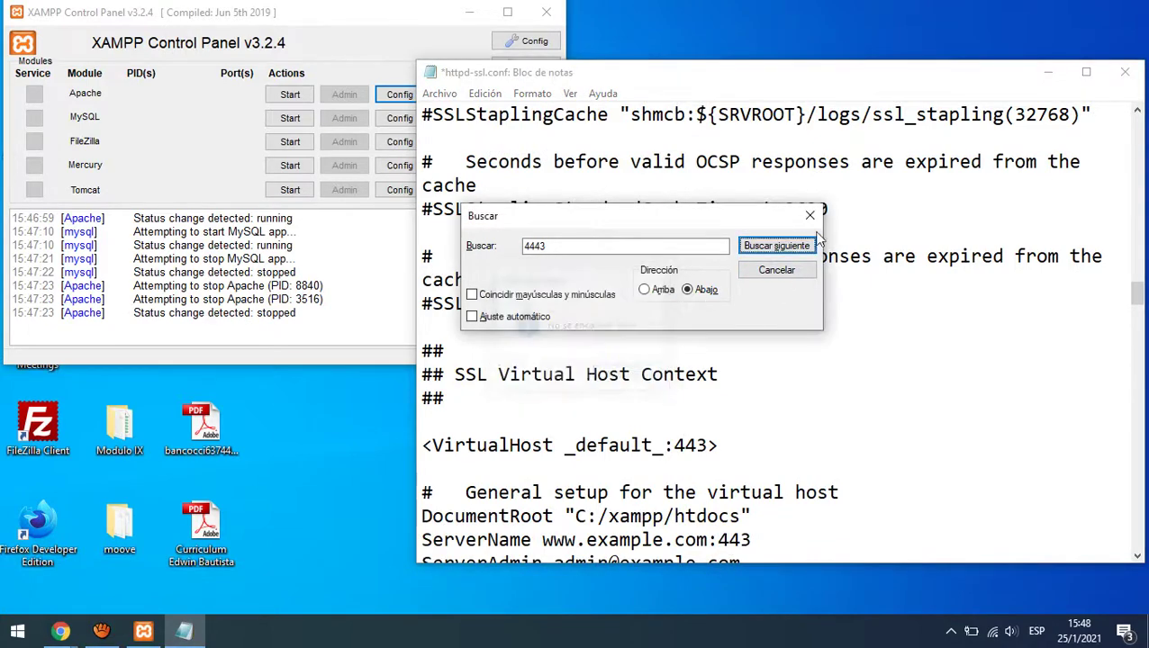
- End the search, save httpd-ssl.conf and close it
{"action": "left_click", "coordinate": [810, 215]}
{"action": "left_click", "coordinate": [440, 93]}
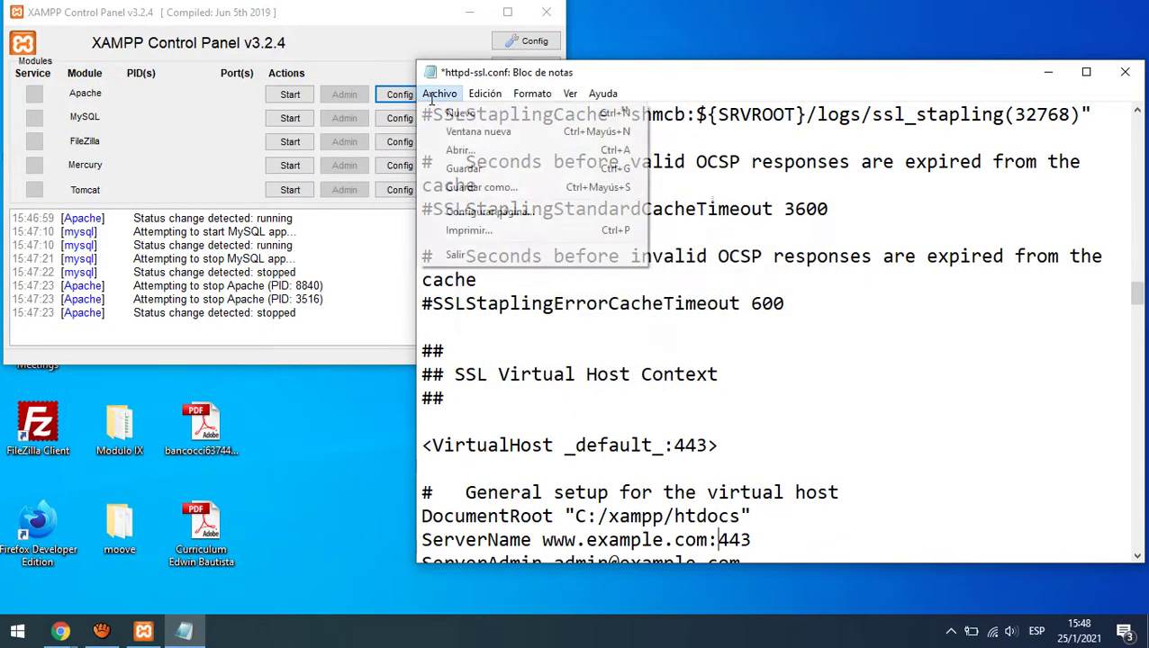
{"action": "left_click", "coordinate": [460, 172]}
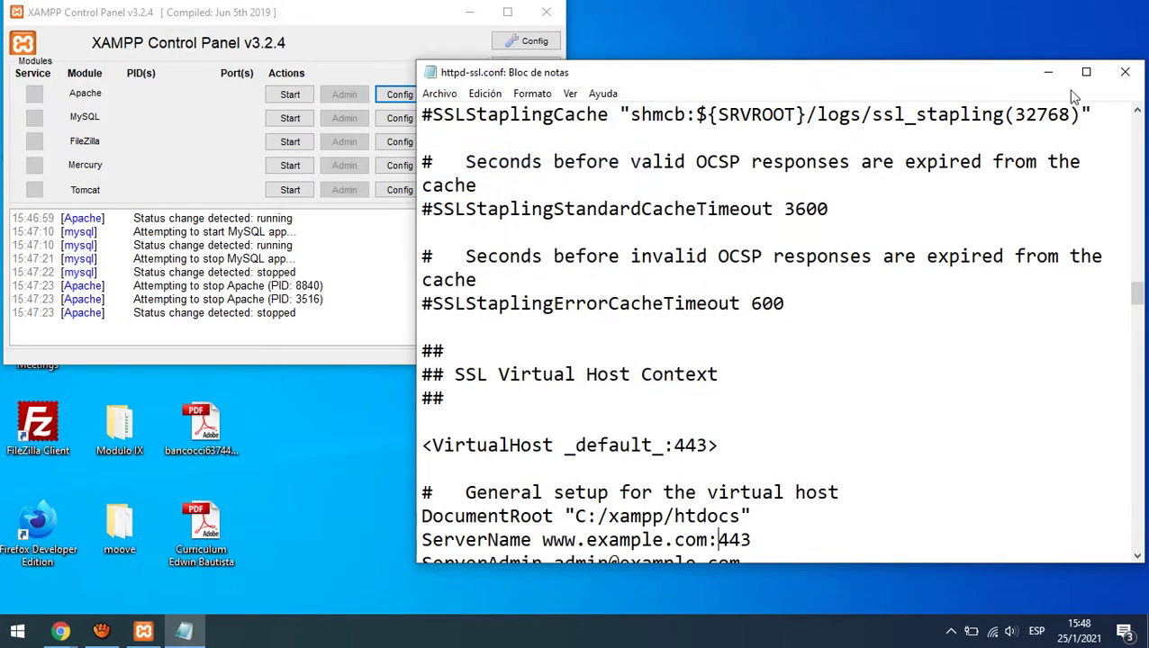
{"action": "left_click", "coordinate": [1125, 72]}
- Set Apache's main port to 80 and SSL port to 443 in the service and port settings, and save the configuration
{"action": "left_click", "coordinate": [526, 41]}
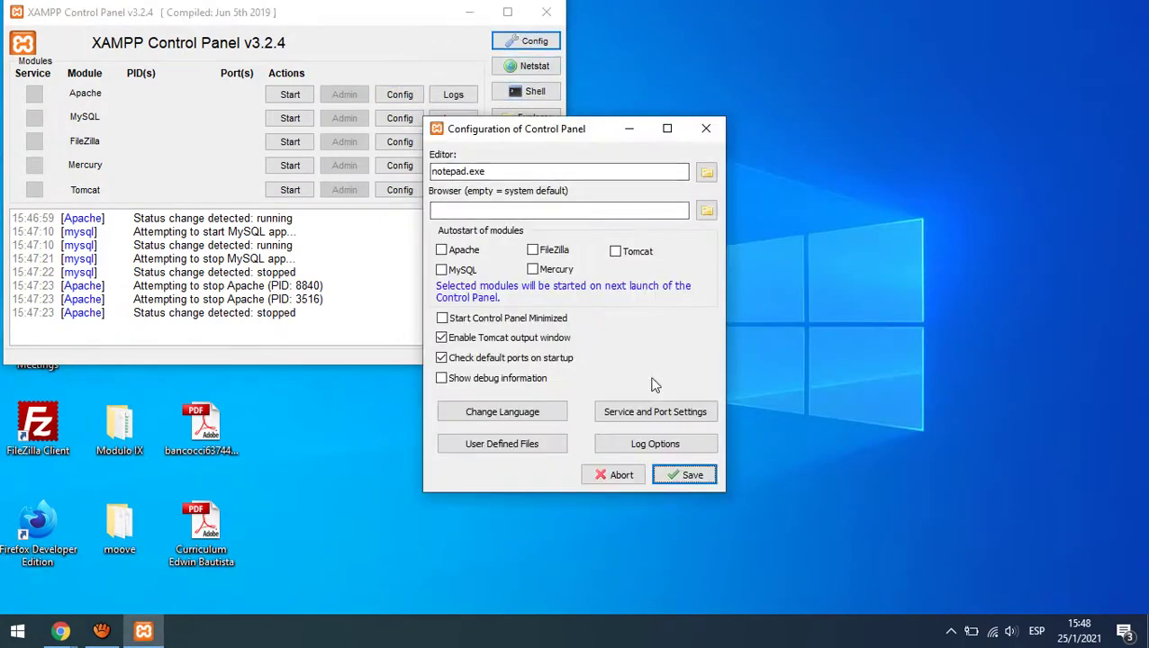
{"action": "left_click", "coordinate": [655, 411]}
{"action": "left_click", "coordinate": [230, 213]}
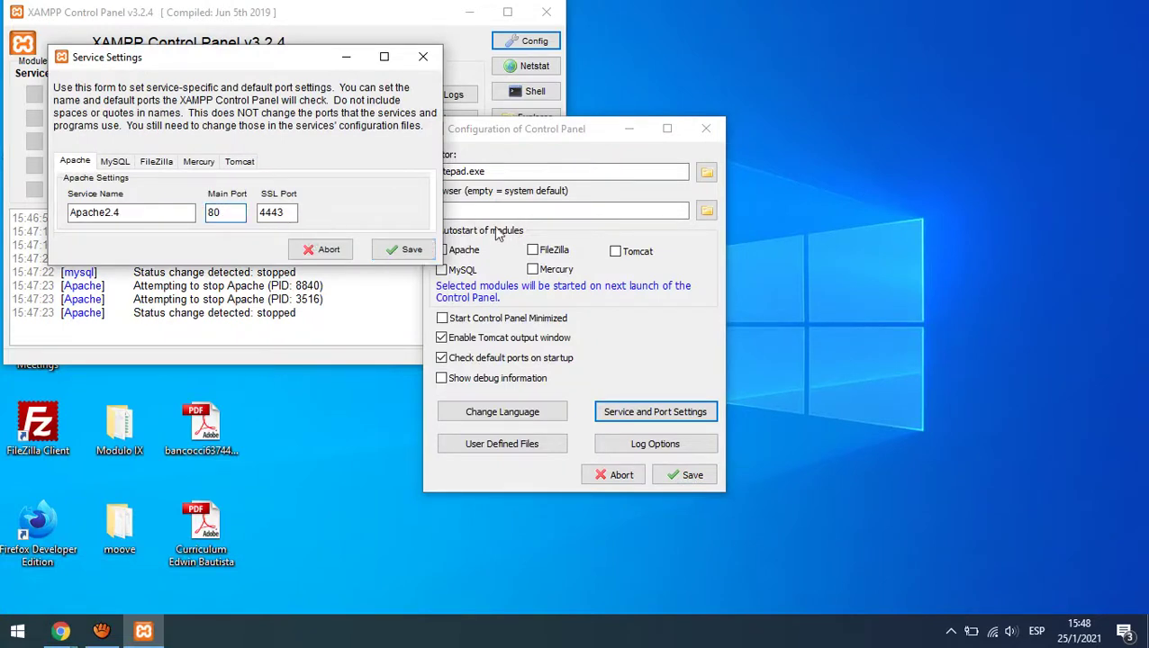
{"action": "key", "text": "Tab"}
{"action": "left_click", "coordinate": [267, 214]}
{"action": "left_click", "coordinate": [402, 249]}
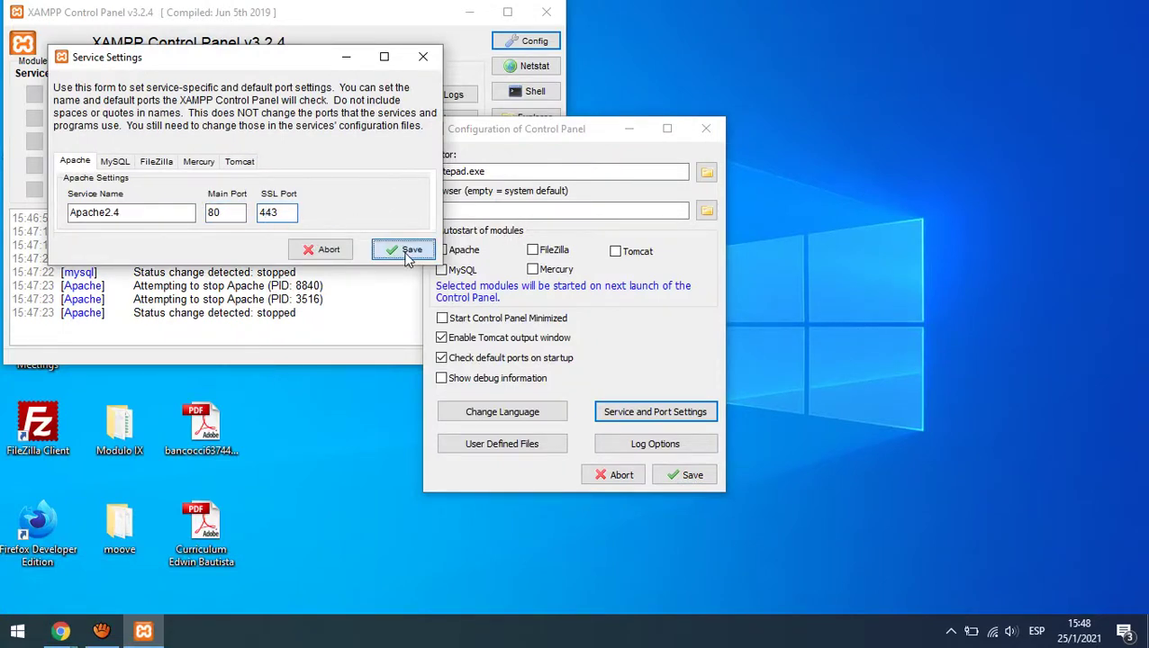
{"action": "left_click", "coordinate": [683, 341]}
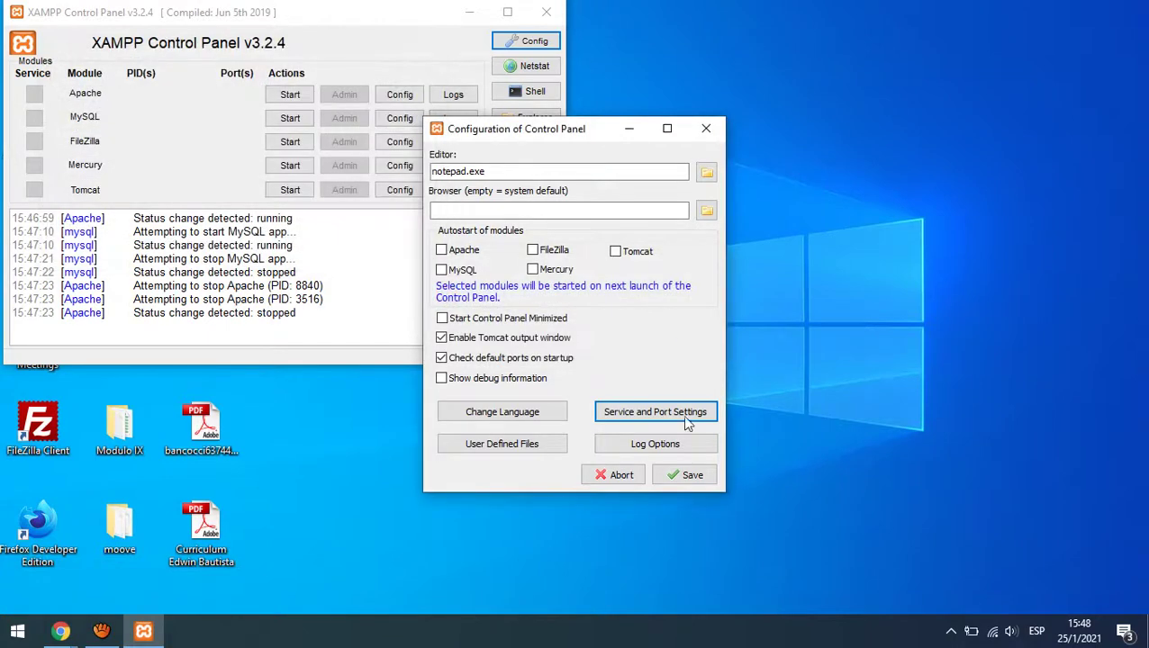
{"action": "left_click", "coordinate": [680, 477]}
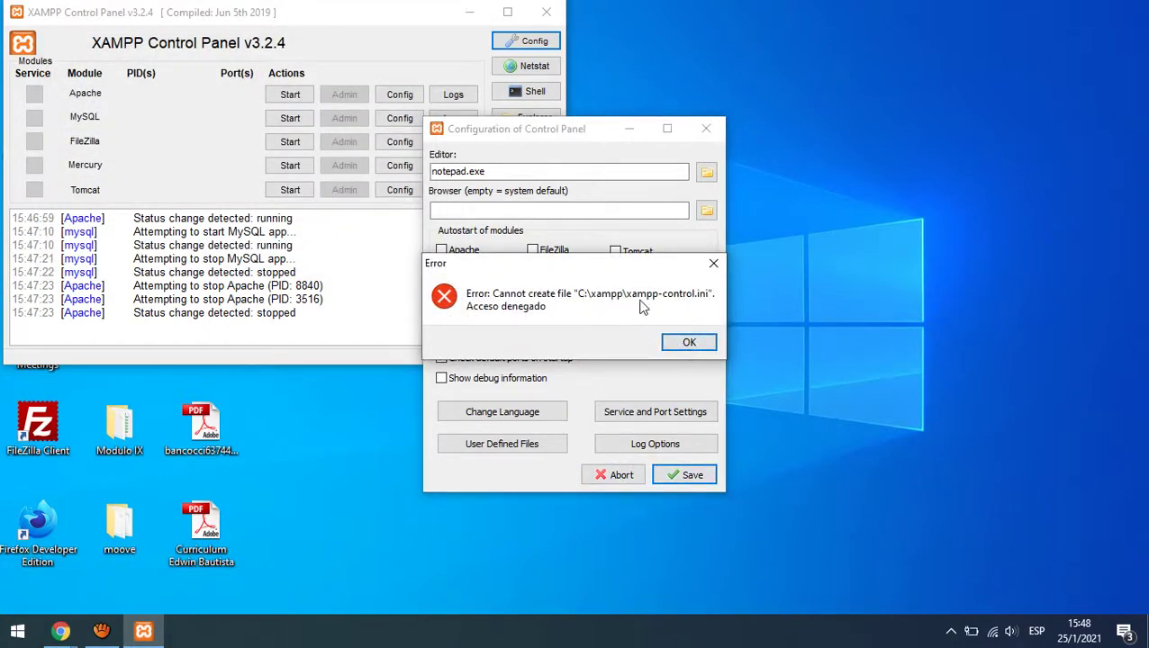
{"action": "left_click", "coordinate": [690, 343]}
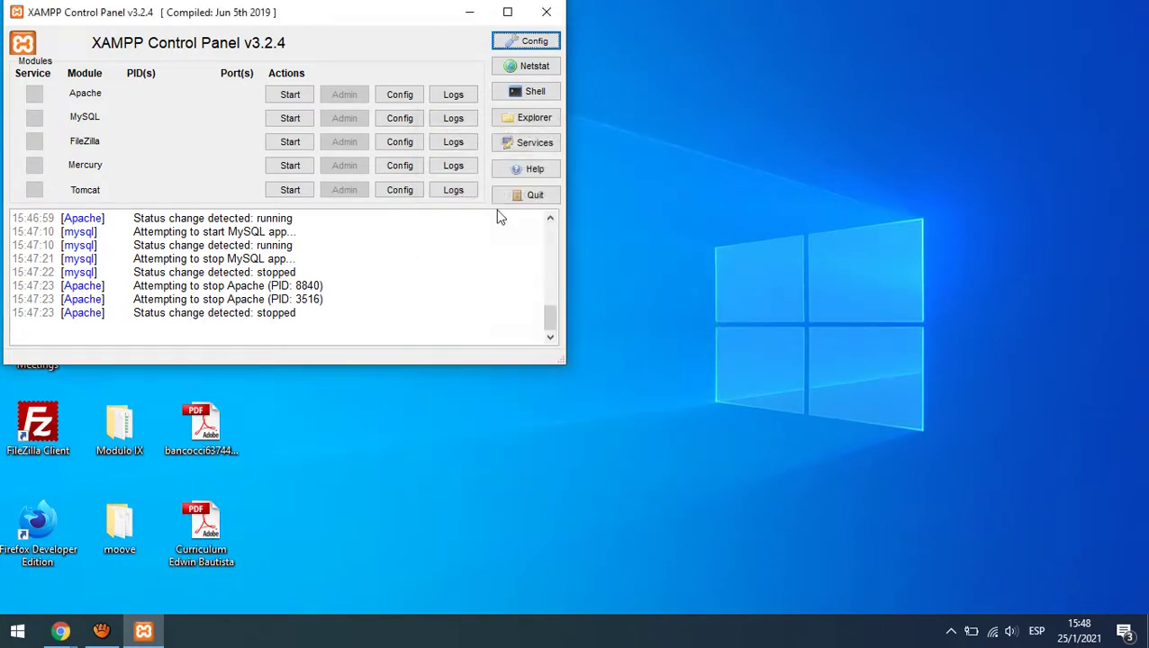
- Start the Apache and MySQL modules, and close the XAMPP Control Panel window
{"action": "left_click", "coordinate": [290, 97]}
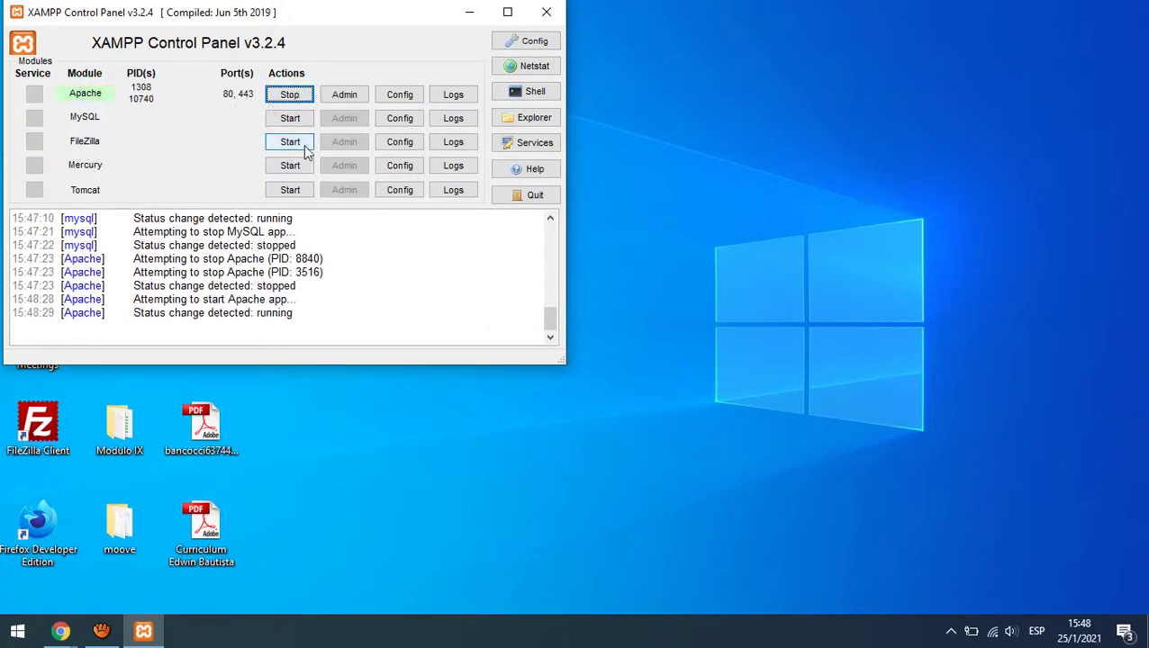
{"action": "left_click", "coordinate": [290, 118]}
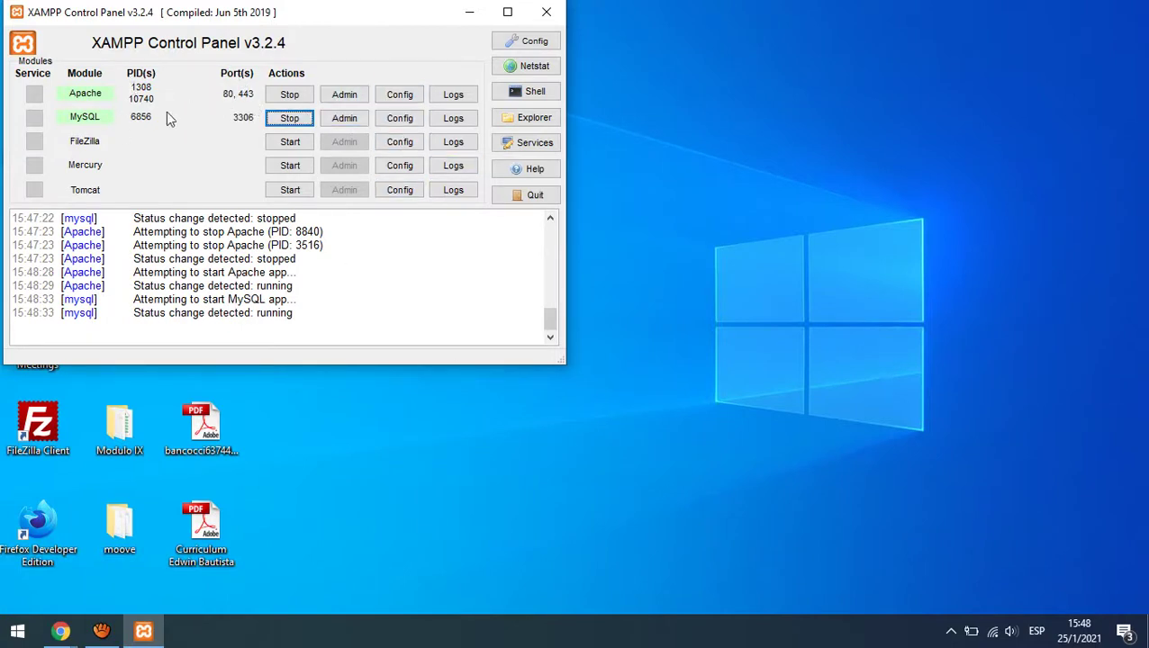
{"action": "left_click", "coordinate": [546, 11]}
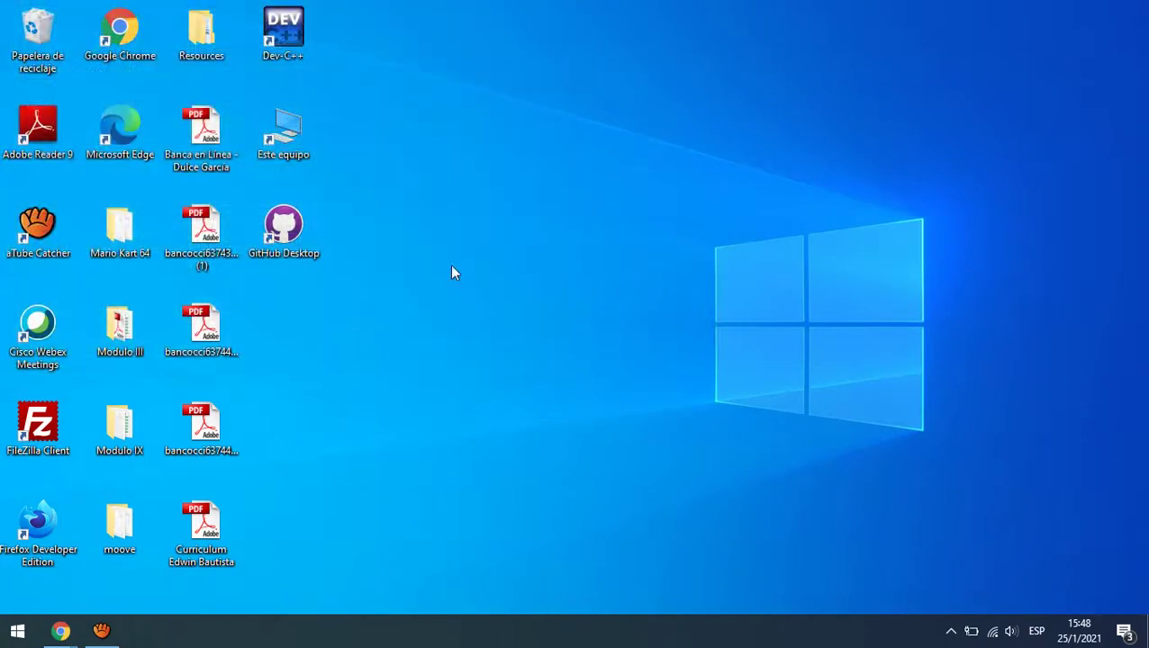
- Switch to Chrome, reopen the XAMPP Control Panel to check the running modules and their ports, and close it again
{"action": "left_click", "coordinate": [950, 630]}
{"action": "mouse_move", "coordinate": [59, 631]}
{"action": "left_click", "coordinate": [219, 587]}
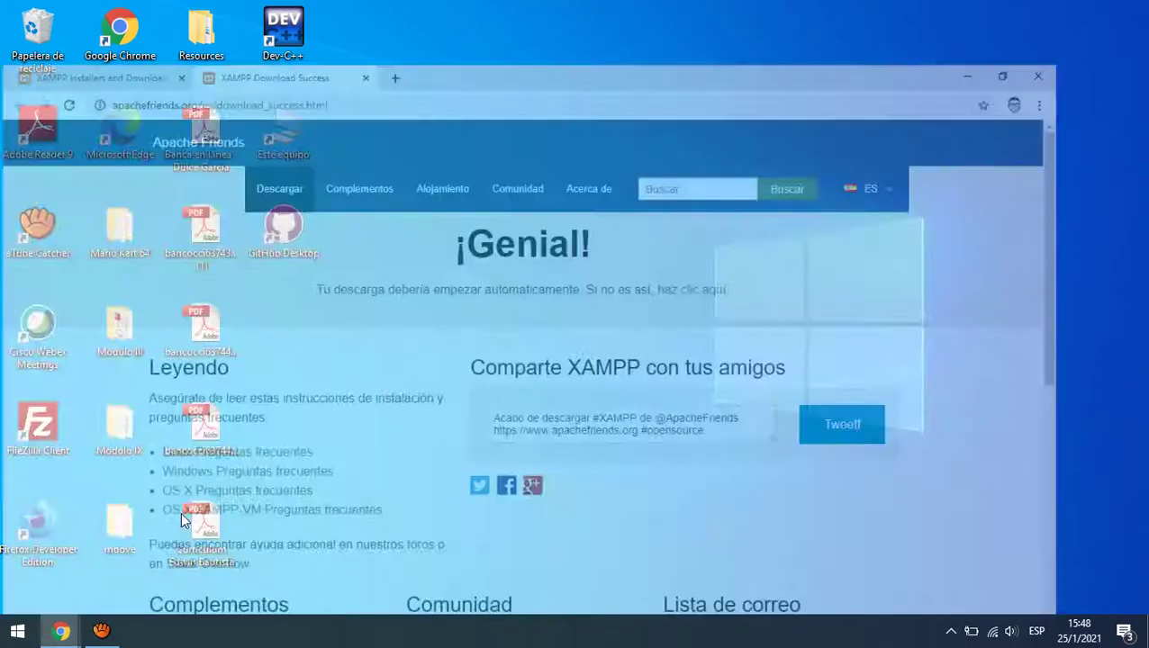
{"action": "left_click", "coordinate": [309, 45]}
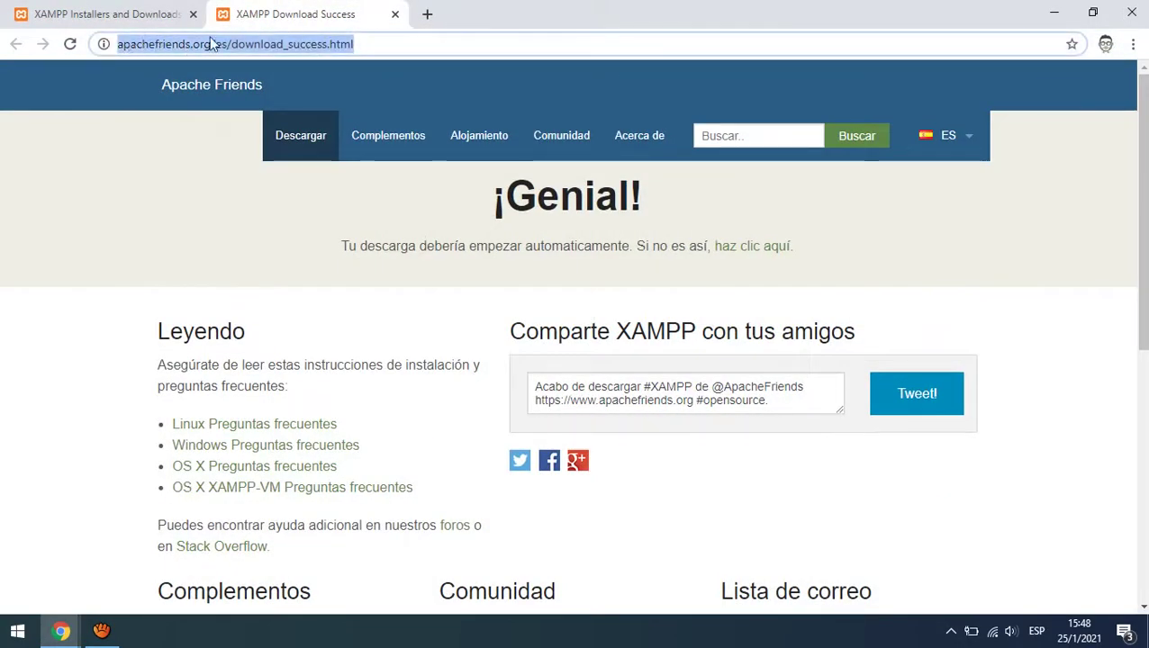
{"action": "left_click", "coordinate": [952, 633]}
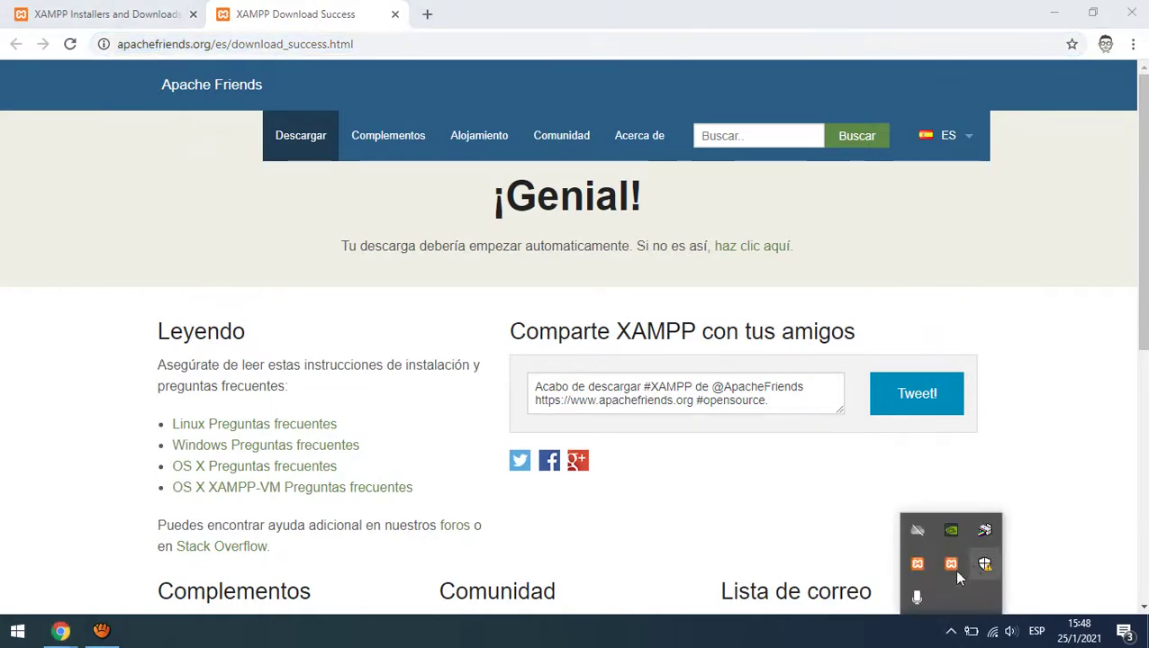
{"action": "left_click", "coordinate": [949, 568]}
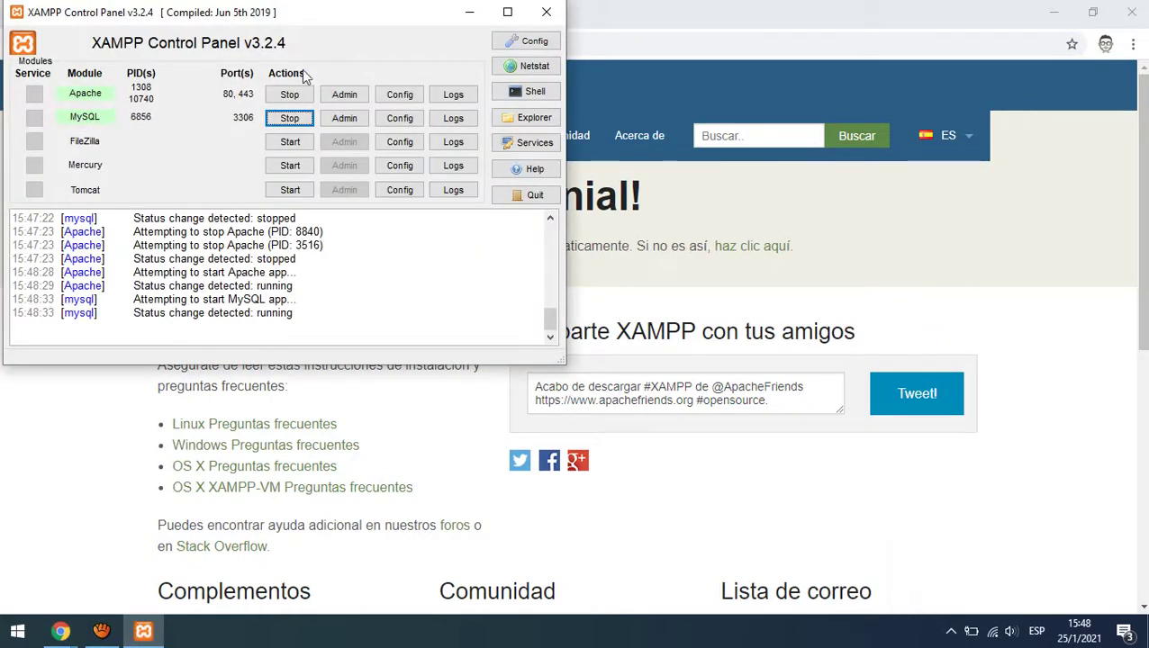
{"action": "left_click", "coordinate": [546, 12]}
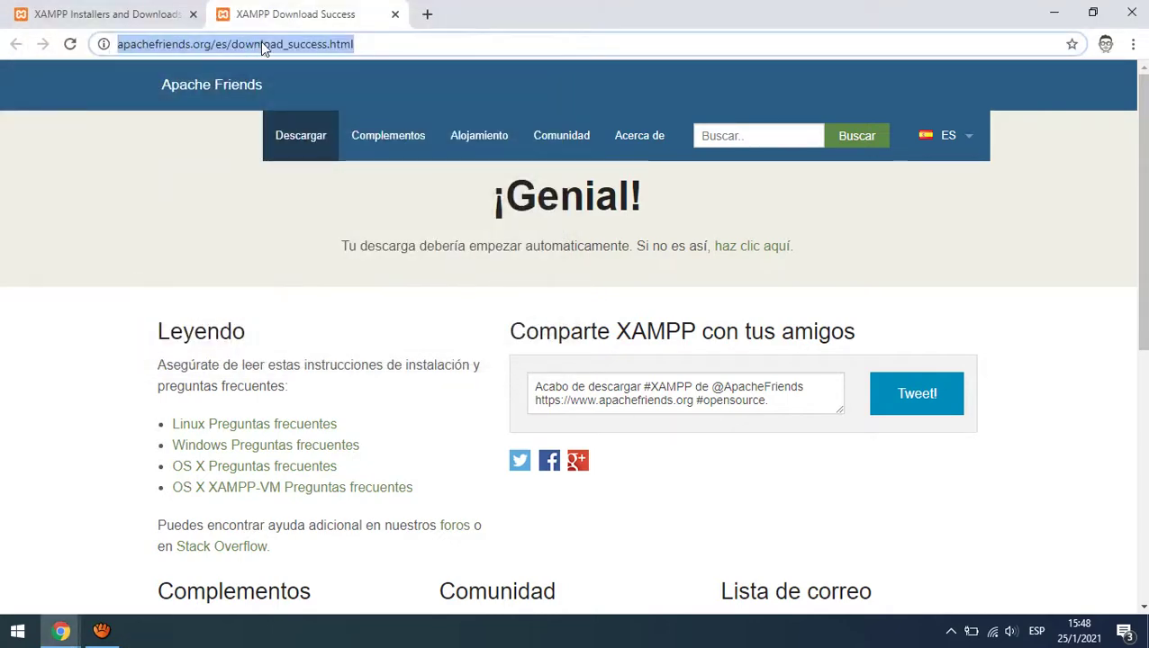
- Load localhost in the browser without a port number to test the default Apache port
{"action": "type", "text": "localhost/admisiones"}
{"action": "key", "text": "BackSpace"}
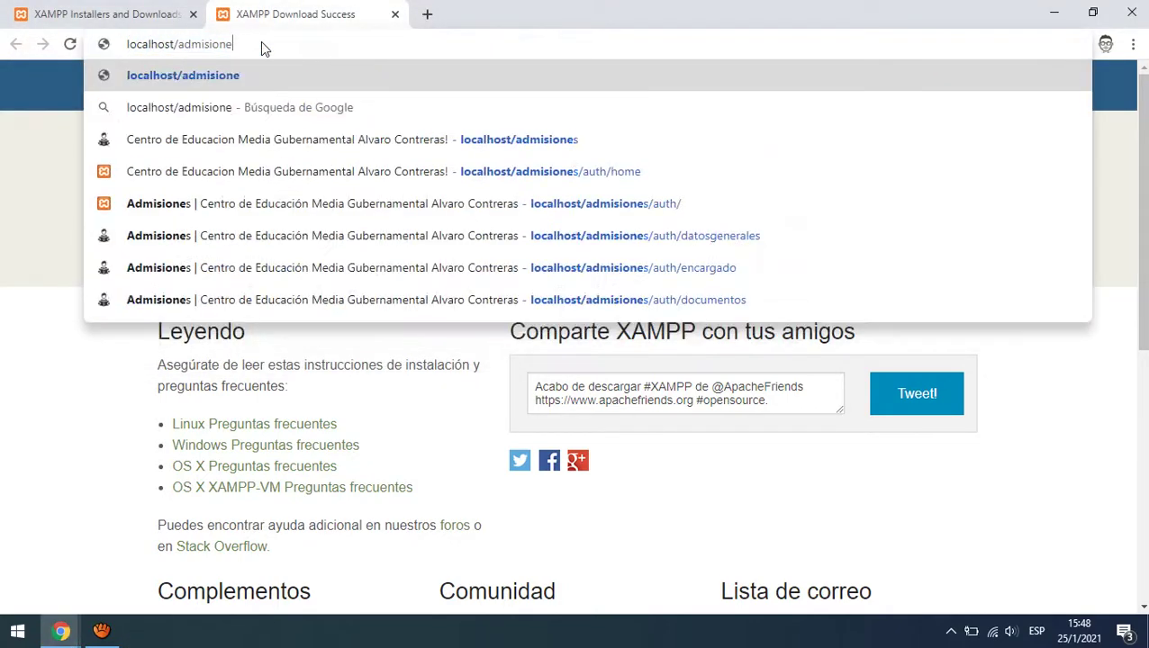
{"action": "key", "text": "ctrl+BackSpace"}
{"action": "key", "text": "Return"}
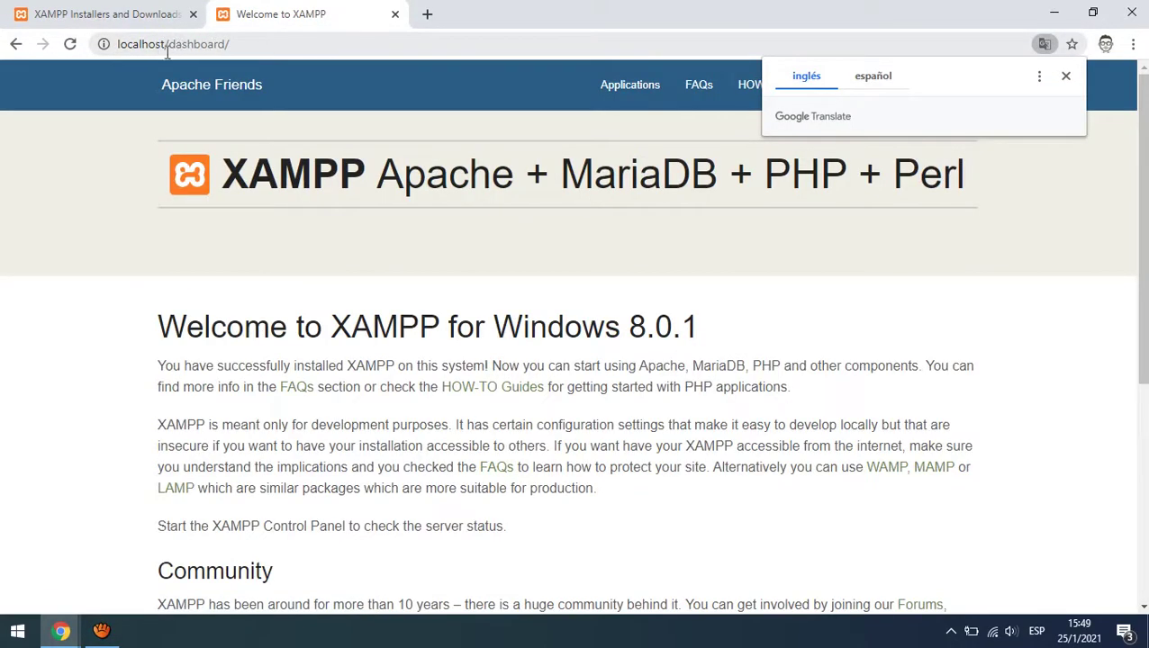
- Remove /dashboard/ from the page address, leaving only localhost
{"action": "left_click", "coordinate": [172, 44]}
{"action": "left_click_drag", "start_coordinate": [167, 44], "coordinate": [229, 45]}
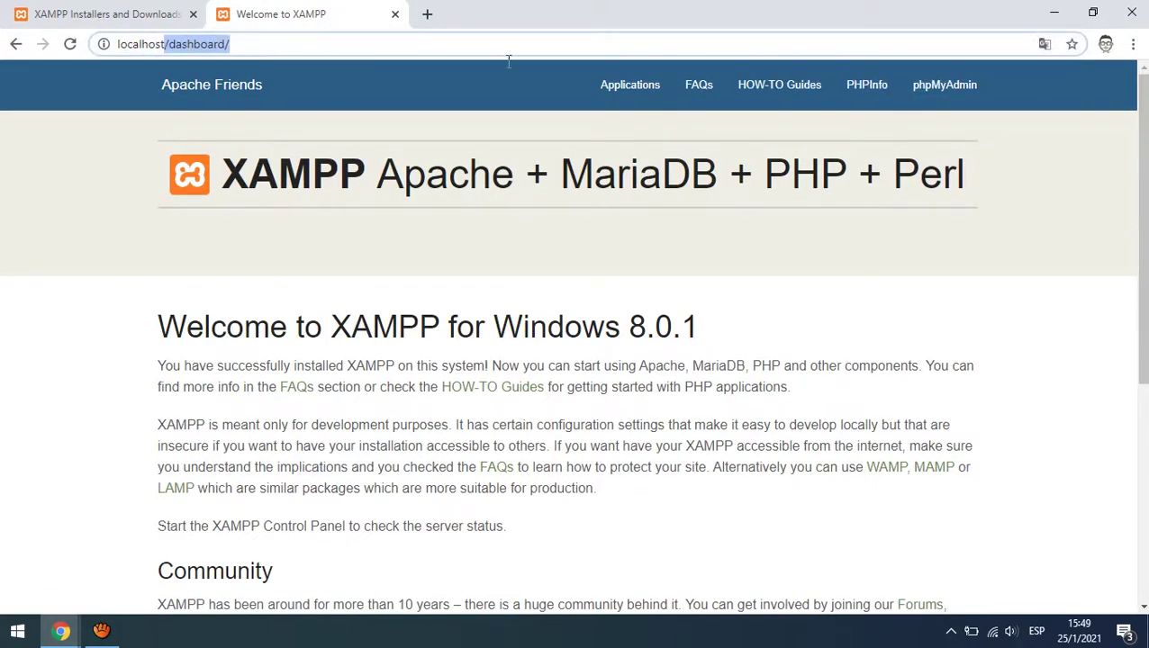
{"action": "key", "text": "BackSpace"}
{"action": "type", "text": "_"}
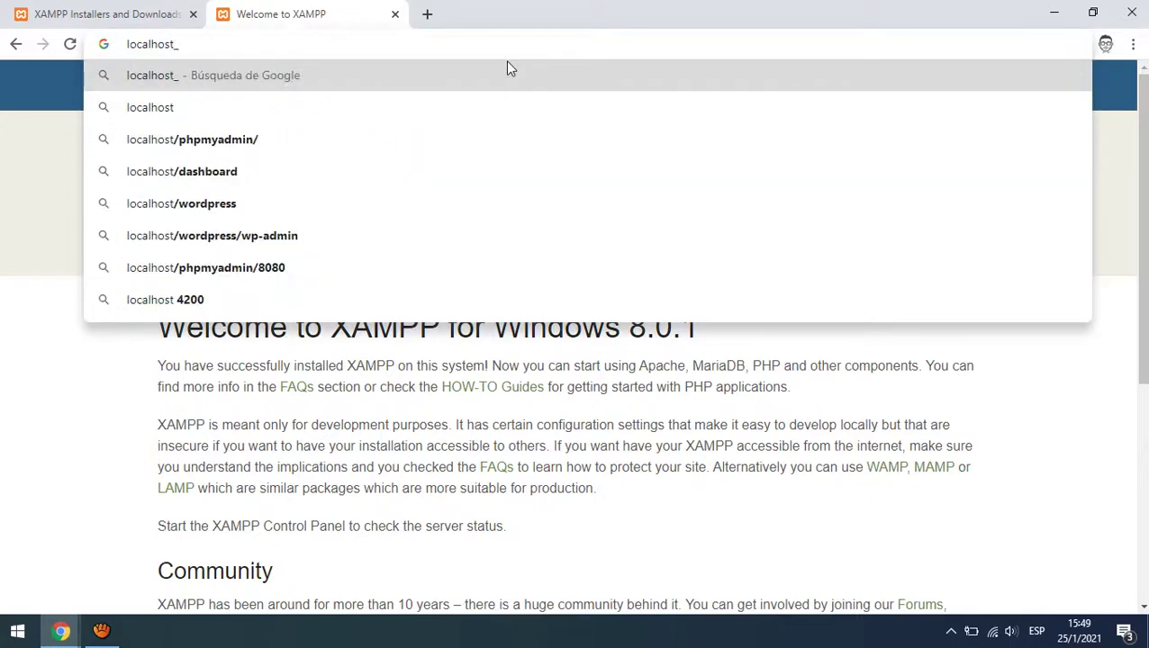
{"action": "key", "text": "BackSpace"}
{"action": "type", "text": ":8080"}
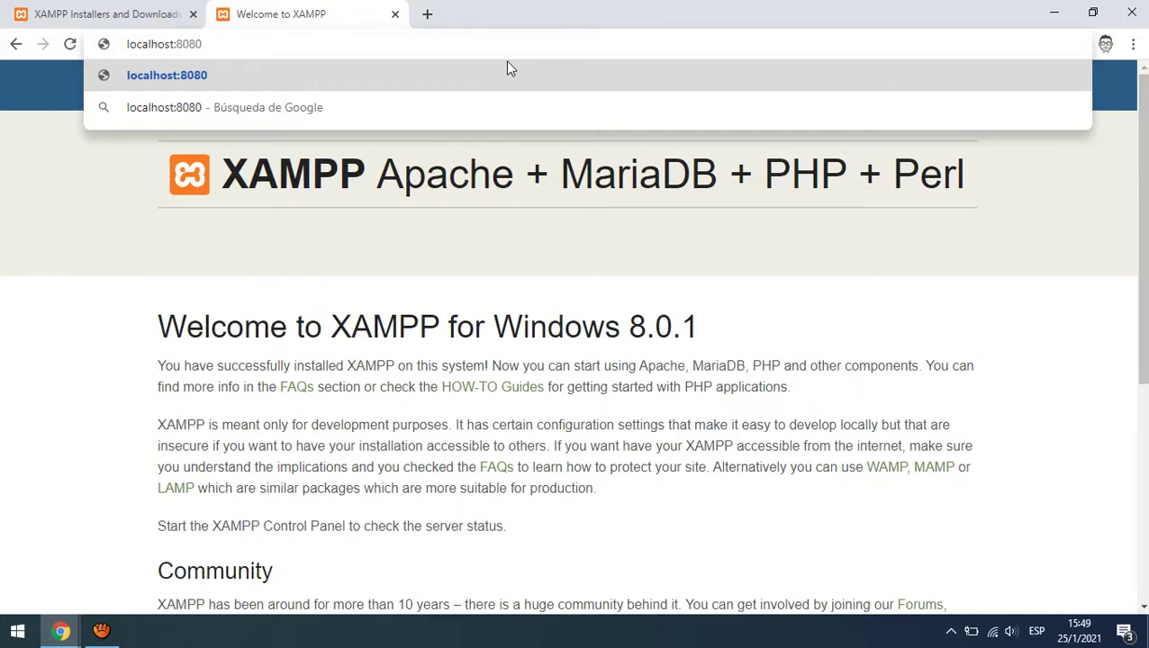
{"action": "key", "text": "BackSpace"}
{"action": "key", "text": "BackSpace"}
{"action": "key", "text": "BackSpace"}
{"action": "key", "text": "BackSpace"}
{"action": "key", "text": "BackSpace"}
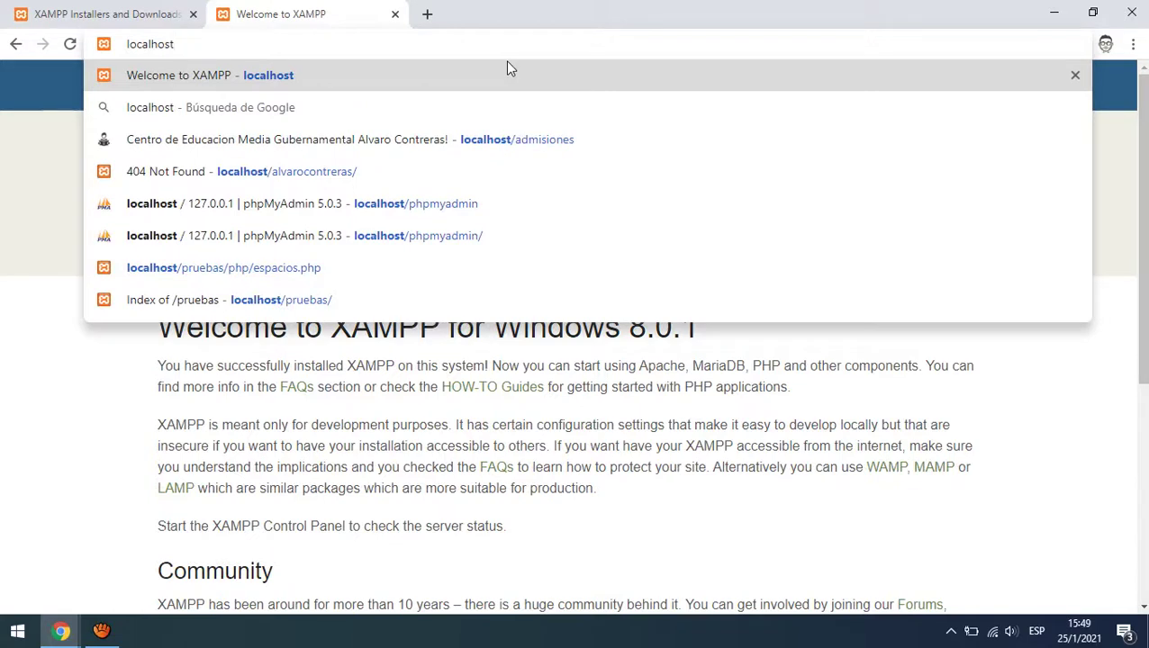
{"action": "type", "text": "_"}
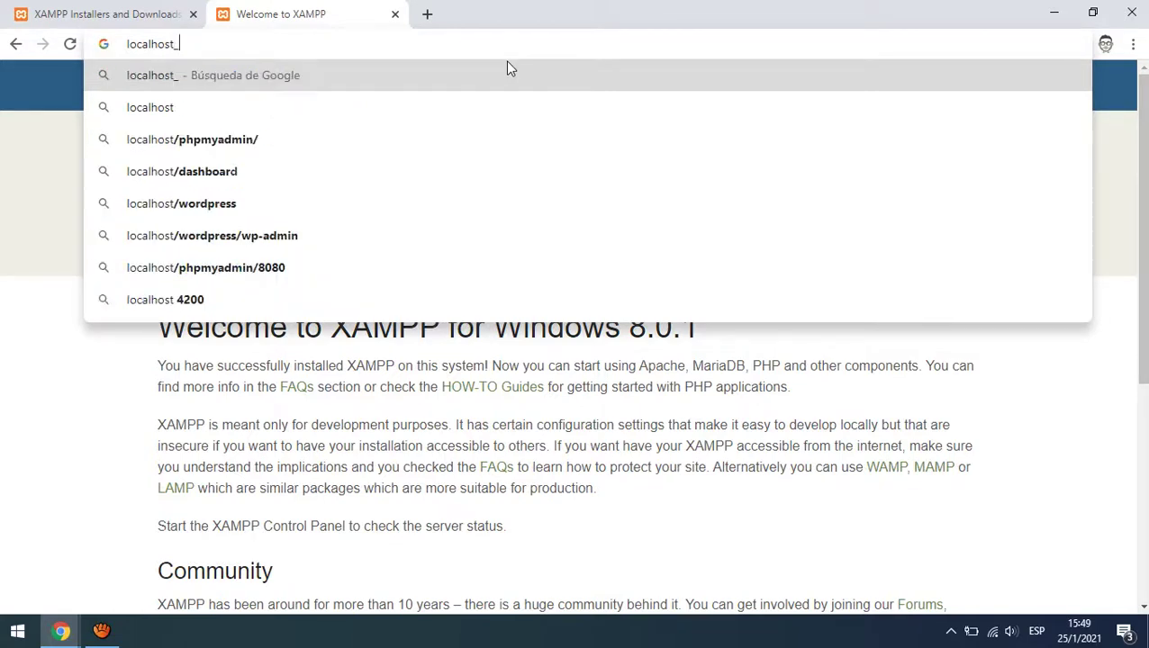
{"action": "key", "text": "BackSpace"}
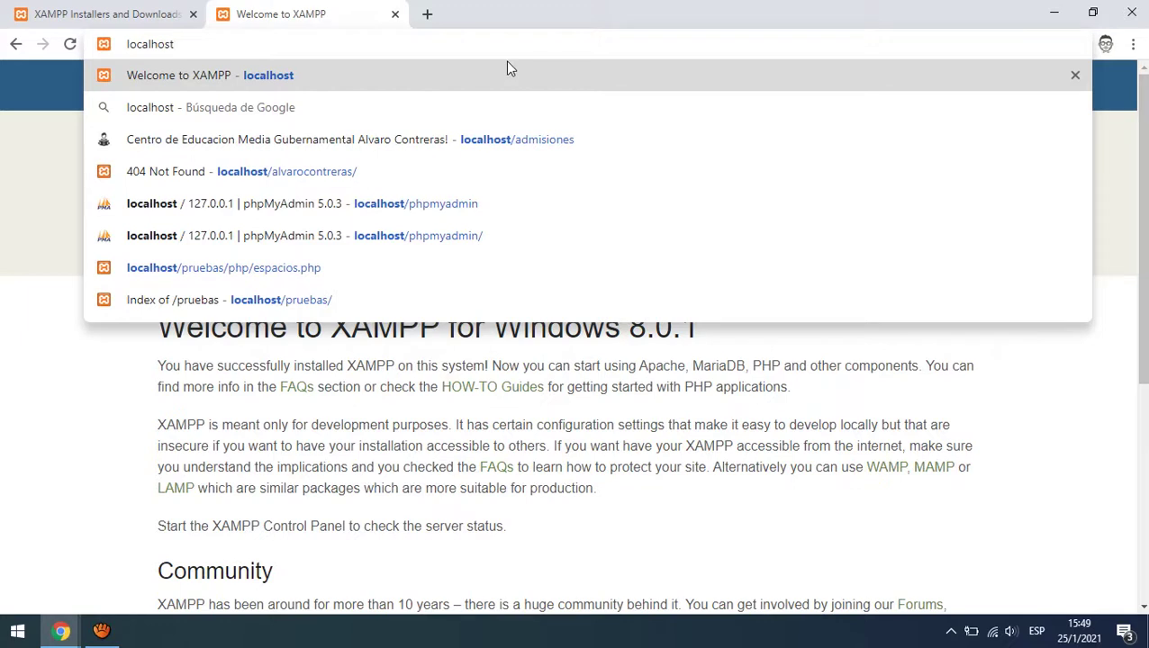
- Add port 8080 to the address and load localhost:8080 to test the former port
{"action": "type", "text": ":"}
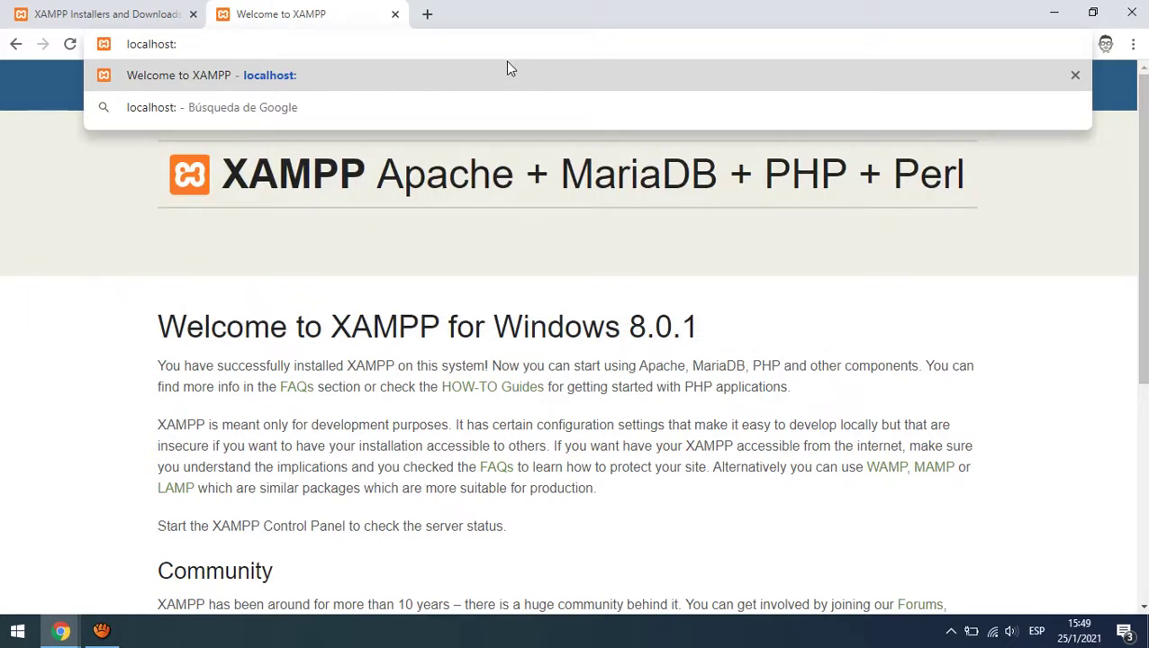
{"action": "type", "text": "8080"}
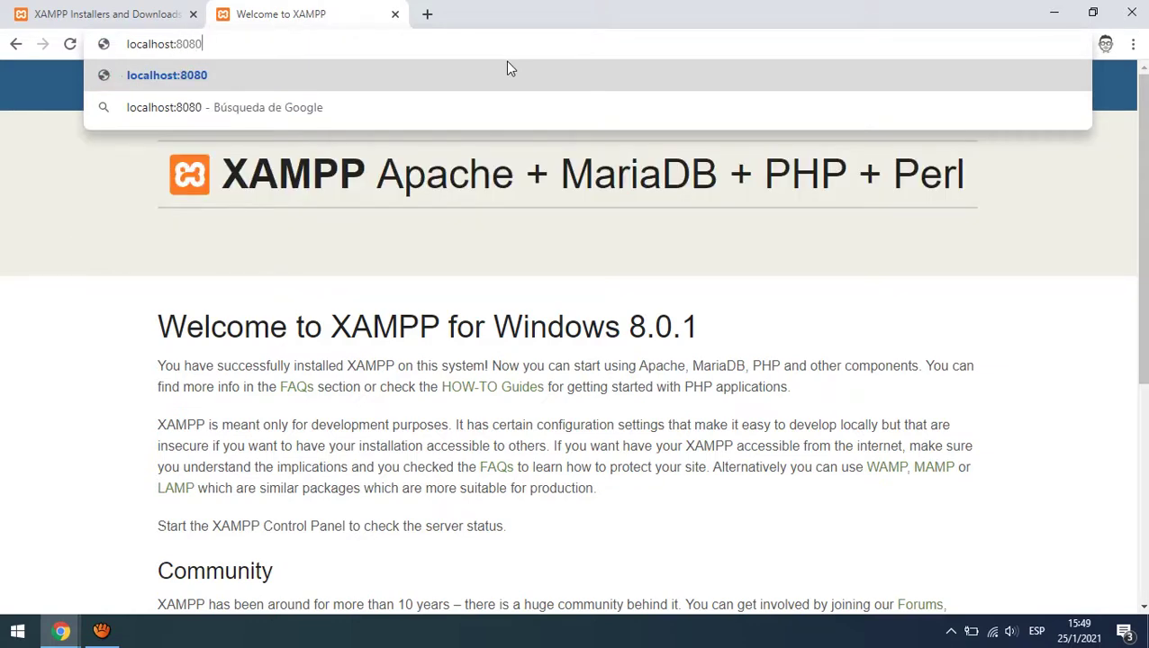
{"action": "key", "text": "Return"}
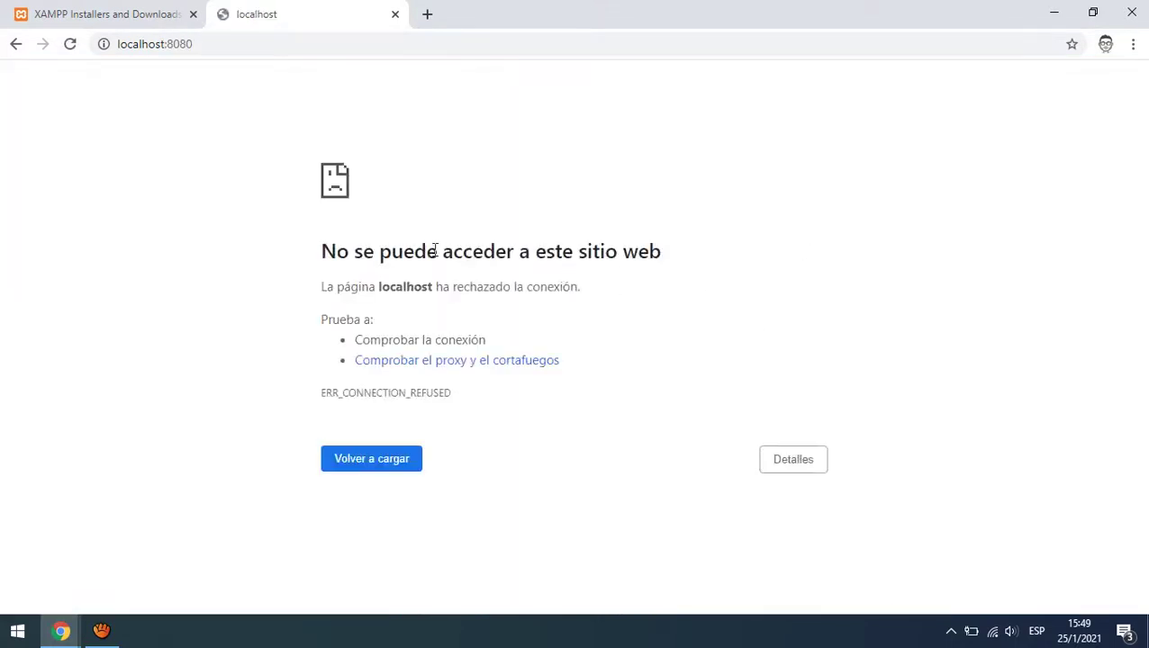
- Remove port 8080 from the address, load localhost on the default port, and dismiss the translation offer
{"action": "key", "text": "F5"}
{"action": "left_click_drag", "start_coordinate": [166, 44], "coordinate": [285, 43]}
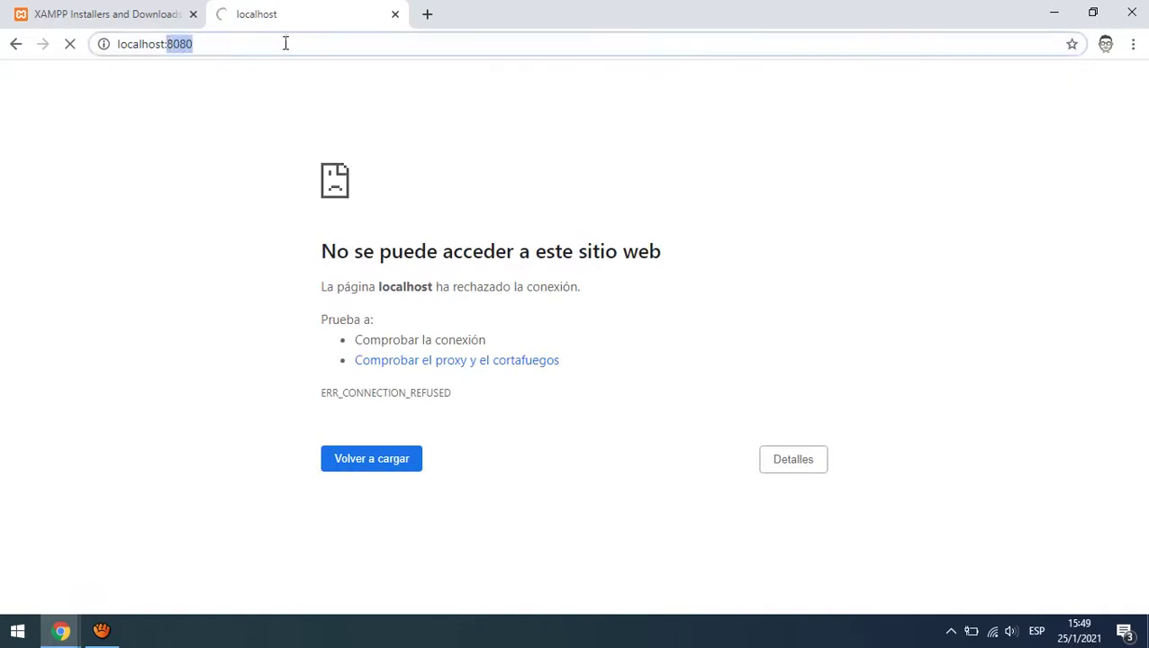
{"action": "key", "text": "BackSpace"}
{"action": "key", "text": "BackSpace"}
{"action": "type", "text": "/"}
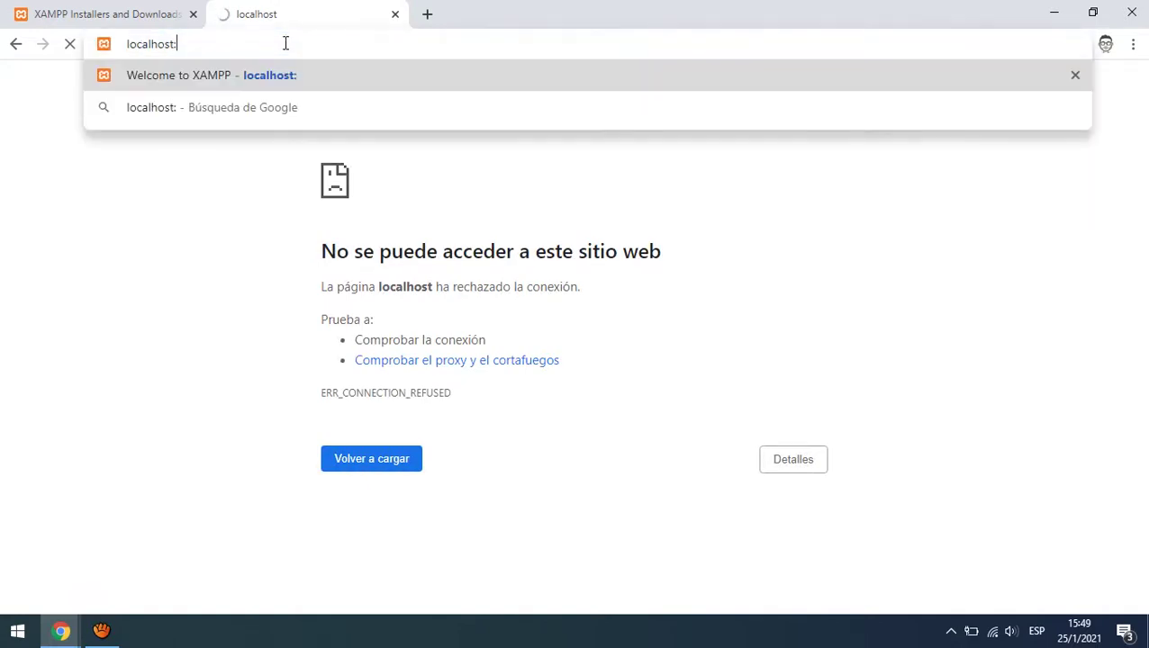
{"action": "key", "text": "Return"}
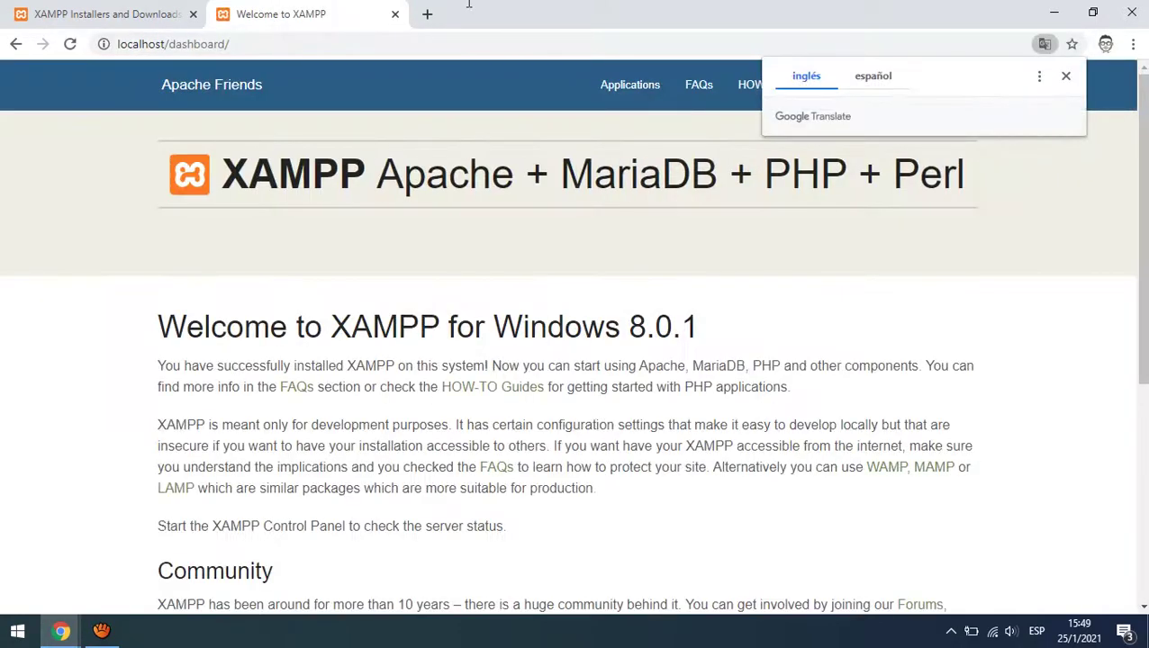
{"action": "left_click", "coordinate": [1067, 77]}
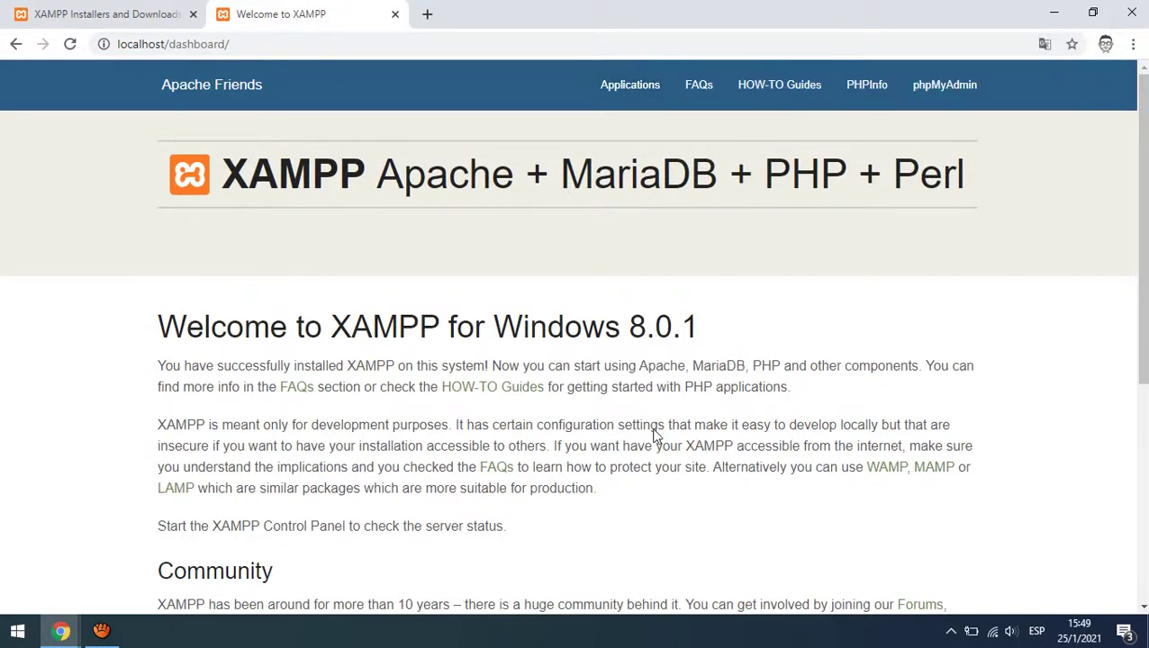
- Look over the XAMPP welcome page and open phpMyAdmin from it to check its main page
{"action": "scroll", "coordinate": [923, 385], "scroll_direction": "down", "scroll_amount": 3}
{"action": "scroll", "coordinate": [923, 384], "scroll_direction": "down", "scroll_amount": 2}
{"action": "scroll", "coordinate": [923, 385], "scroll_direction": "up", "scroll_amount": 5}
{"action": "left_click", "coordinate": [923, 93]}
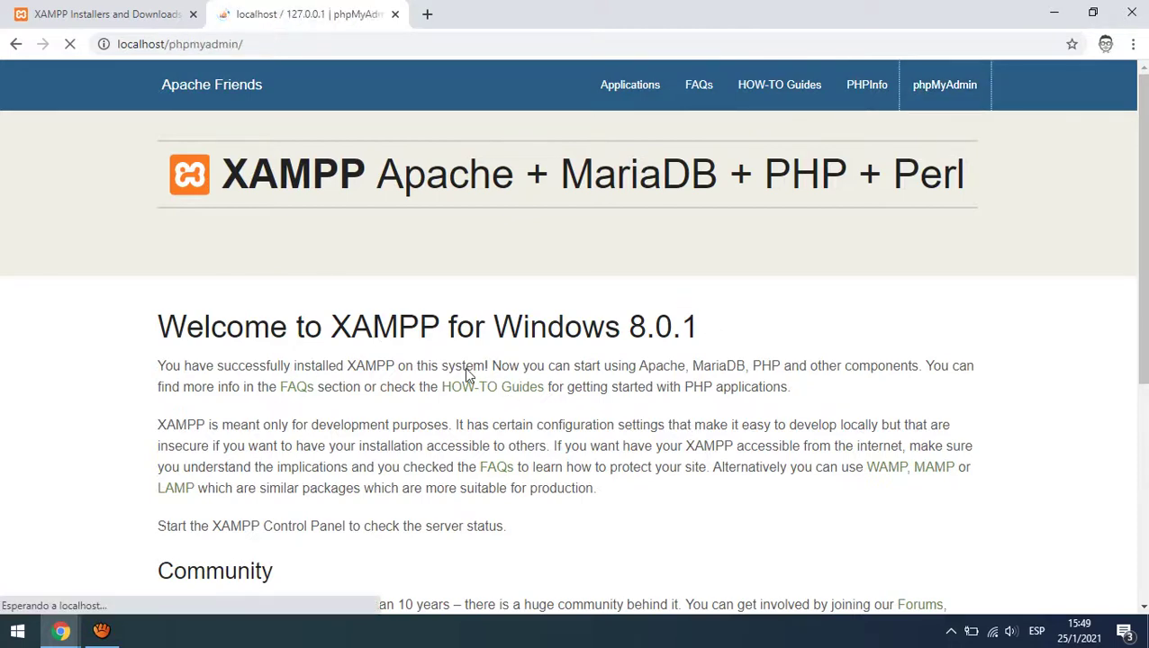
{"action": "scroll", "coordinate": [465, 376], "scroll_direction": "down", "scroll_amount": 1}
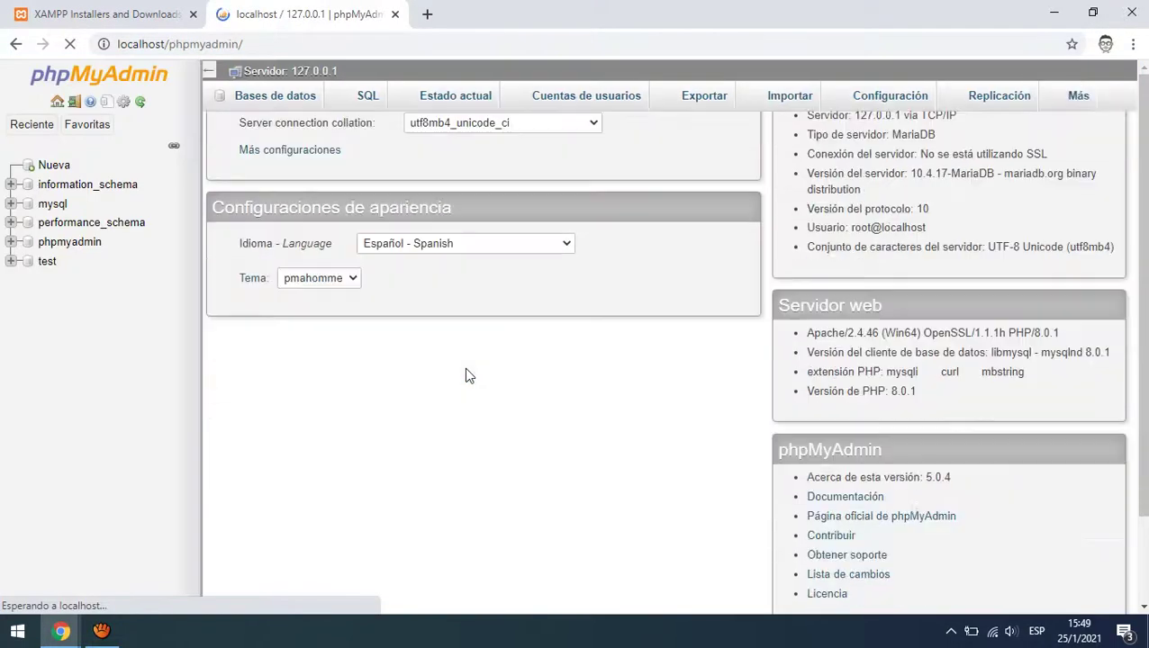